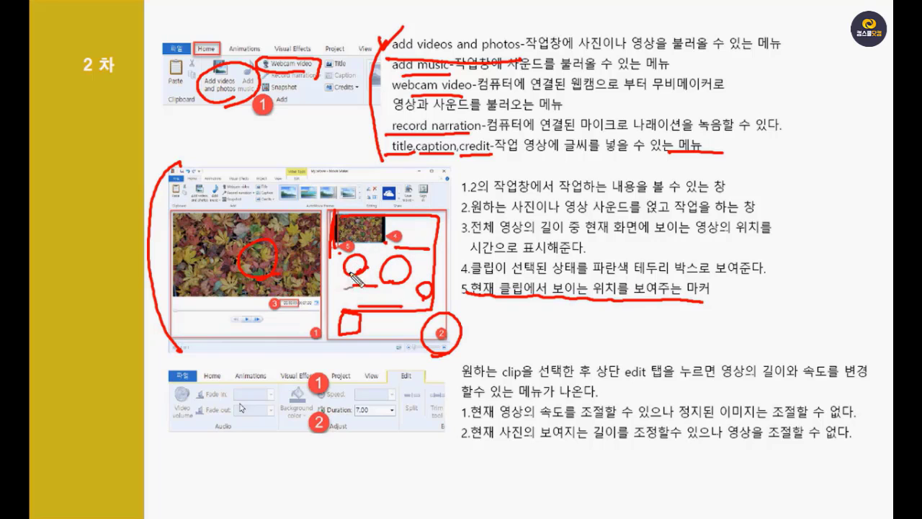
left_click_drag(460, 250, 523, 245)
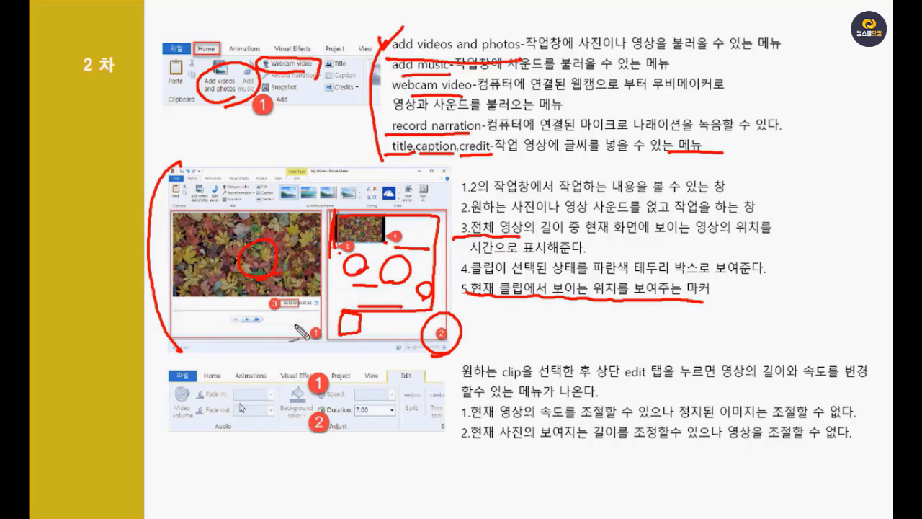
mouse_move(283, 298)
left_mouse_down()
mouse_move(310, 307)
mouse_move(289, 315)
left_mouse_up()
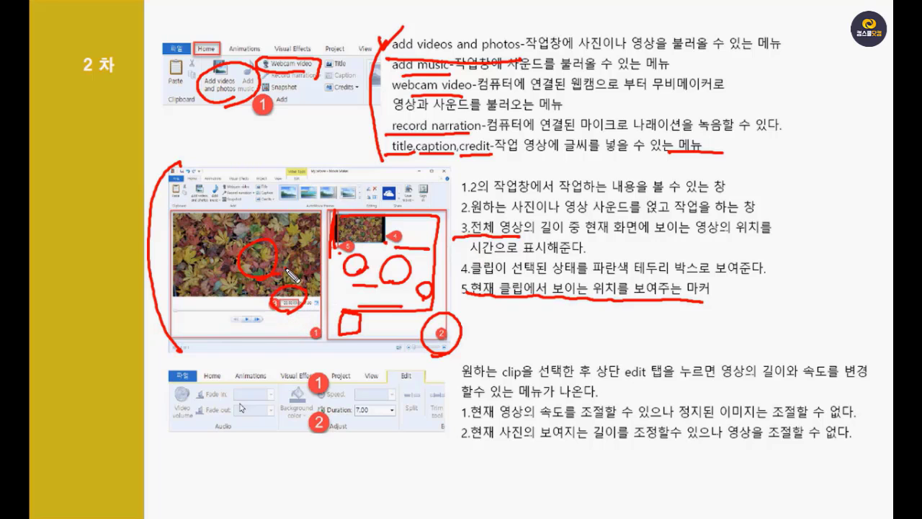
left_click_drag(298, 319, 289, 322)
left_click_drag(335, 213, 331, 252)
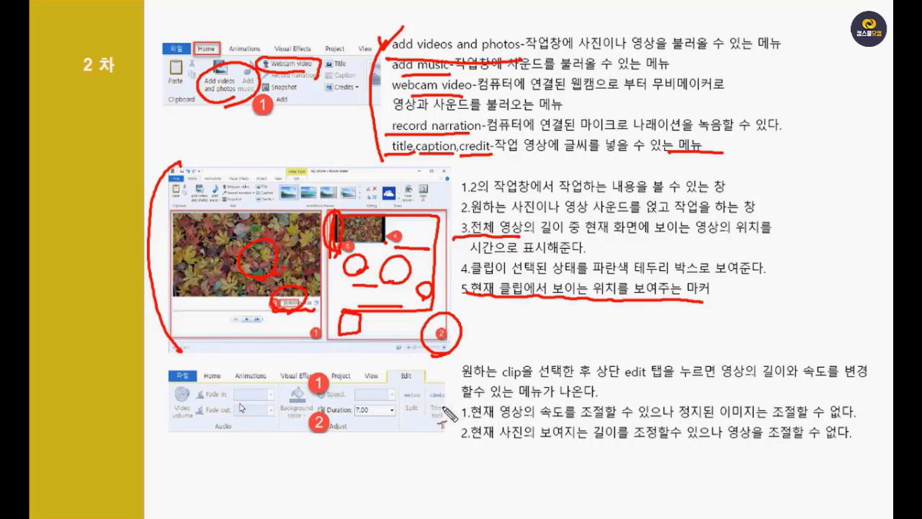
left_click_drag(413, 383, 416, 380)
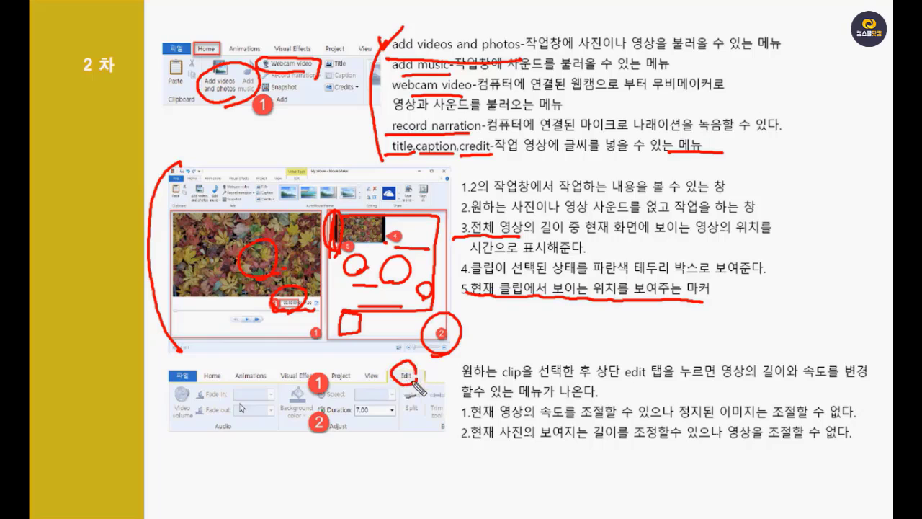
left_click(349, 417)
mouse_move(349, 412)
left_mouse_down()
mouse_move(347, 403)
mouse_move(407, 416)
left_mouse_up()
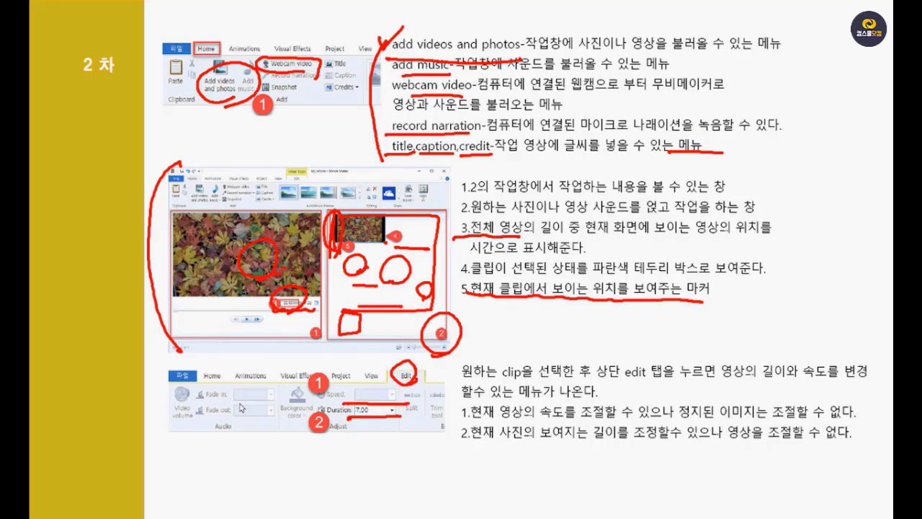
key("e")
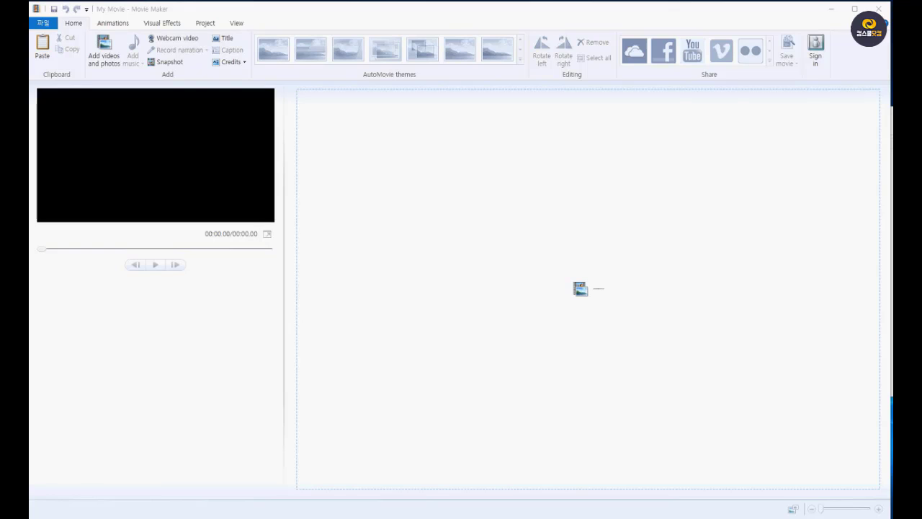
- Add the DSC_4921 video from the moviemaker folder to the empty project, and delete the clip from it
key("alt+Tab")
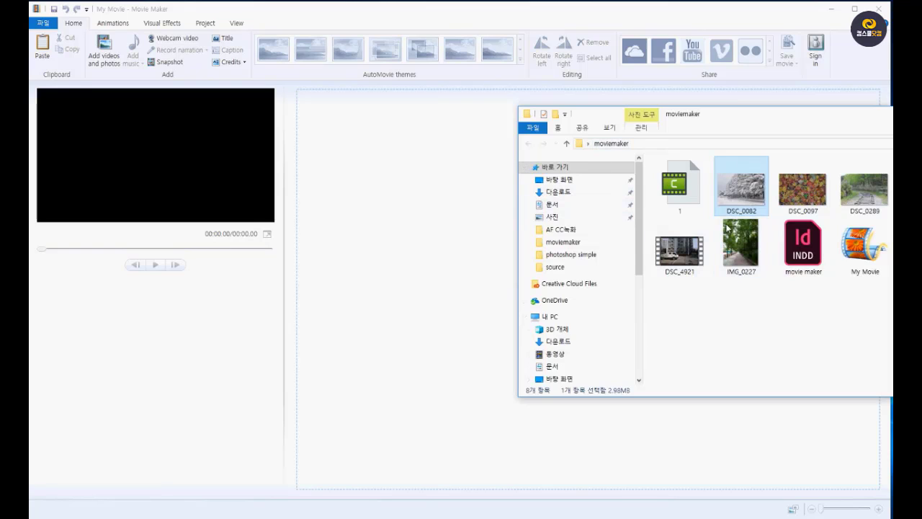
left_click(680, 251)
left_click(741, 189)
left_click(741, 245)
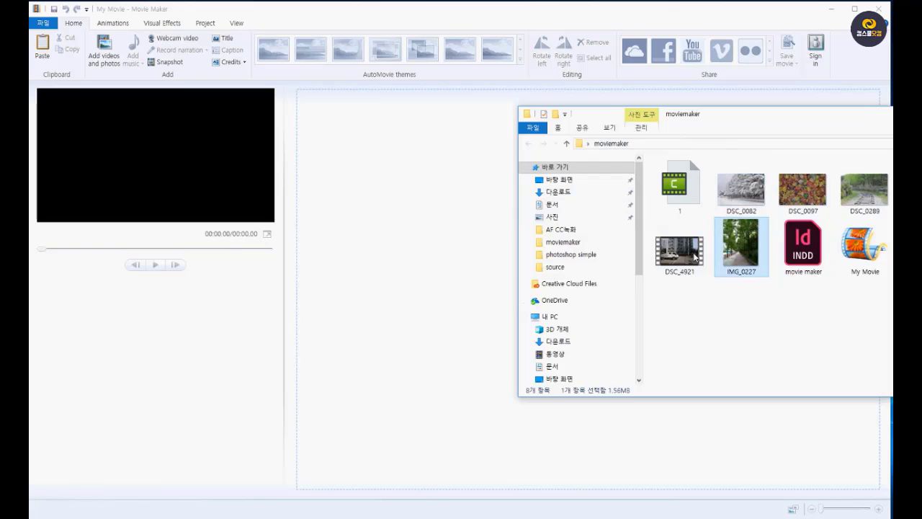
left_click(696, 256)
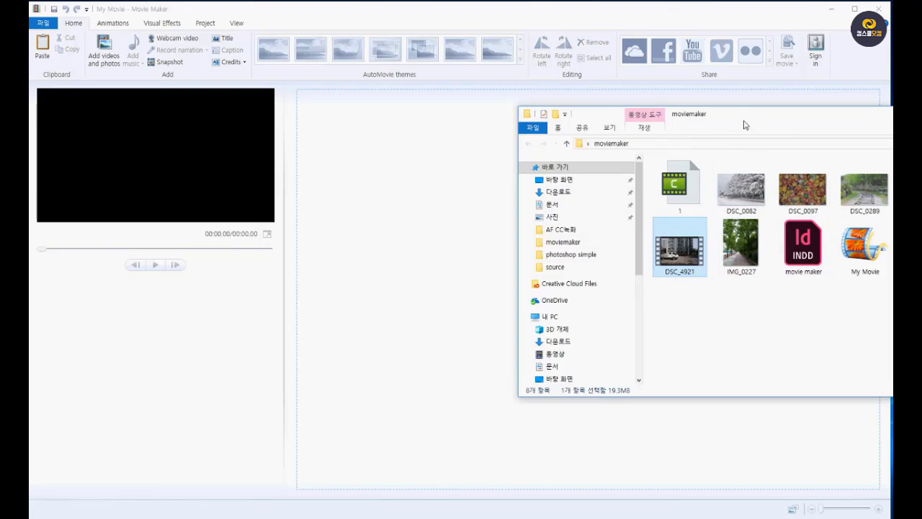
mouse_move(745, 123)
left_mouse_down()
mouse_move(650, 88)
mouse_move(732, 125)
left_mouse_up()
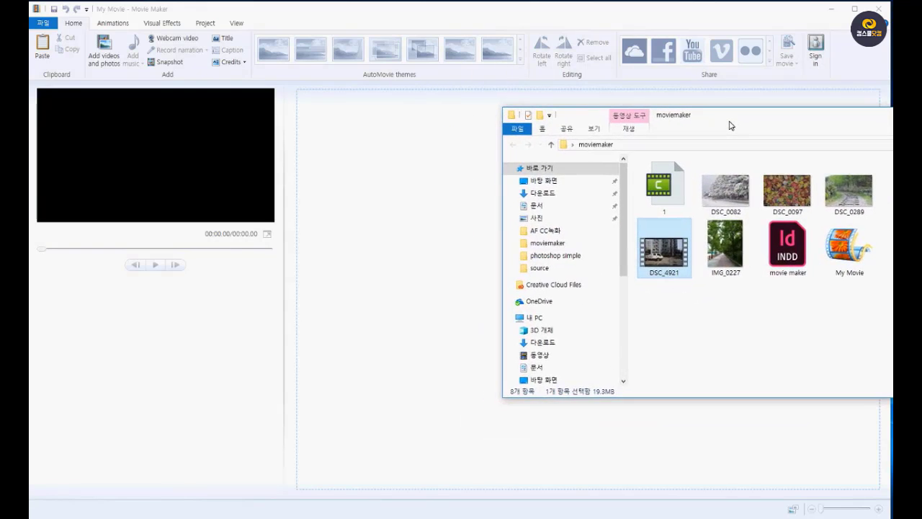
left_click_drag(675, 247, 376, 195)
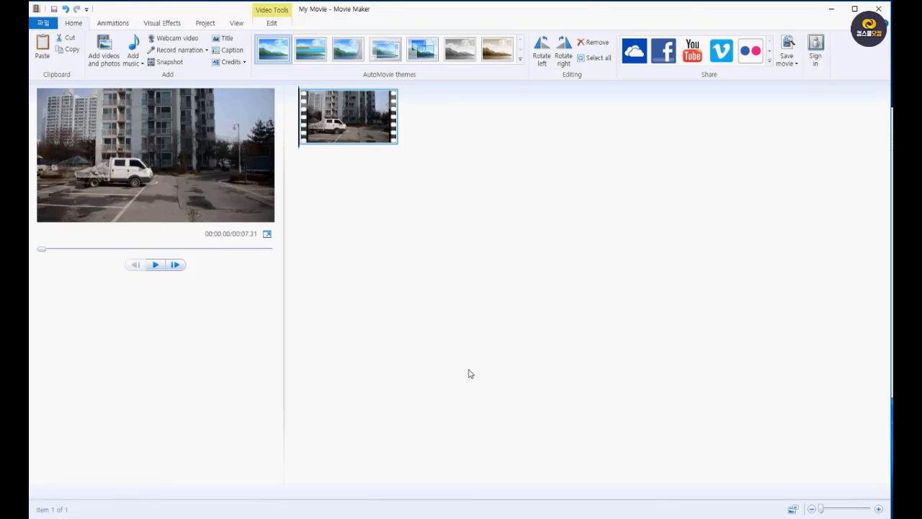
key("Delete")
- Add the DSC_4921 video followed by the DSC_0082 photo from the moviemaker folder to the storyboard
key("alt+Tab")
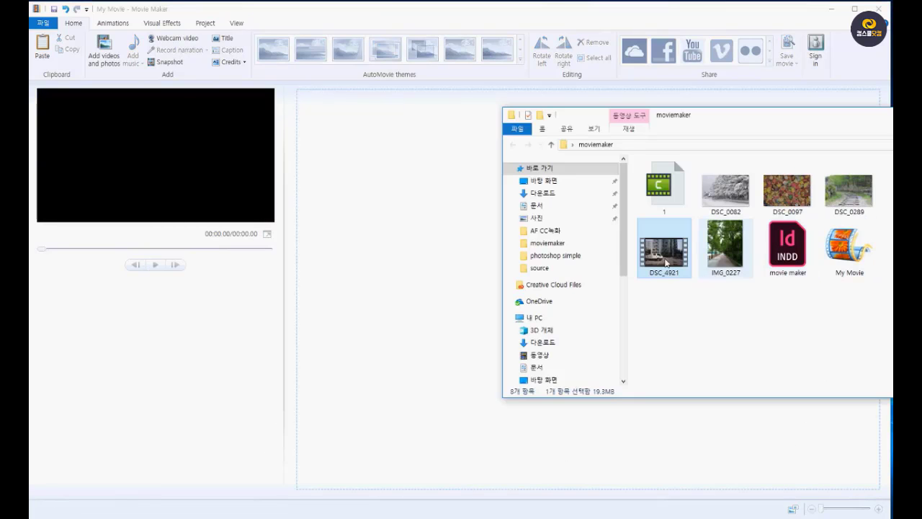
left_click_drag(663, 248, 332, 216)
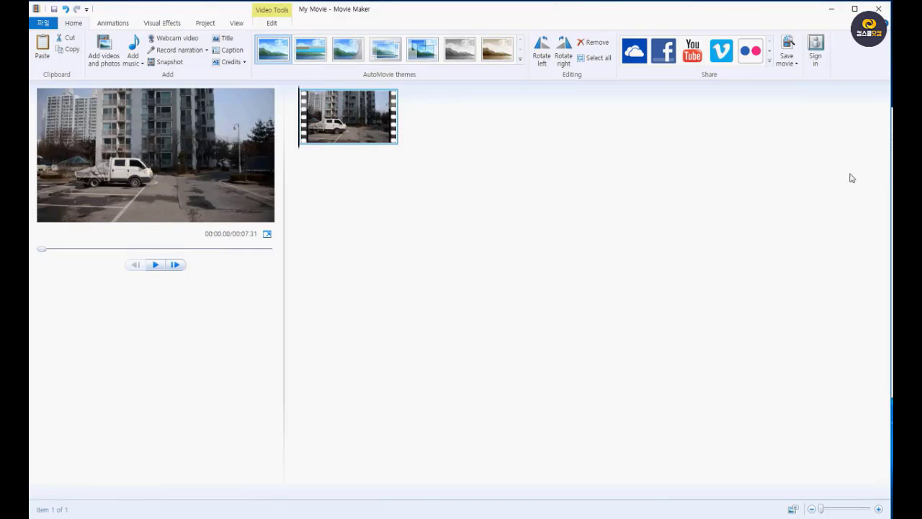
key("alt+Tab")
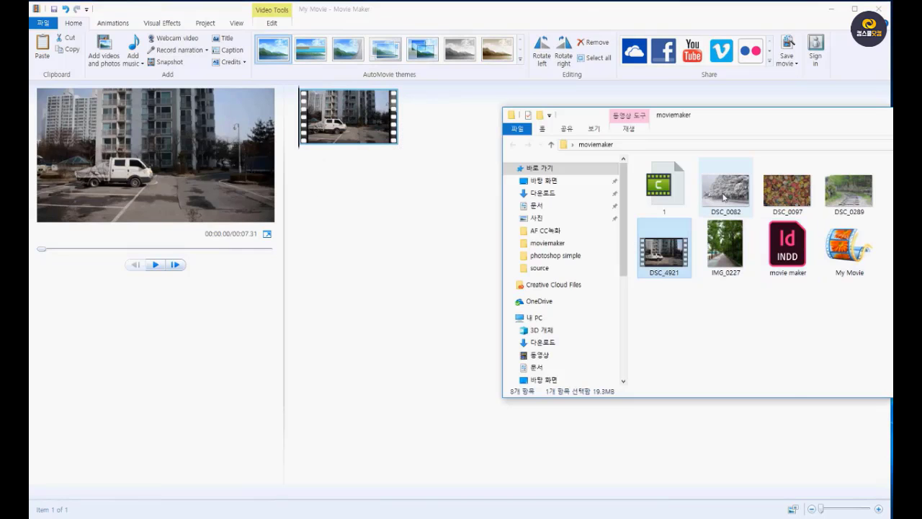
left_click_drag(724, 197, 381, 266)
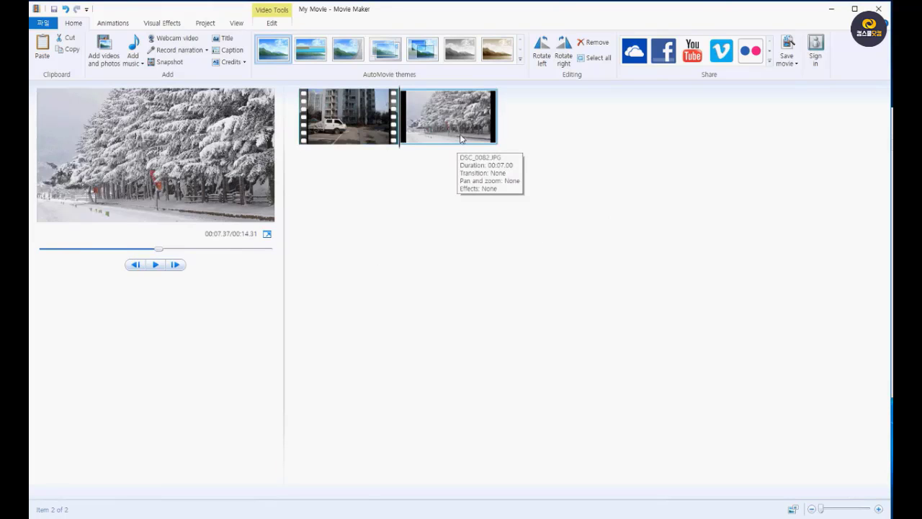
- Preview the first few seconds of the DSC_4921 clip, pause it, and return the playhead to the start
left_click(364, 115)
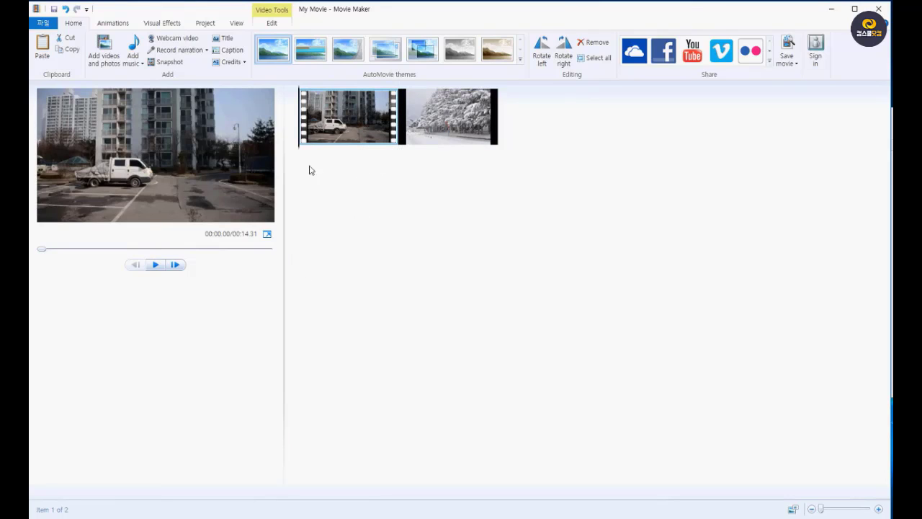
left_click(155, 266)
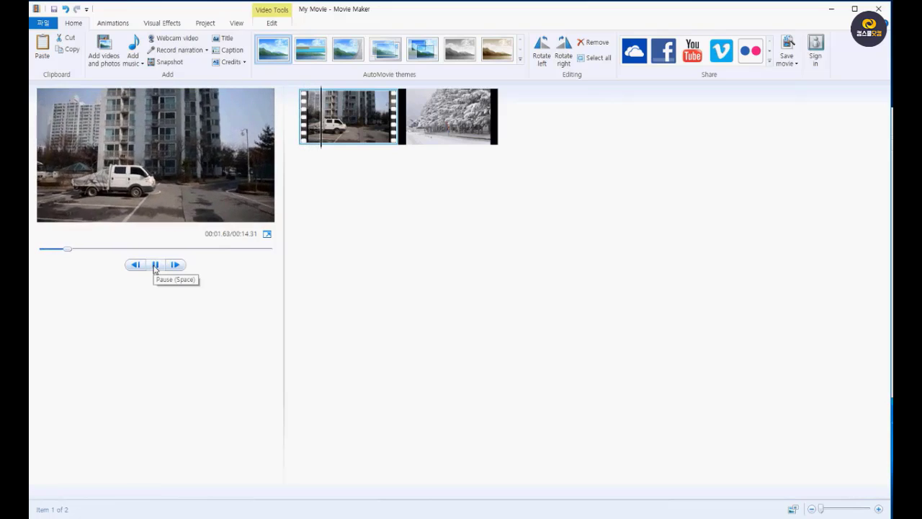
left_click(155, 267)
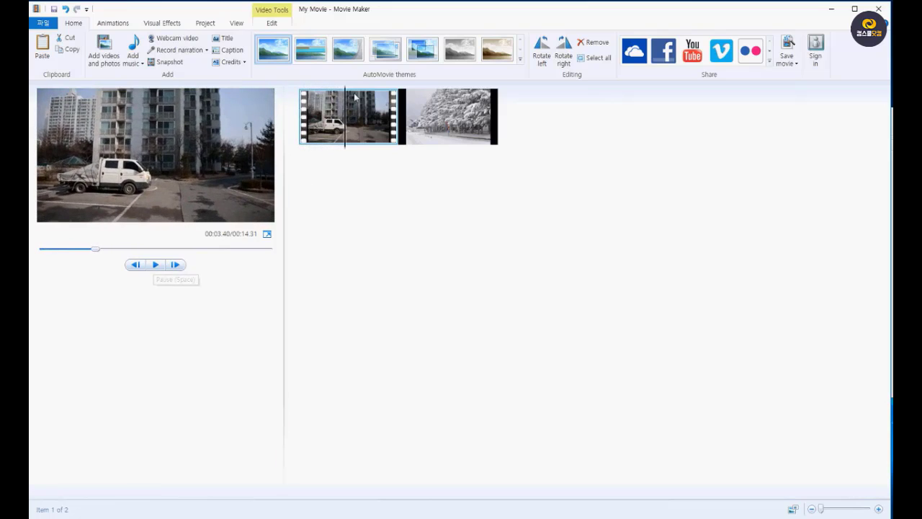
left_click_drag(349, 98, 279, 103)
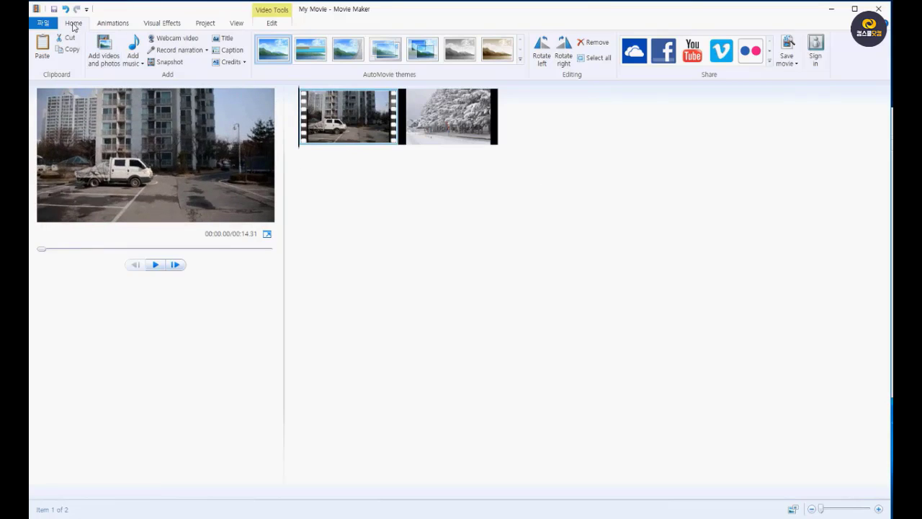
left_click(112, 24)
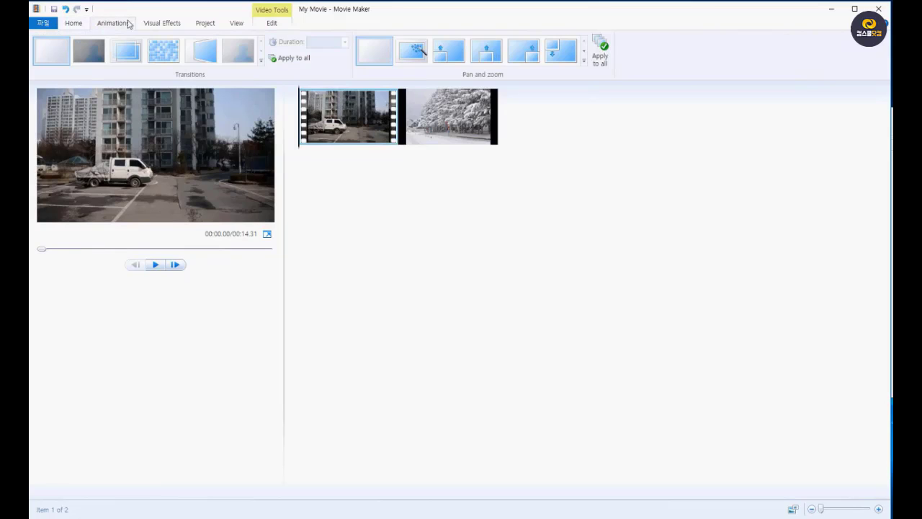
left_click(162, 23)
left_click(212, 26)
left_click(236, 24)
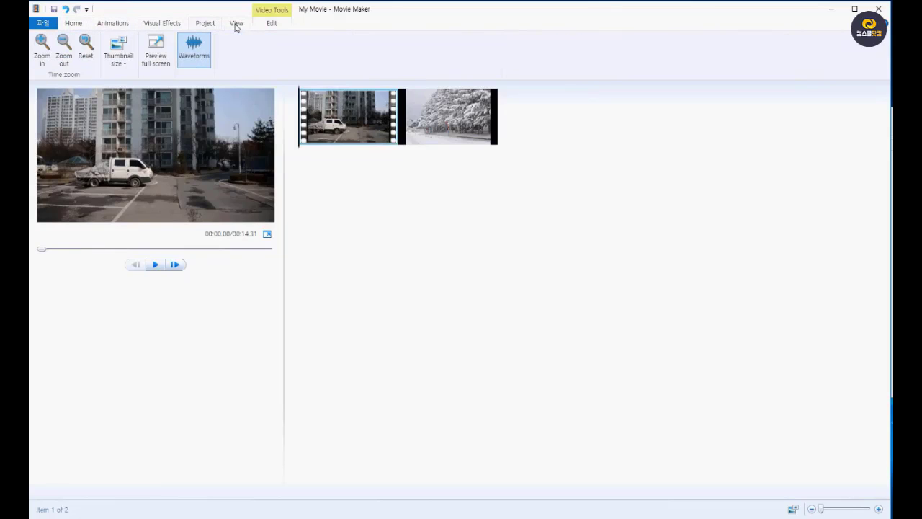
left_click(273, 24)
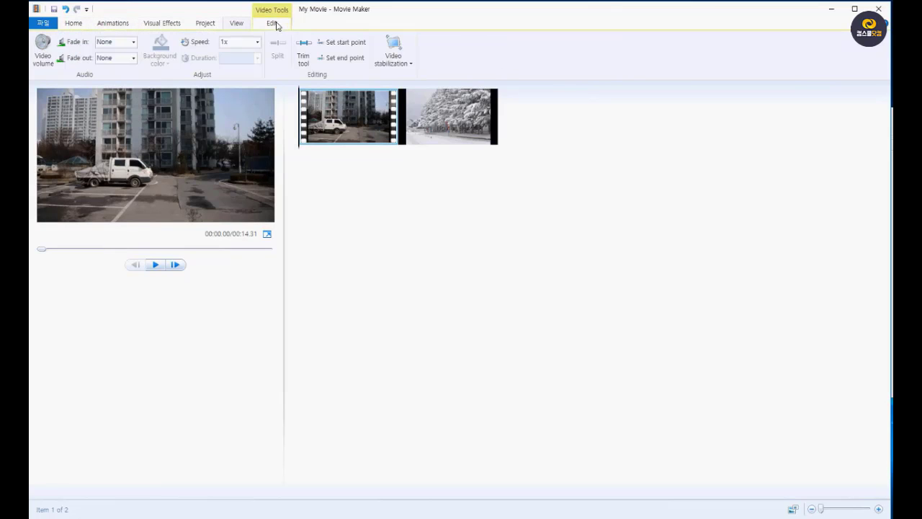
left_click(74, 23)
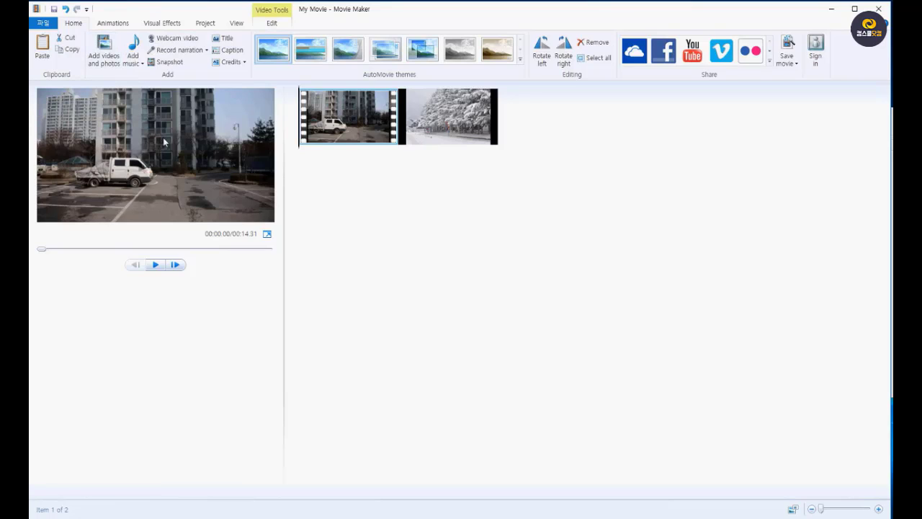
- Try to import the DSC_0289 photo from the moviemaker folder on the desktop
left_click(113, 58)
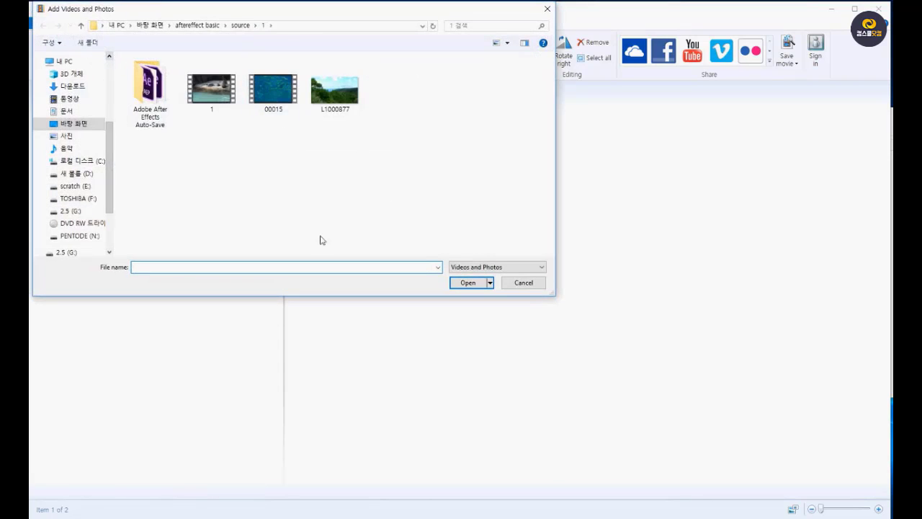
left_click(96, 128)
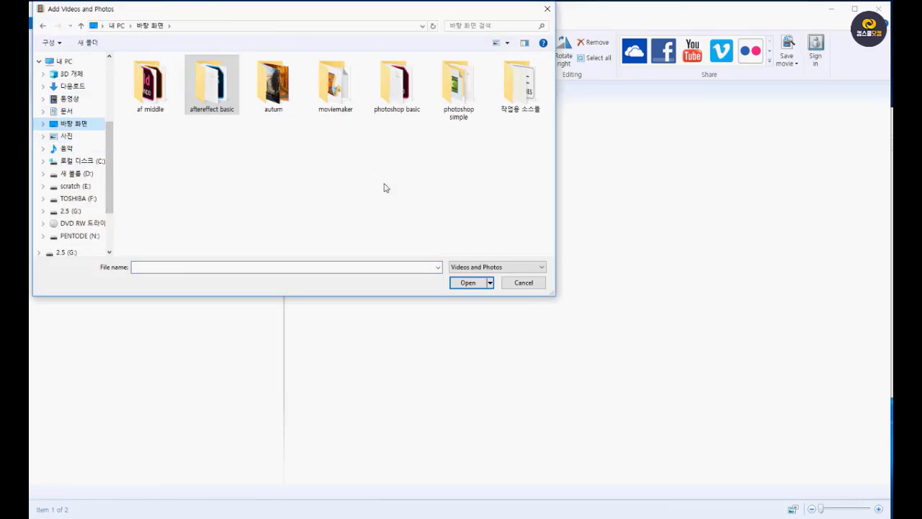
double_click(331, 91)
left_click(283, 93)
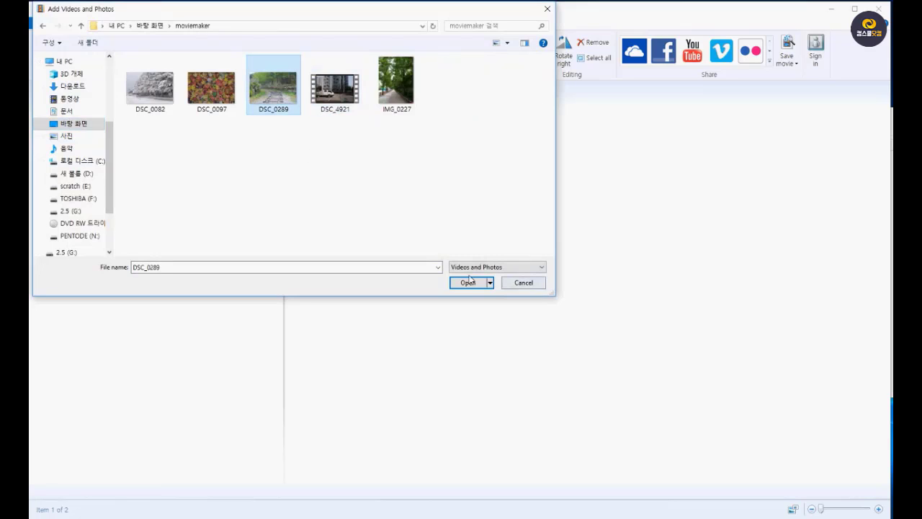
left_click(524, 282)
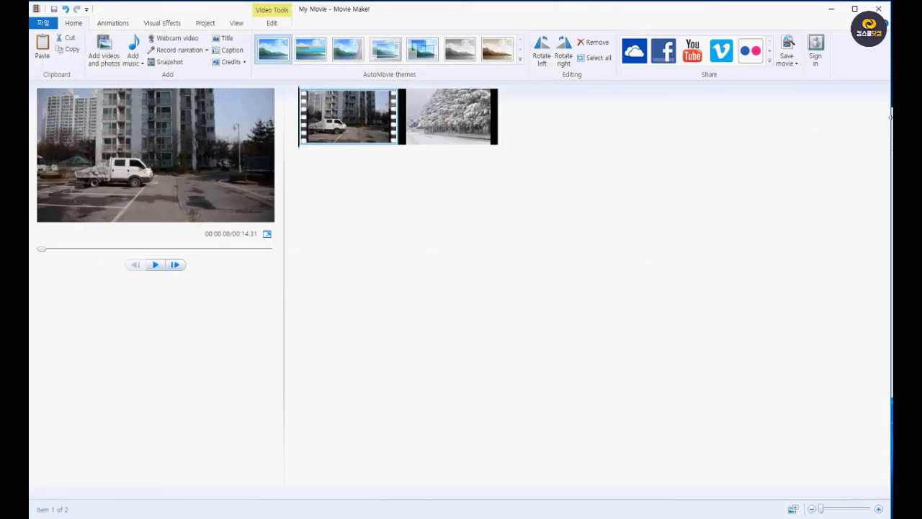
left_click(891, 259)
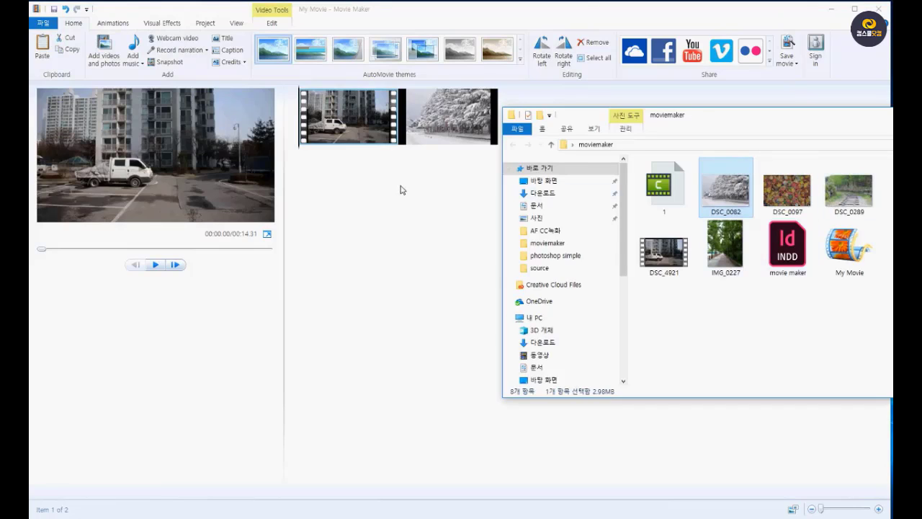
left_click(701, 98)
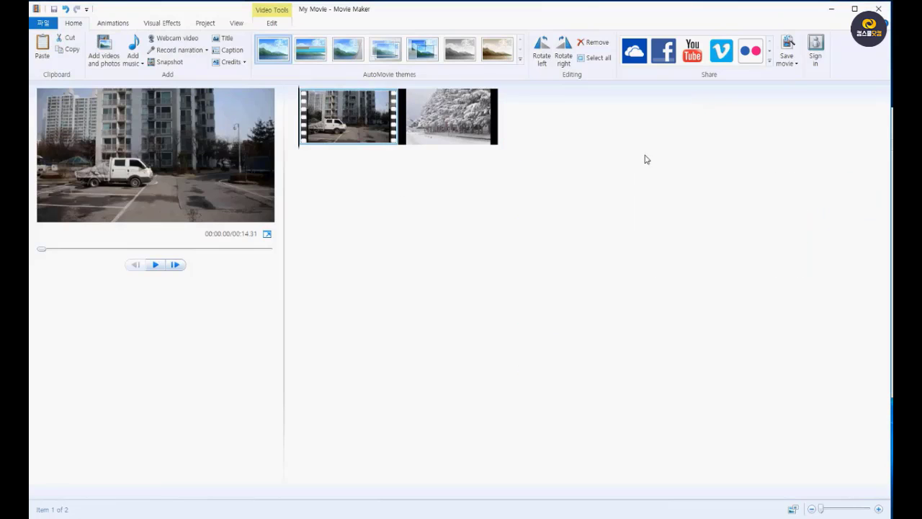
left_click(144, 65)
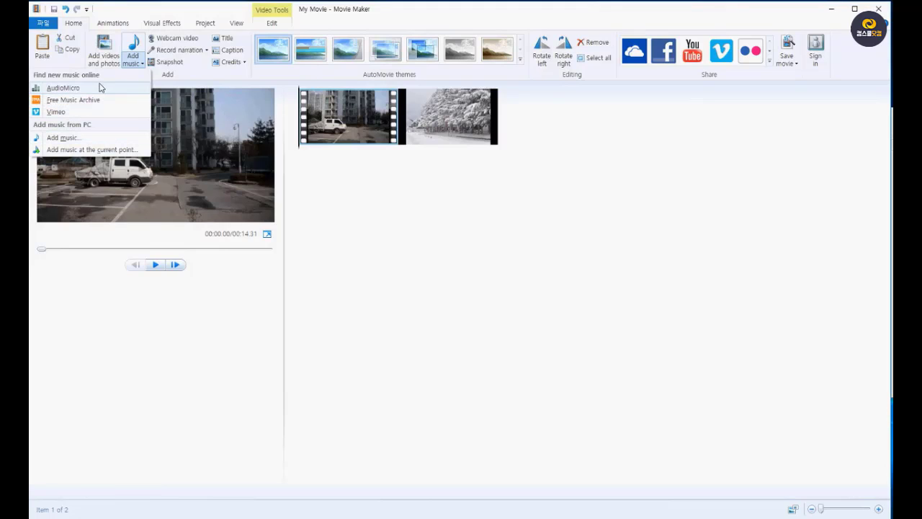
left_click(191, 11)
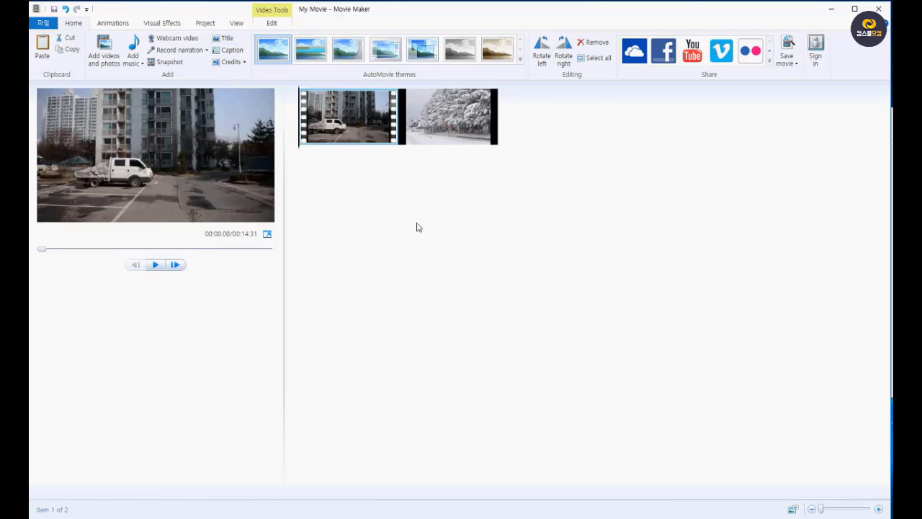
- Open the narration recorder with the playhead at the start of the first clip
left_click(208, 50)
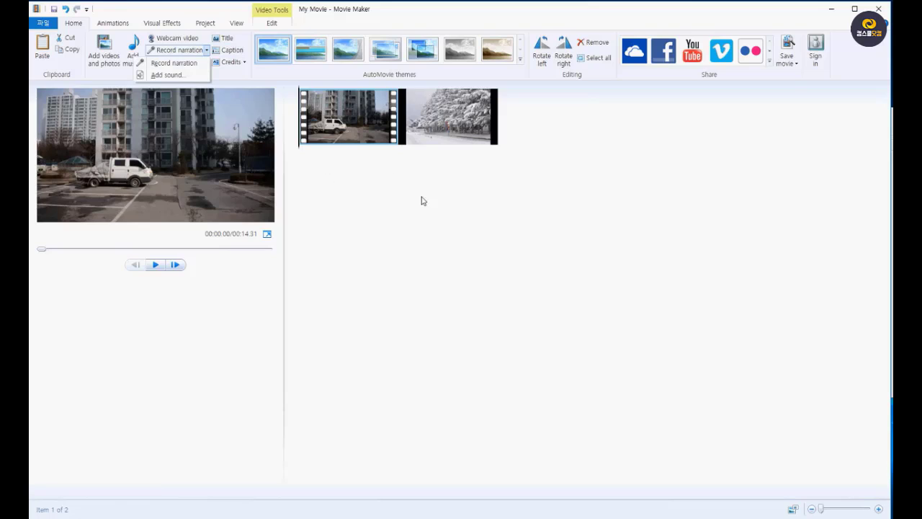
left_click(415, 229)
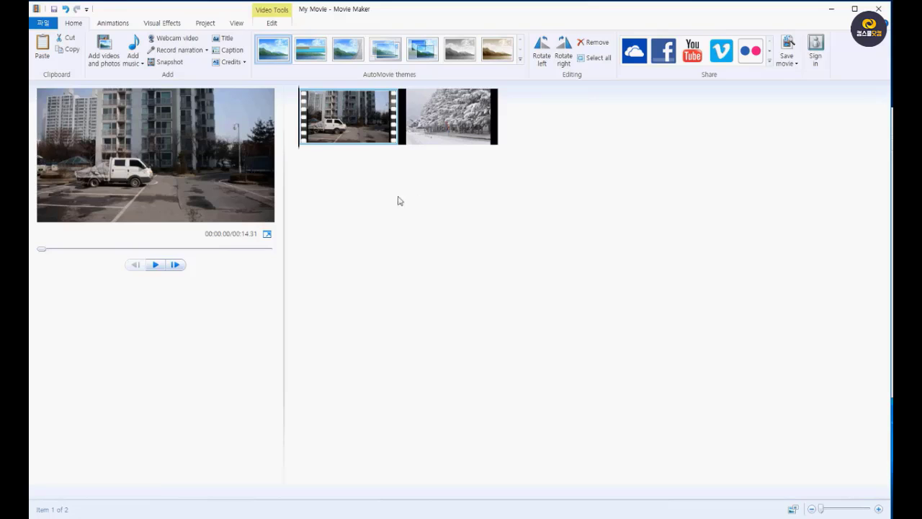
left_click(206, 51)
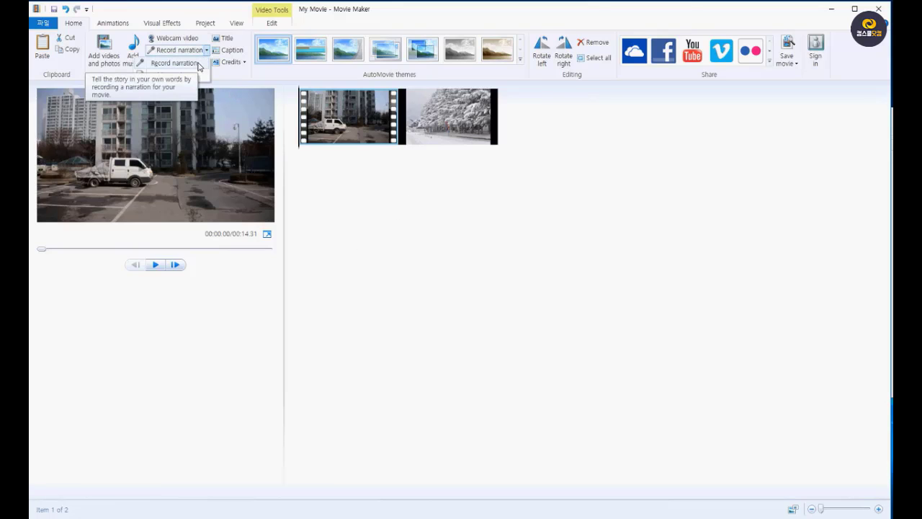
left_click(199, 65)
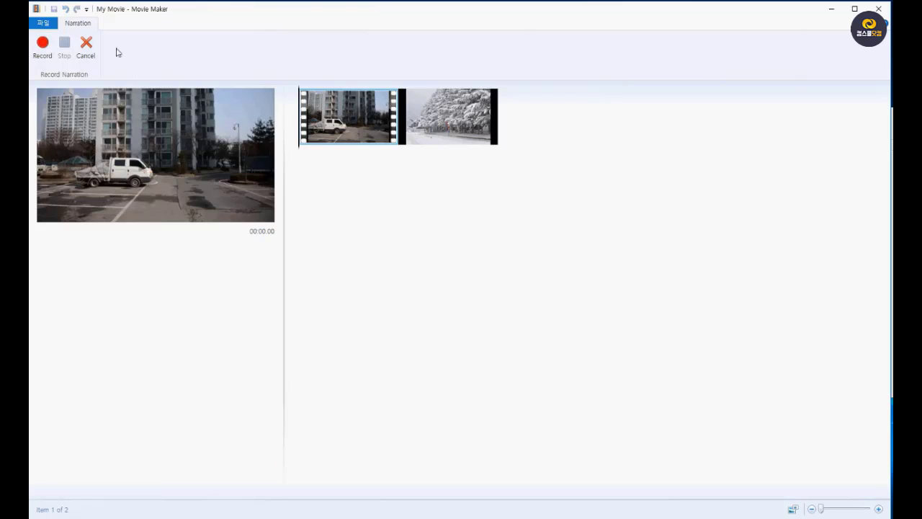
- Leave the narration recorder without recording and look at the Add sound option for using an existing audio file
left_click(93, 48)
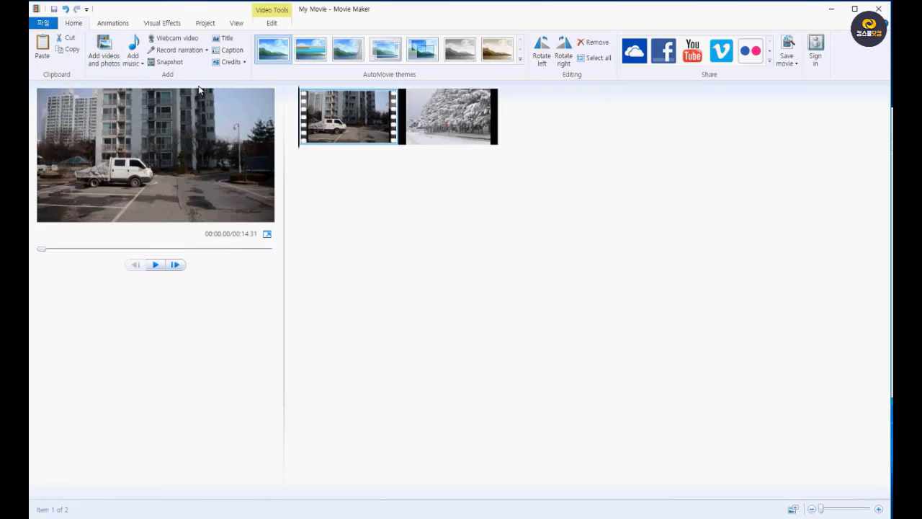
left_click(207, 52)
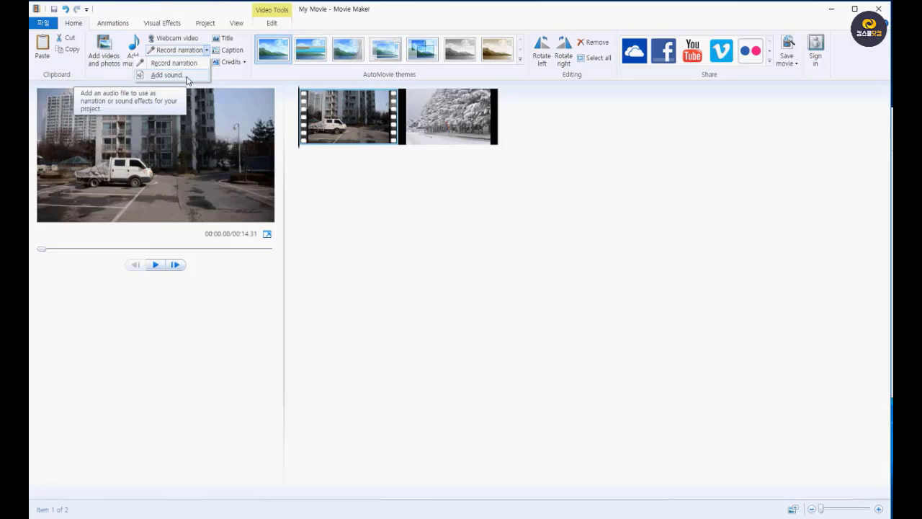
left_click(235, 81)
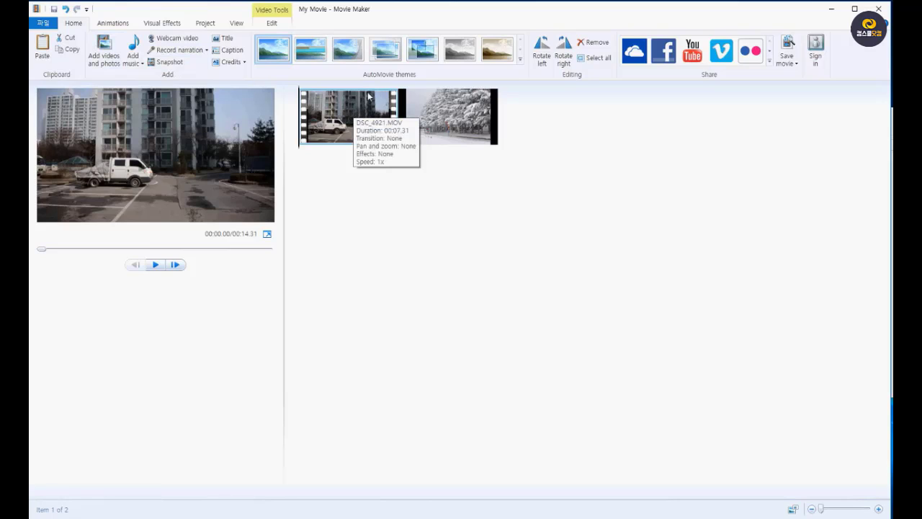
- Start a snapshot of the current video frame and cancel without saving the image
left_click(169, 63)
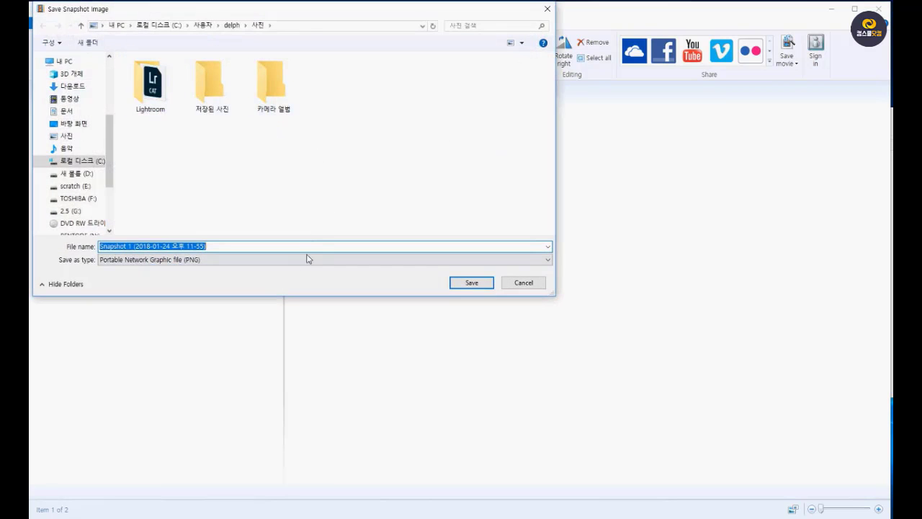
left_click(528, 284)
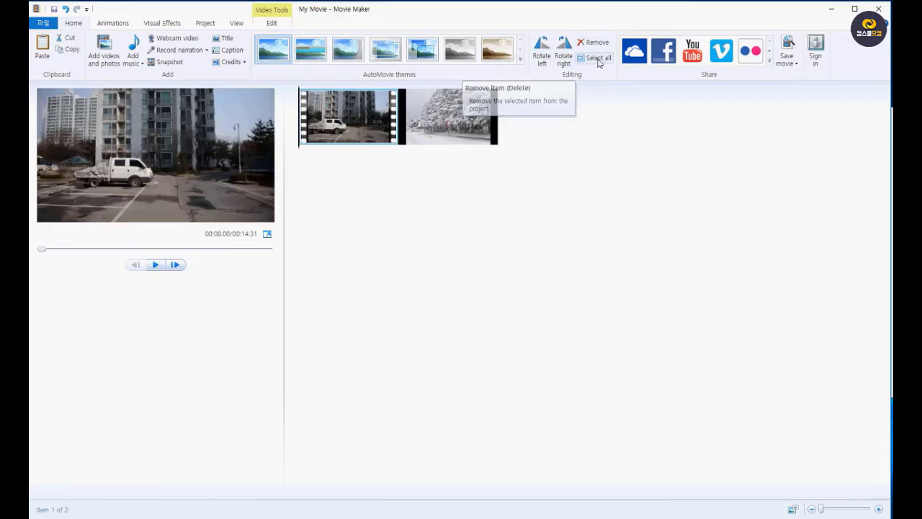
- Delete the DSC_0082 photo from the storyboard
left_click(444, 122)
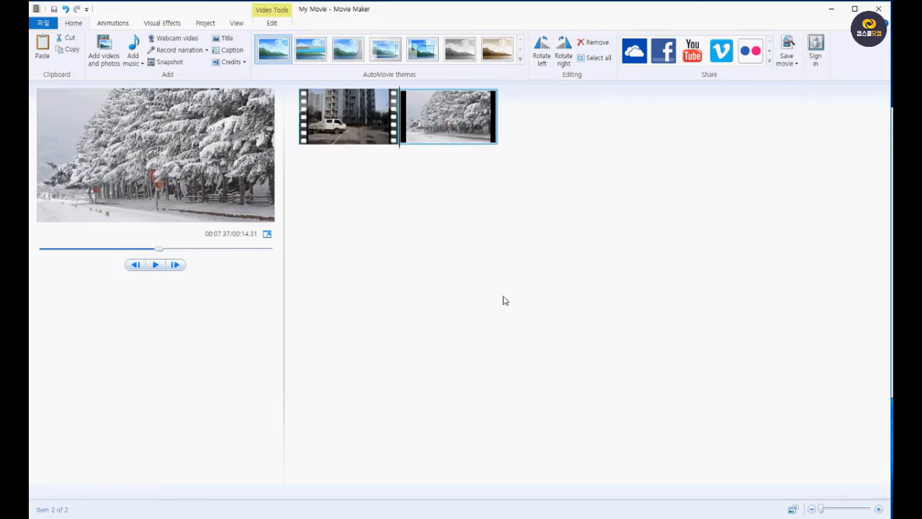
key("Delete")
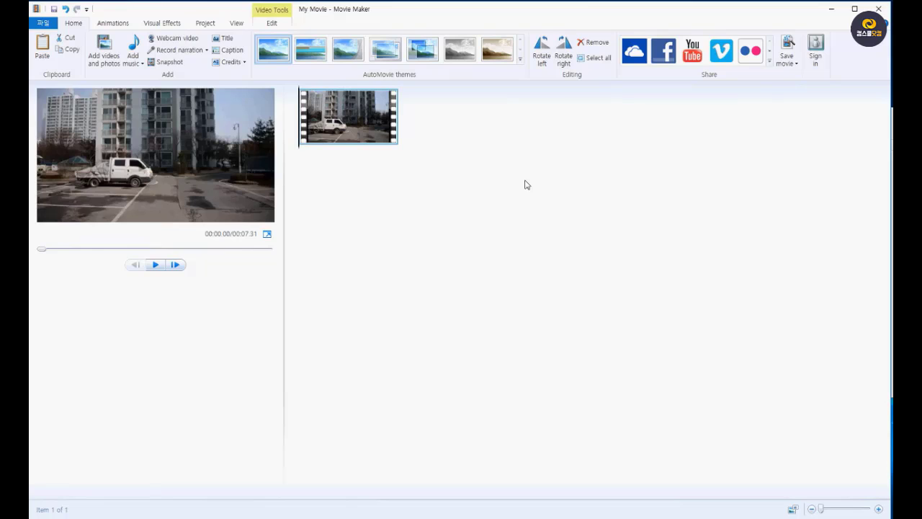
- Undo the deletion of the DSC_0082 photo and try the Remove command on it
left_click(50, 24)
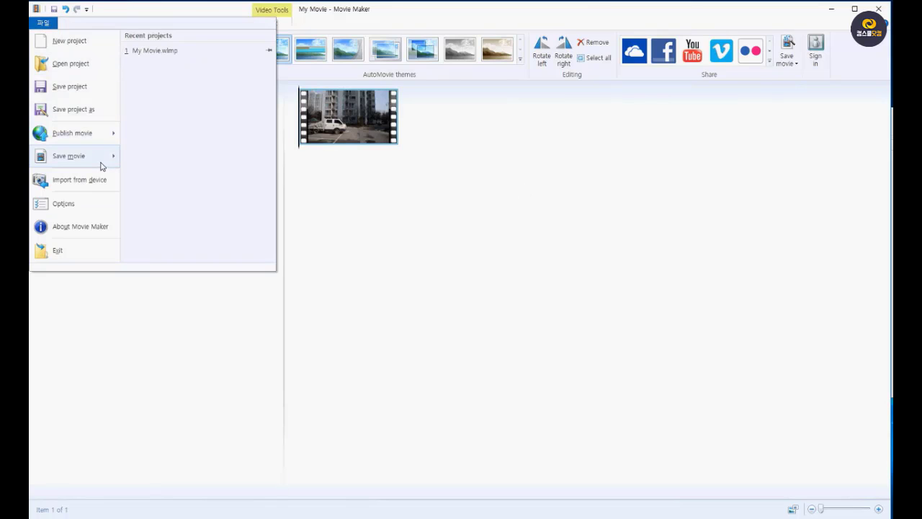
mouse_move(101, 166)
left_click(196, 4)
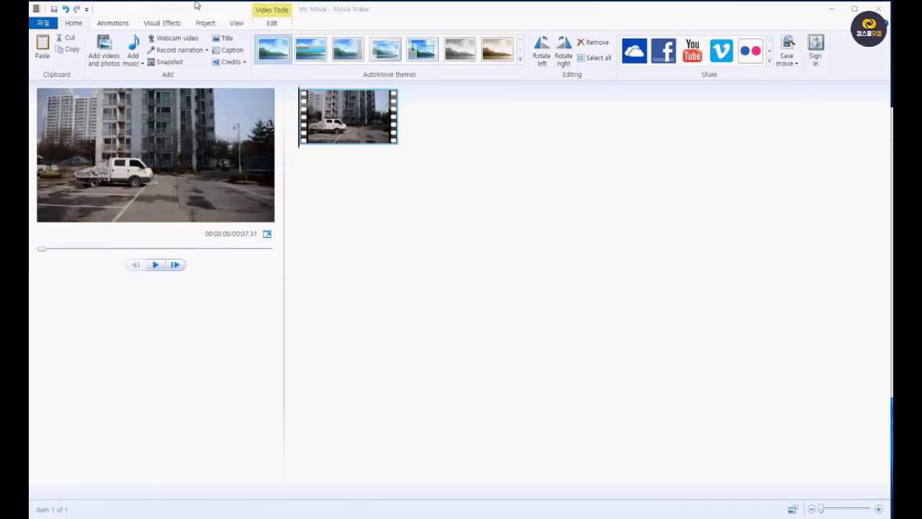
left_click(66, 10)
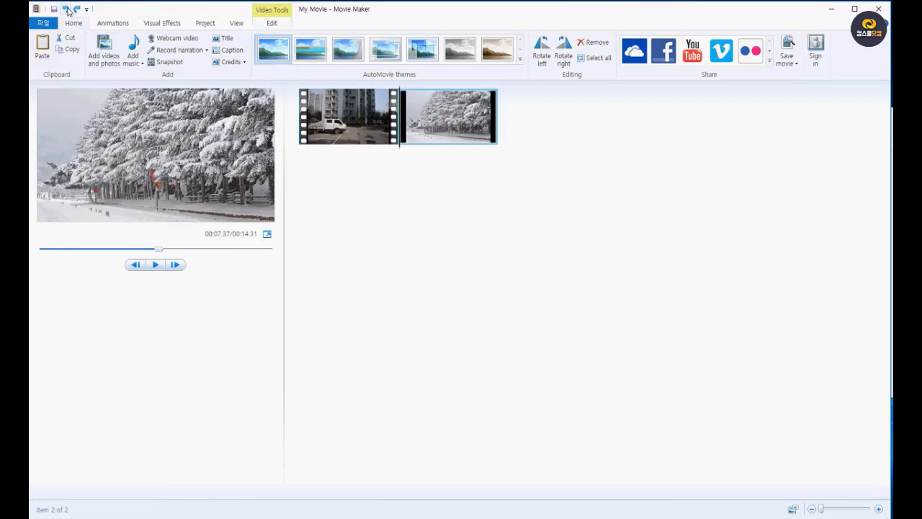
left_click(597, 45)
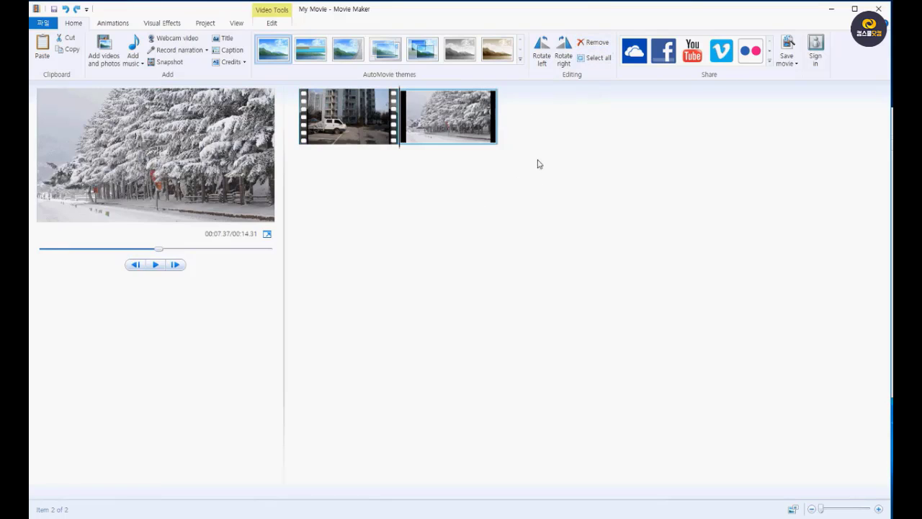
- Add the DSC_0097 and DSC_0289 photos from the moviemaker folder to the end of the storyboard
left_click(331, 117)
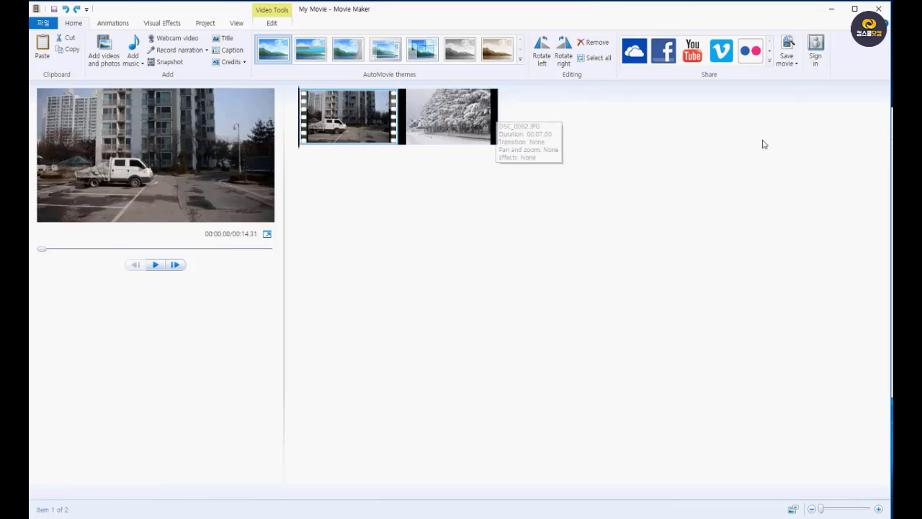
key("alt+Tab")
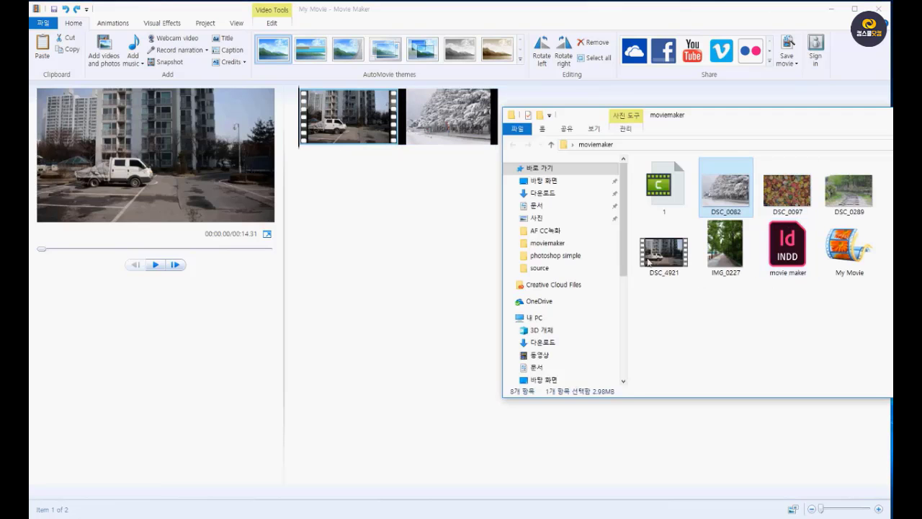
left_click_drag(648, 262, 733, 304)
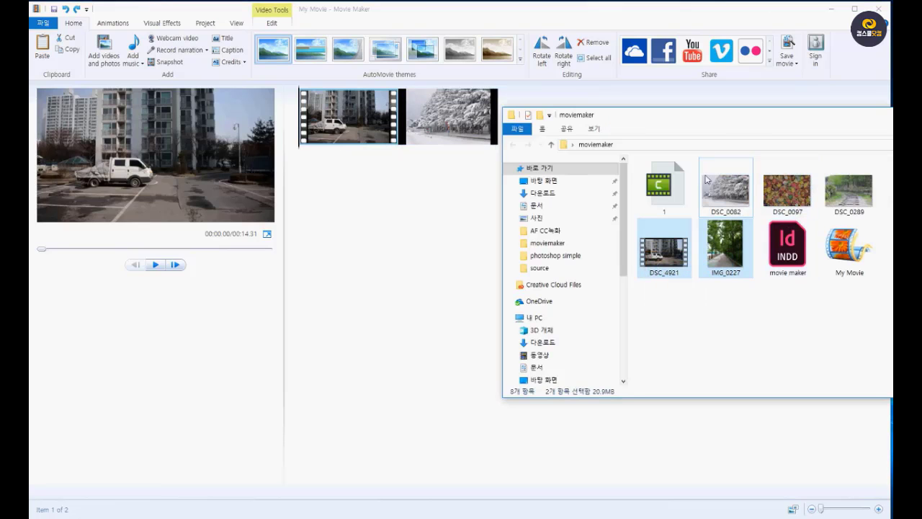
left_click_drag(649, 115, 572, 252)
left_click_drag(711, 324, 648, 180)
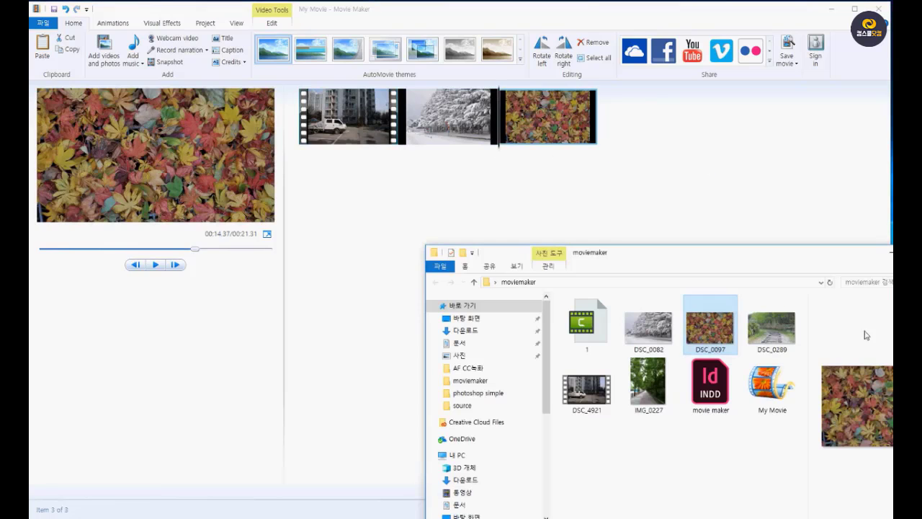
left_click_drag(772, 324, 686, 181)
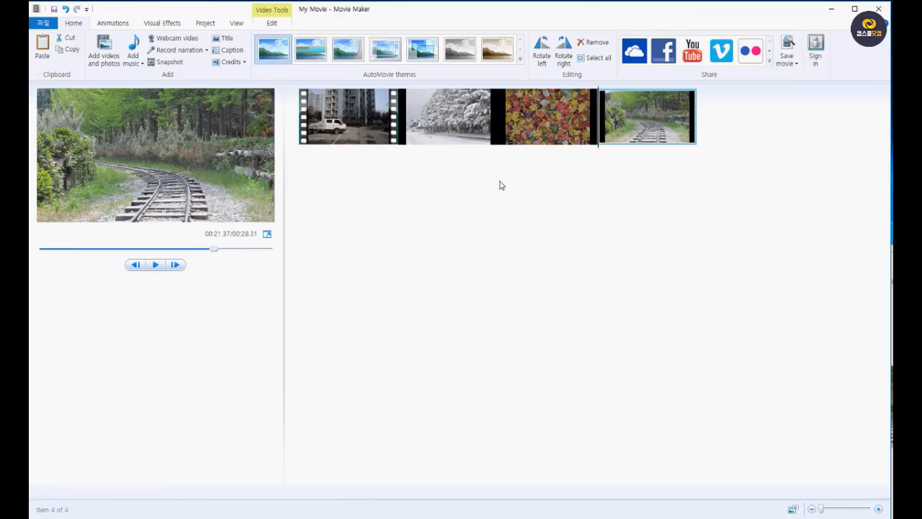
- Examine how selecting individual clips on the storyboard changes the preview and the playhead position
left_click(475, 129)
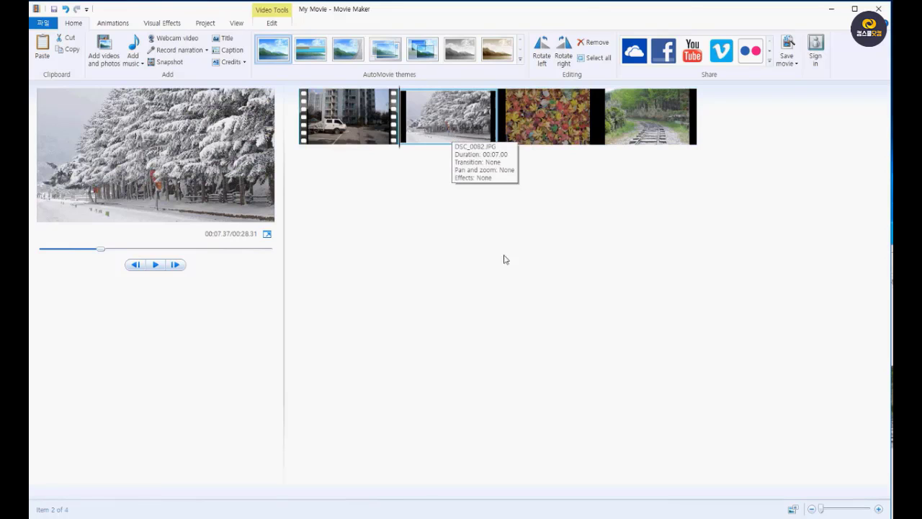
left_click(348, 130)
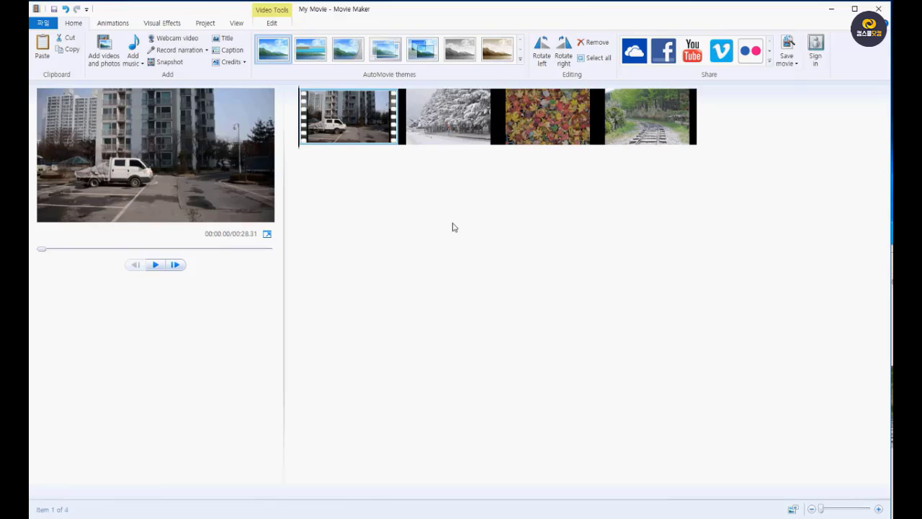
left_click(561, 129)
left_click(433, 130)
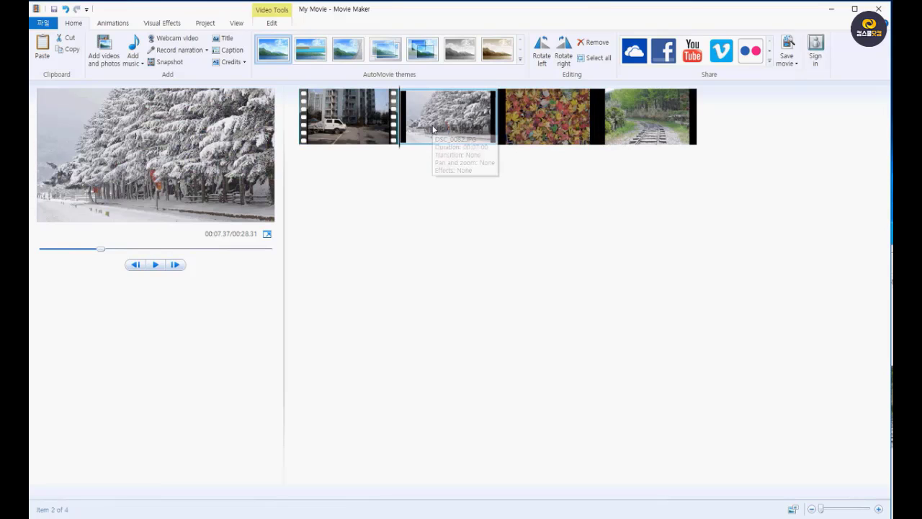
left_click(368, 124)
left_click(655, 139)
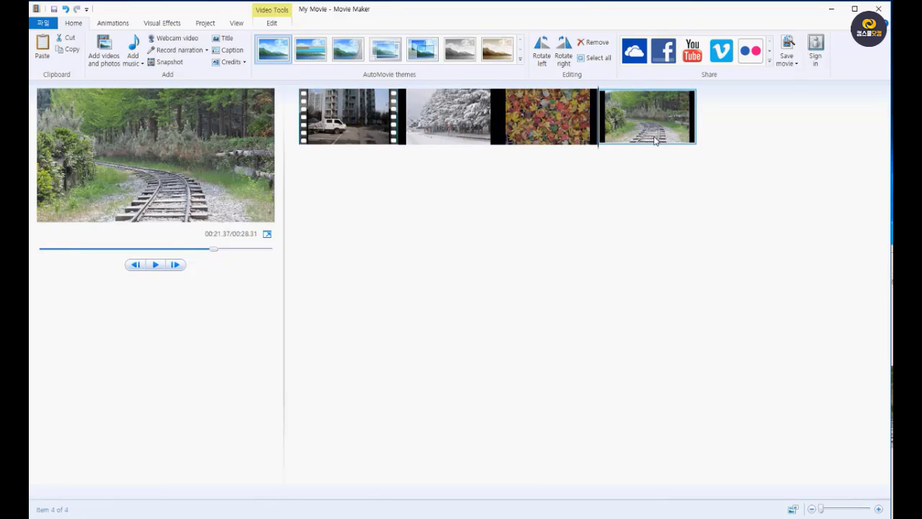
left_click(557, 128)
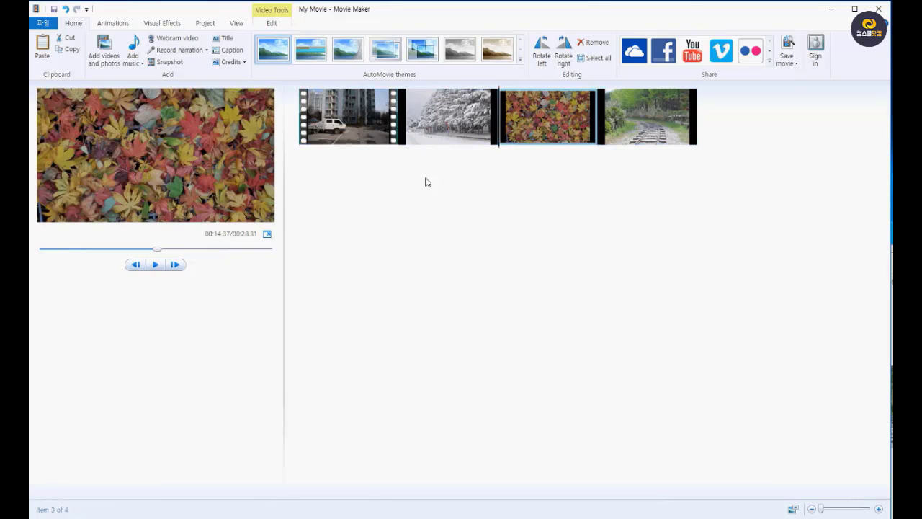
left_click(354, 124)
left_click(469, 124)
left_click(512, 128)
left_click(634, 133)
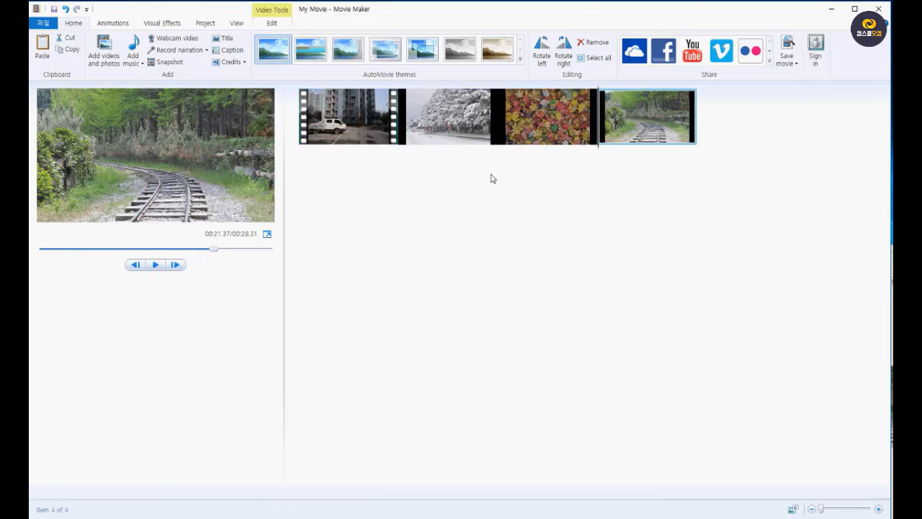
left_click(378, 117)
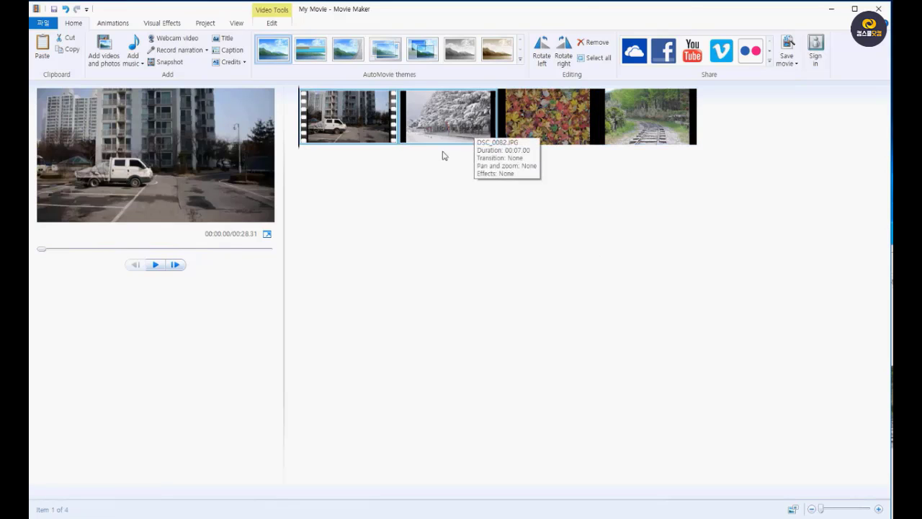
left_click(448, 136)
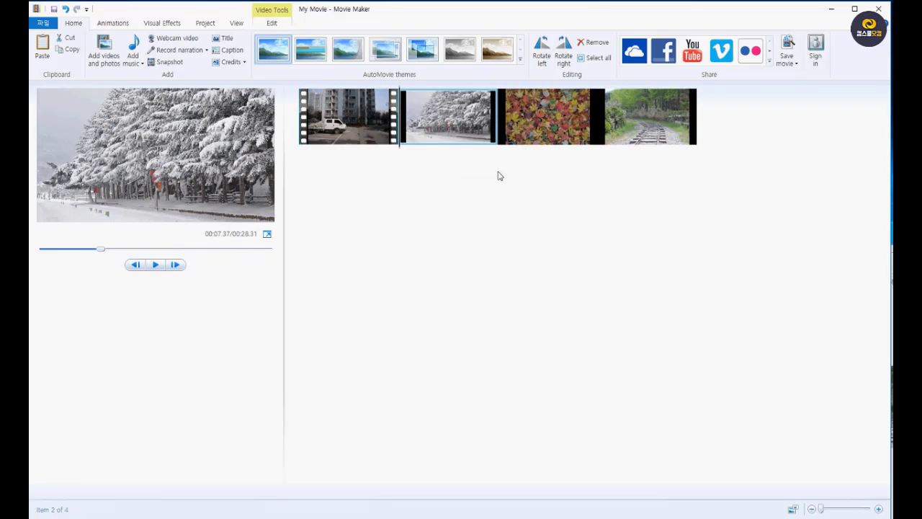
- Place the playhead at the start of the DSC_0097 photo and select all clips on the storyboard
left_click(531, 111)
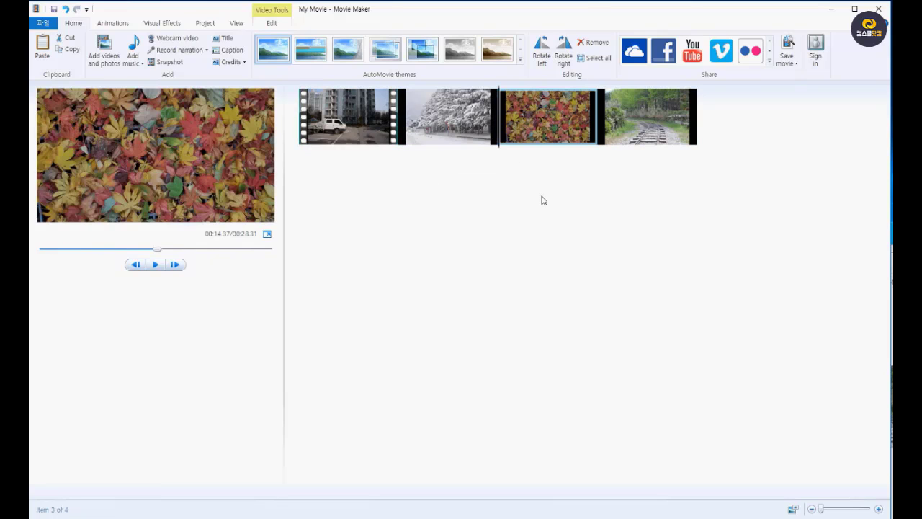
left_click(582, 64)
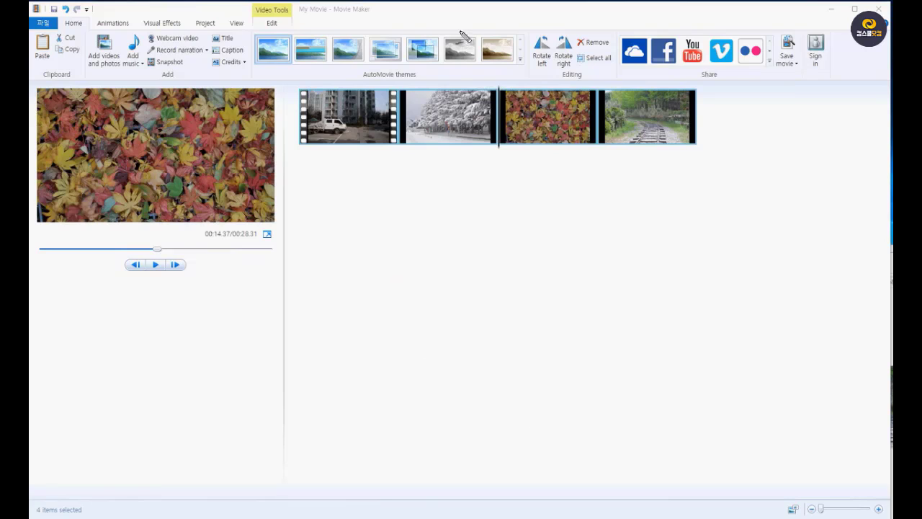
mouse_move(384, 142)
left_mouse_down()
mouse_move(381, 148)
mouse_move(441, 144)
left_mouse_up()
mouse_move(532, 150)
left_mouse_down()
mouse_move(547, 148)
mouse_move(540, 143)
left_mouse_up()
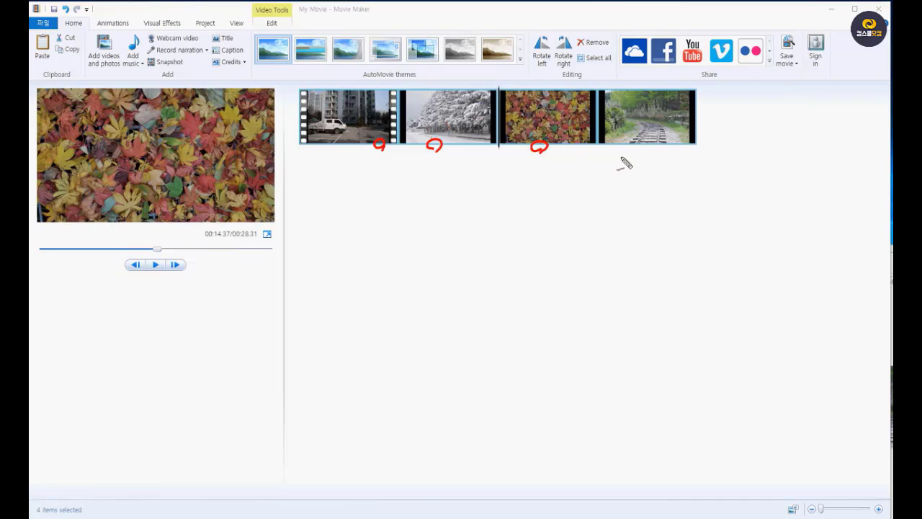
mouse_move(626, 151)
left_mouse_down()
mouse_move(632, 144)
mouse_move(623, 148)
left_mouse_up()
left_click_drag(393, 164, 494, 202)
mouse_move(592, 160)
left_mouse_down()
mouse_move(477, 213)
mouse_move(540, 163)
left_mouse_up()
mouse_move(446, 150)
left_mouse_down()
mouse_move(490, 204)
mouse_move(485, 235)
left_mouse_up()
mouse_move(475, 227)
left_mouse_down()
mouse_move(496, 224)
mouse_move(456, 264)
mouse_move(498, 268)
mouse_move(506, 283)
left_mouse_up()
left_click_drag(435, 286, 519, 281)
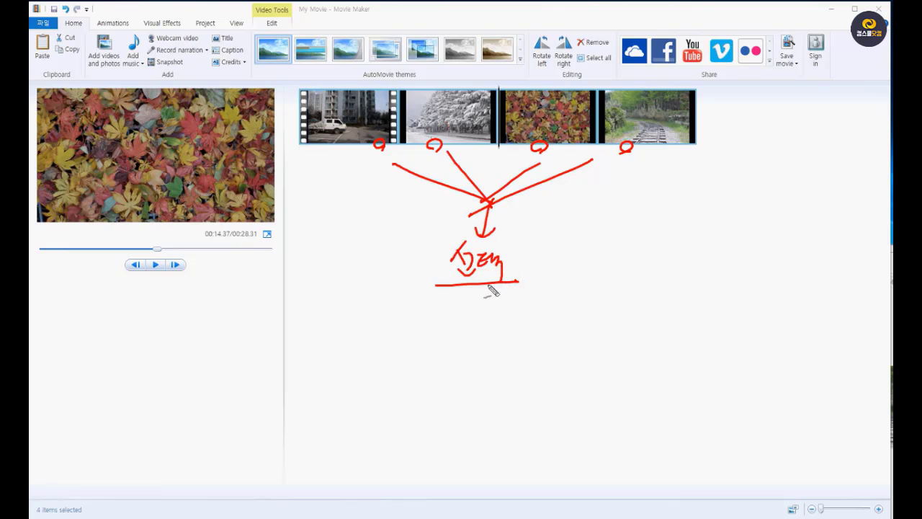
mouse_move(437, 284)
left_mouse_down()
mouse_move(452, 238)
mouse_move(518, 242)
mouse_move(509, 282)
mouse_move(436, 263)
mouse_move(494, 295)
left_mouse_up()
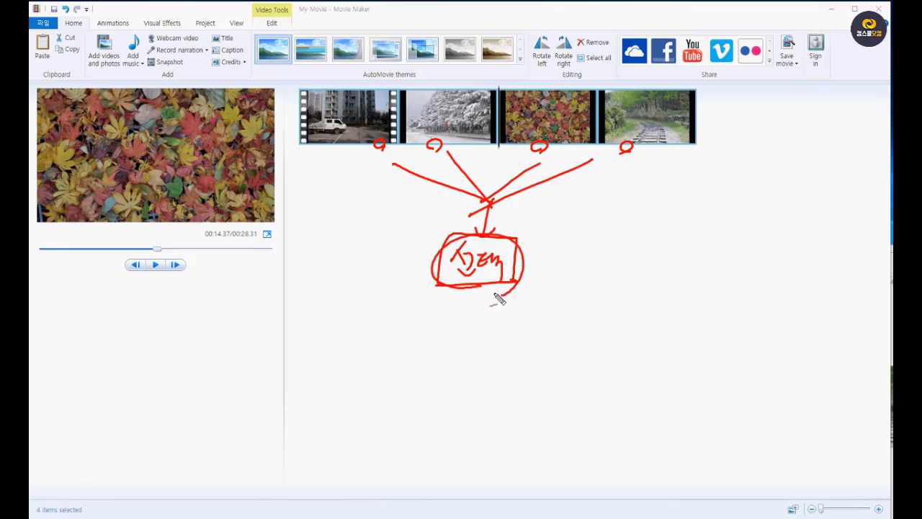
mouse_move(322, 108)
left_mouse_down()
mouse_move(344, 96)
mouse_move(328, 136)
mouse_move(398, 118)
mouse_move(392, 141)
left_mouse_up()
mouse_move(433, 119)
left_mouse_down()
mouse_move(445, 97)
mouse_move(475, 108)
left_mouse_up()
mouse_move(343, 133)
left_mouse_down()
mouse_move(336, 214)
mouse_move(356, 214)
mouse_move(357, 192)
mouse_move(387, 219)
left_mouse_up()
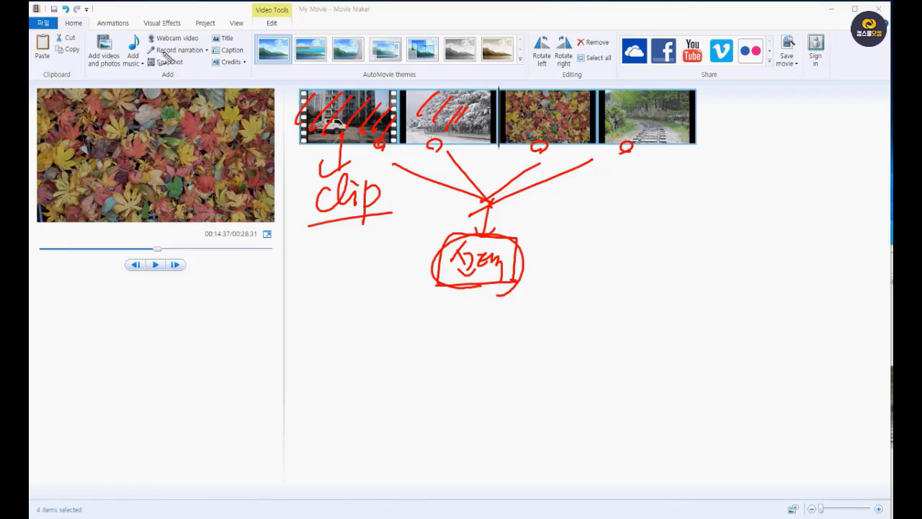
left_click_drag(154, 35, 157, 40)
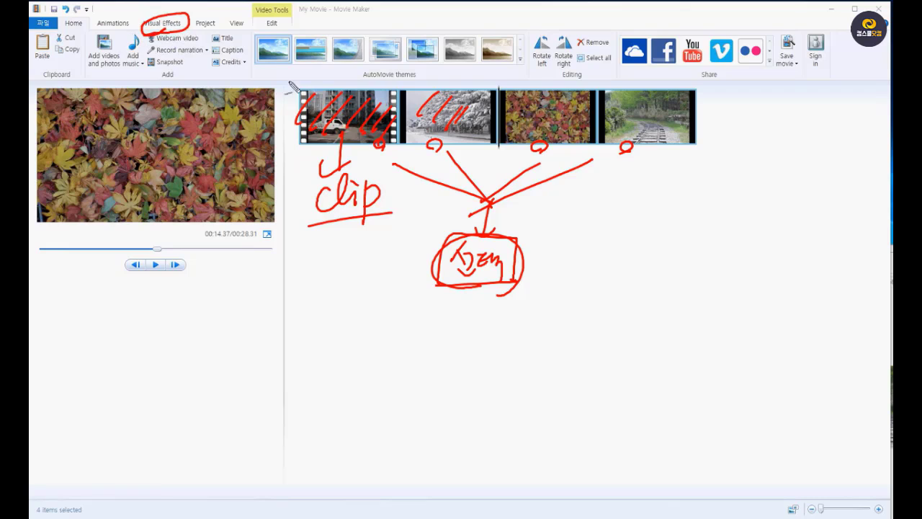
left_click_drag(469, 124, 485, 109)
key("Escape")
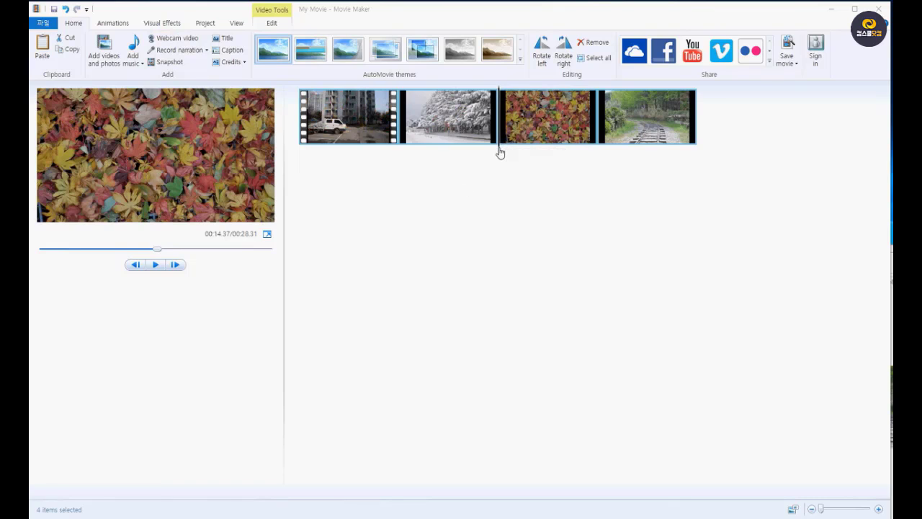
- Scrub the playhead back through the first clip to the start of the movie and select only that clip
left_click_drag(501, 153, 353, 208)
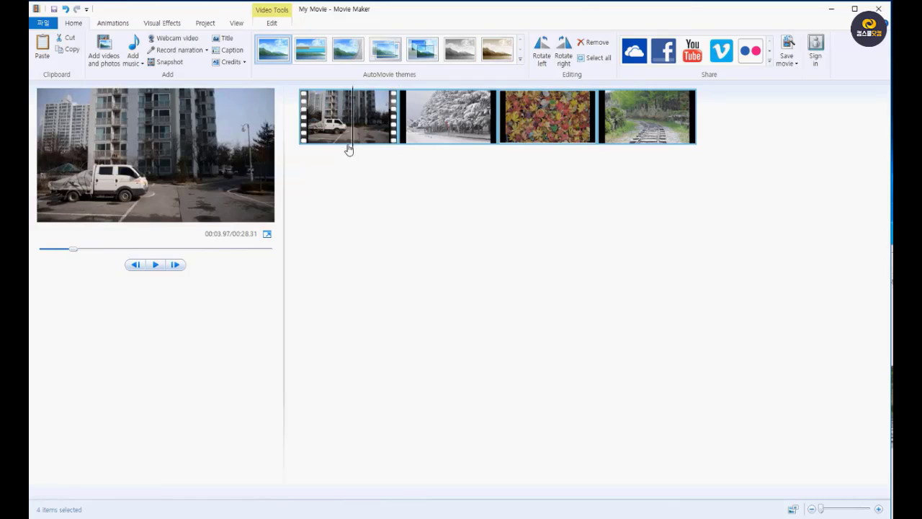
left_click_drag(349, 150, 300, 160)
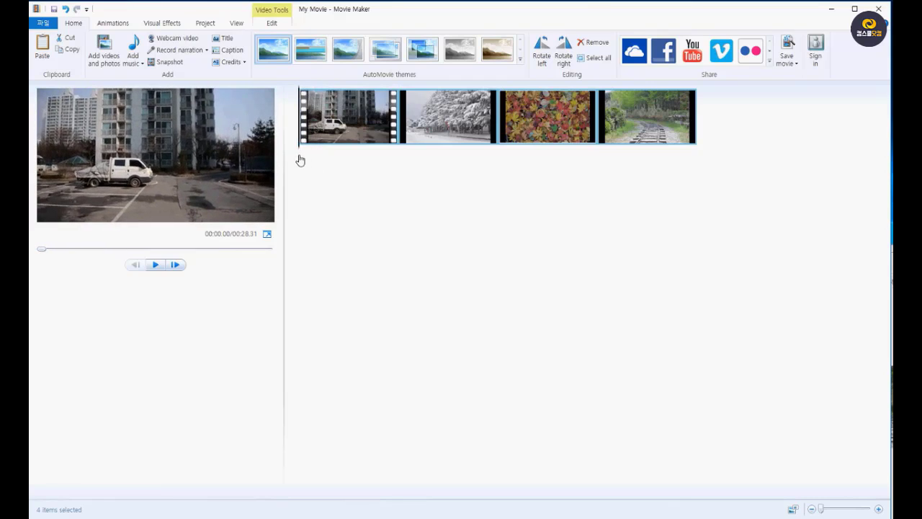
left_click(301, 160)
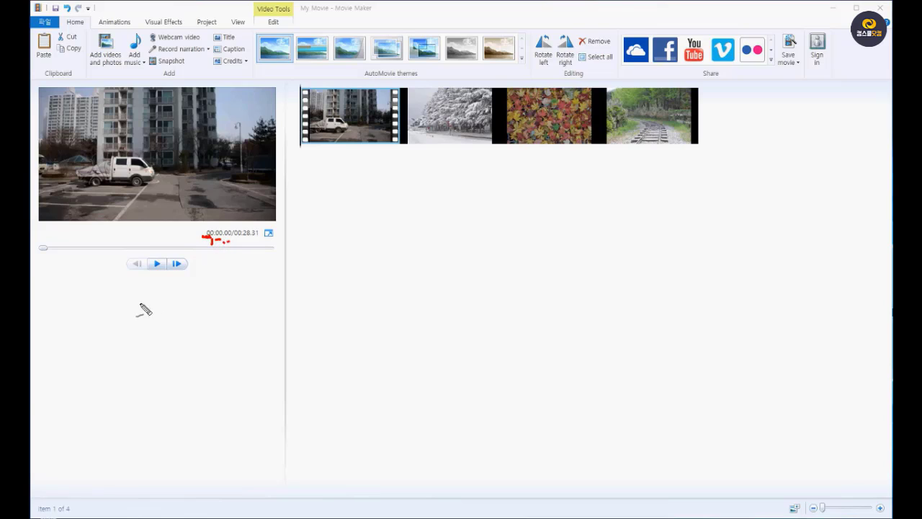
mouse_move(119, 294)
left_mouse_down()
mouse_move(117, 306)
mouse_move(142, 294)
mouse_move(150, 305)
mouse_move(208, 295)
left_mouse_up()
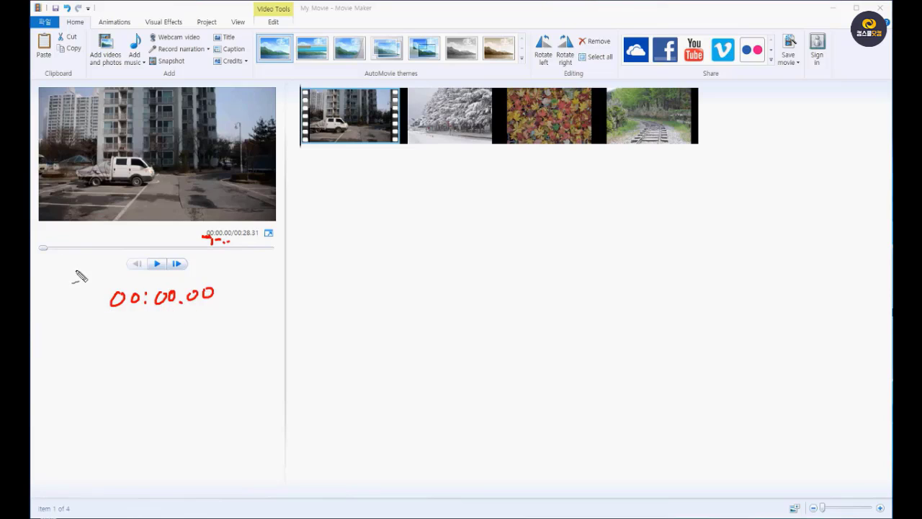
mouse_move(78, 271)
left_mouse_down()
mouse_move(66, 288)
mouse_move(124, 278)
left_mouse_up()
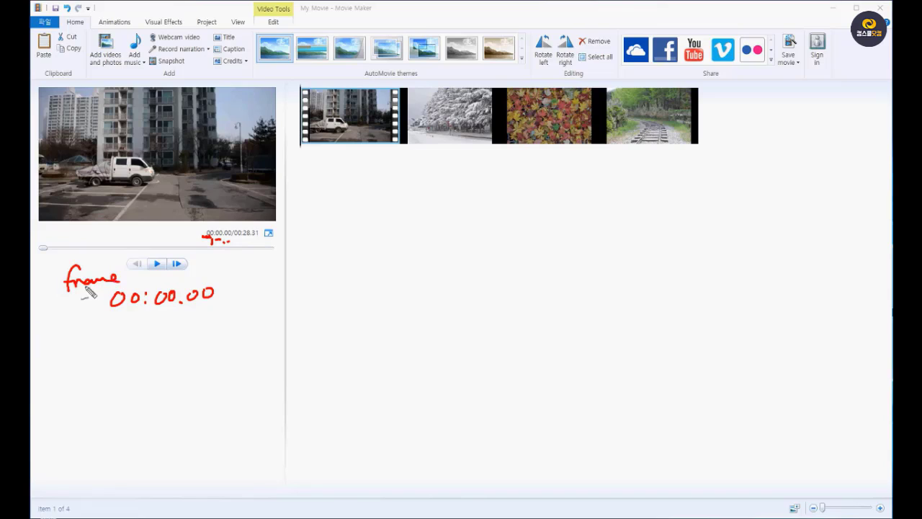
mouse_move(66, 291)
left_mouse_down()
mouse_move(122, 285)
mouse_move(156, 311)
mouse_move(183, 288)
mouse_move(222, 284)
mouse_move(218, 310)
mouse_move(224, 304)
left_mouse_up()
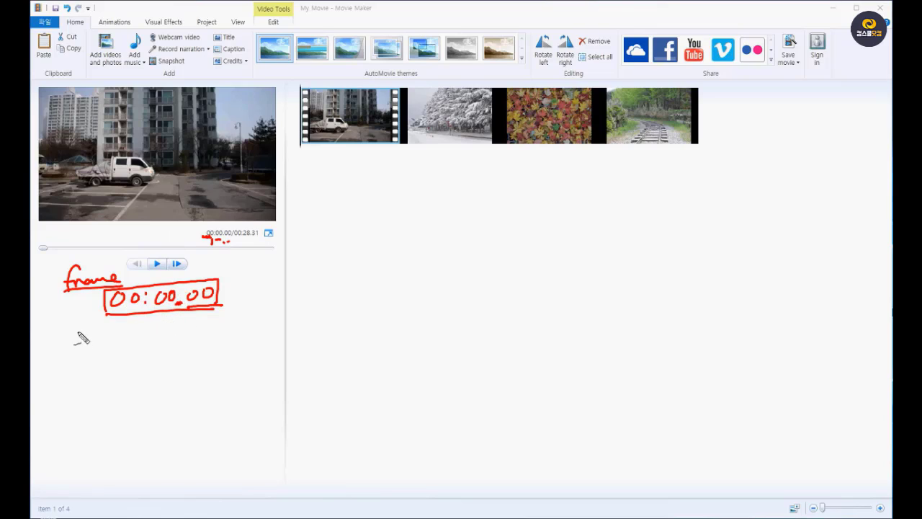
mouse_move(75, 323)
left_mouse_down()
mouse_move(63, 362)
mouse_move(109, 344)
left_mouse_up()
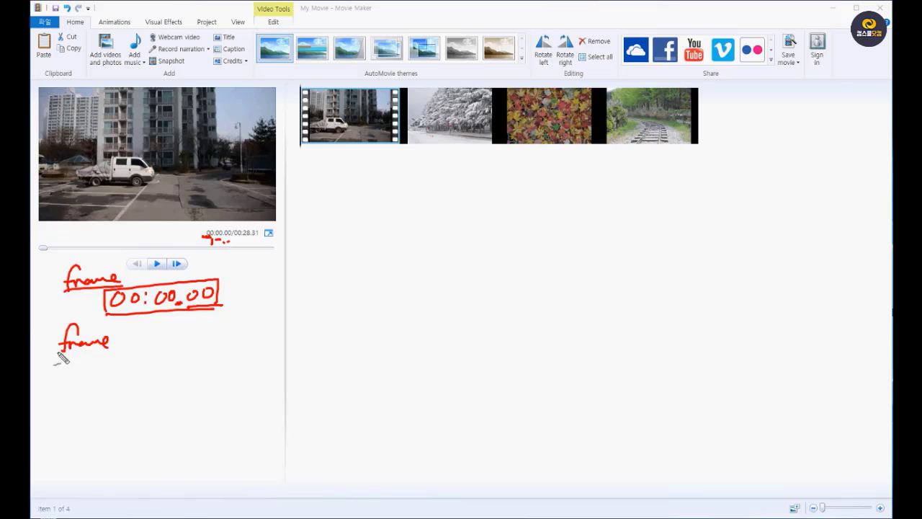
left_click_drag(49, 353, 117, 352)
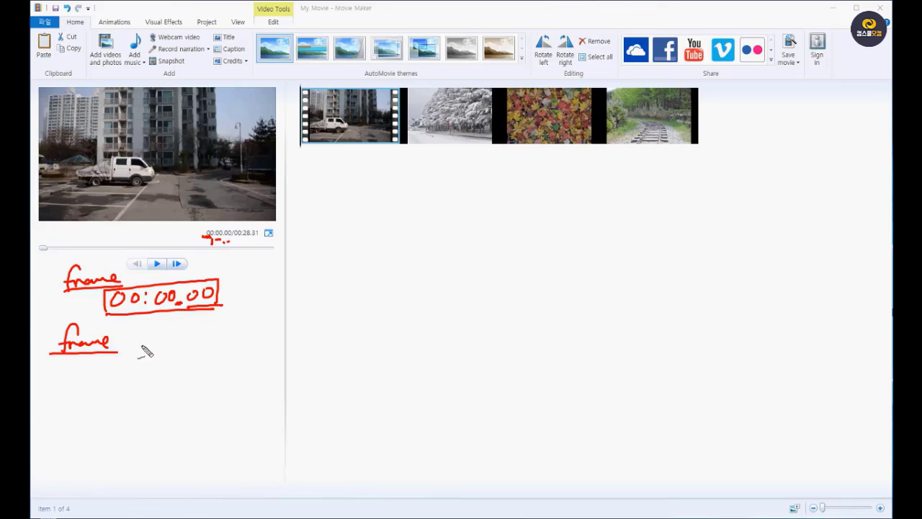
mouse_move(127, 354)
left_mouse_down()
mouse_move(162, 344)
mouse_move(129, 353)
left_mouse_up()
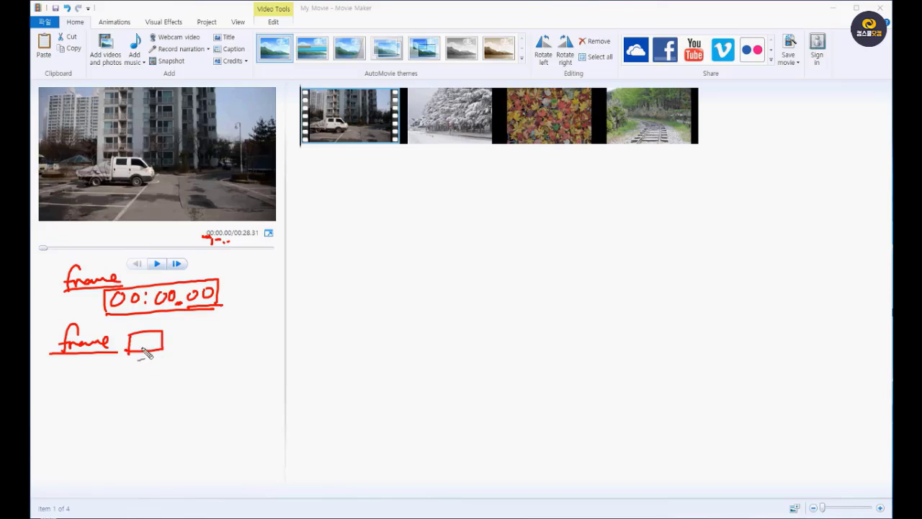
mouse_move(136, 364)
left_mouse_down()
mouse_move(136, 398)
mouse_move(182, 376)
mouse_move(138, 401)
mouse_move(151, 381)
mouse_move(160, 390)
mouse_move(153, 397)
mouse_move(173, 385)
mouse_move(180, 394)
left_mouse_up()
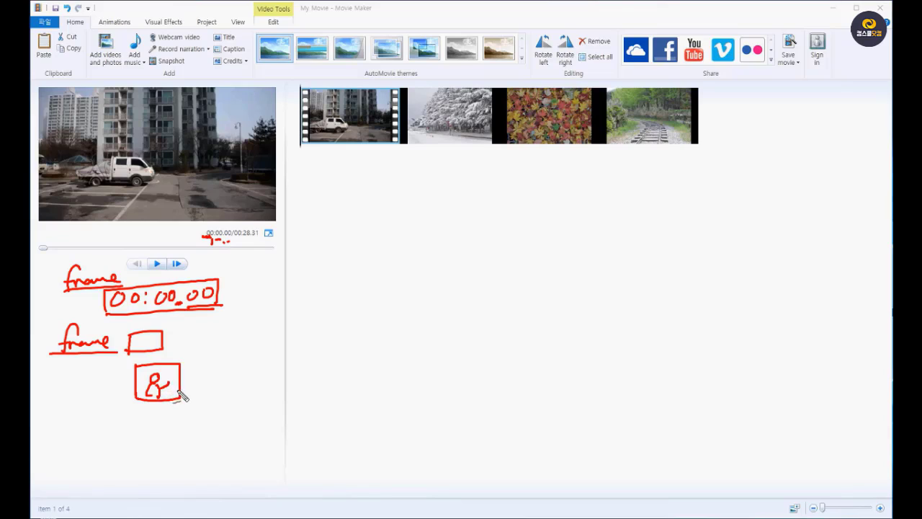
mouse_move(185, 362)
left_mouse_down()
mouse_move(185, 397)
mouse_move(226, 397)
mouse_move(187, 395)
mouse_move(216, 380)
mouse_move(237, 398)
left_mouse_up()
mouse_move(239, 360)
left_mouse_down()
mouse_move(285, 369)
mouse_move(285, 396)
left_mouse_up()
mouse_move(284, 396)
left_mouse_down()
mouse_move(257, 394)
mouse_move(268, 382)
mouse_move(298, 396)
left_mouse_up()
mouse_move(299, 362)
left_mouse_down()
mouse_move(348, 373)
mouse_move(300, 399)
mouse_move(322, 383)
left_mouse_up()
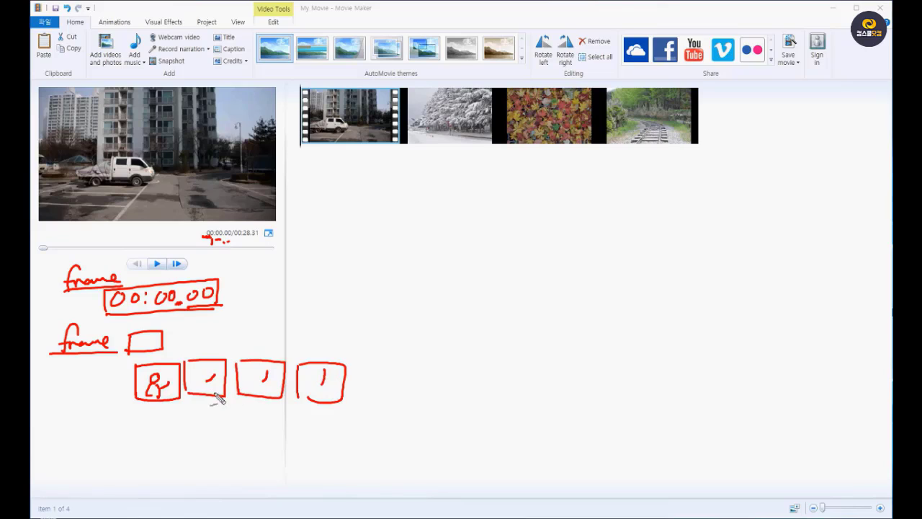
left_click(329, 381)
left_click_drag(58, 356, 117, 354)
mouse_move(160, 395)
left_mouse_down()
mouse_move(169, 375)
mouse_move(159, 386)
mouse_move(163, 367)
mouse_move(159, 396)
mouse_move(170, 395)
mouse_move(168, 367)
mouse_move(171, 402)
left_mouse_up()
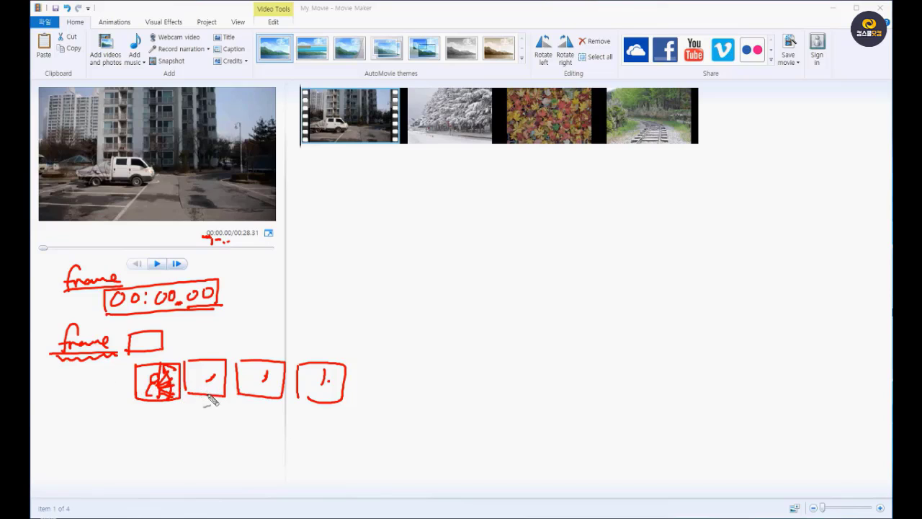
mouse_move(208, 395)
left_mouse_down()
mouse_move(189, 369)
mouse_move(222, 369)
mouse_move(229, 394)
left_mouse_up()
mouse_move(202, 361)
left_mouse_down()
mouse_move(162, 324)
mouse_move(115, 337)
mouse_move(124, 347)
left_mouse_up()
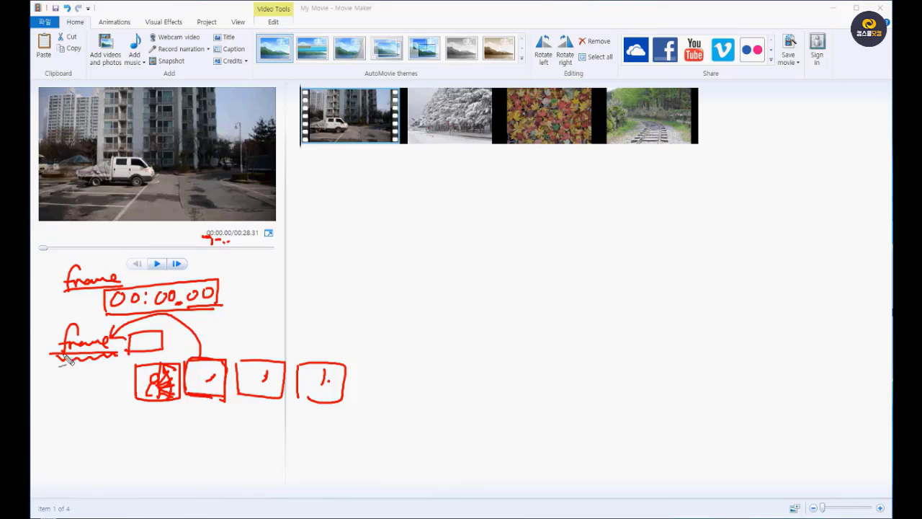
left_click_drag(63, 355, 149, 348)
mouse_move(222, 329)
left_mouse_down()
mouse_move(232, 337)
mouse_move(241, 328)
mouse_move(246, 346)
left_mouse_up()
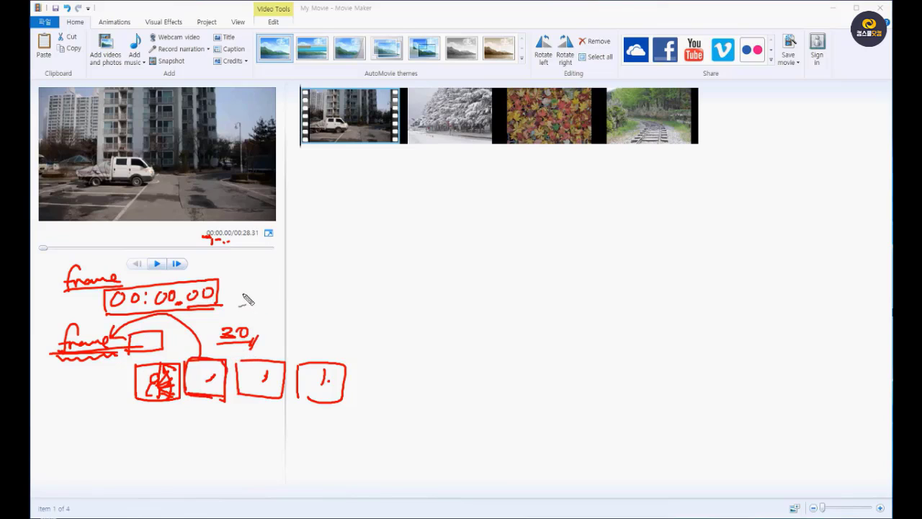
mouse_move(245, 288)
left_mouse_down()
mouse_move(241, 308)
mouse_move(274, 290)
left_mouse_up()
left_click_drag(230, 315, 266, 317)
mouse_move(281, 304)
left_mouse_down()
mouse_move(273, 316)
mouse_move(317, 293)
mouse_move(330, 306)
mouse_move(352, 291)
mouse_move(359, 314)
left_mouse_up()
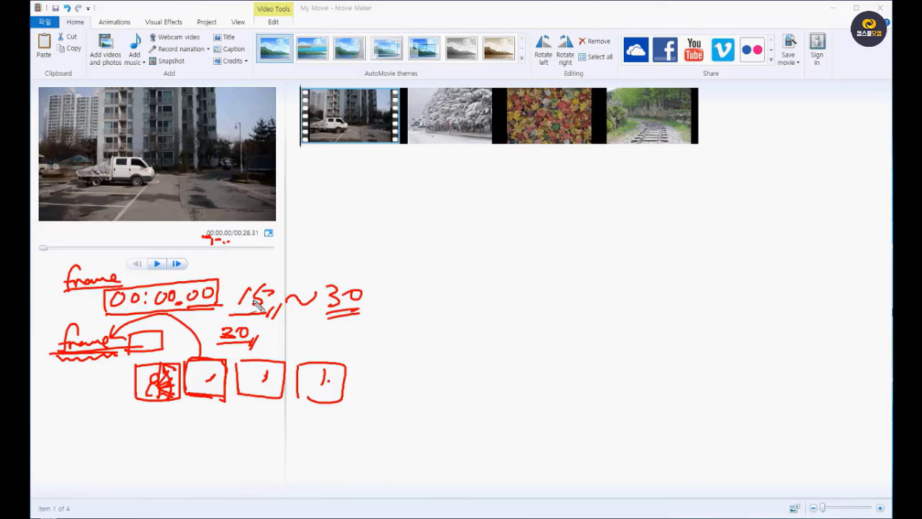
left_click_drag(250, 287, 221, 288)
left_click_drag(330, 314, 372, 307)
mouse_move(273, 275)
left_mouse_down()
mouse_move(272, 283)
mouse_move(312, 285)
left_mouse_up()
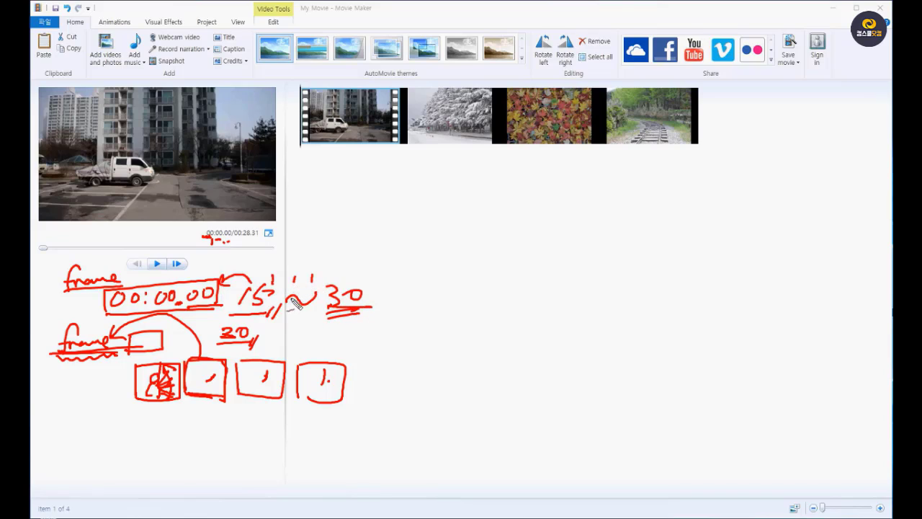
mouse_move(287, 322)
left_mouse_down()
mouse_move(299, 326)
mouse_move(302, 316)
mouse_move(278, 311)
mouse_move(280, 320)
left_mouse_up()
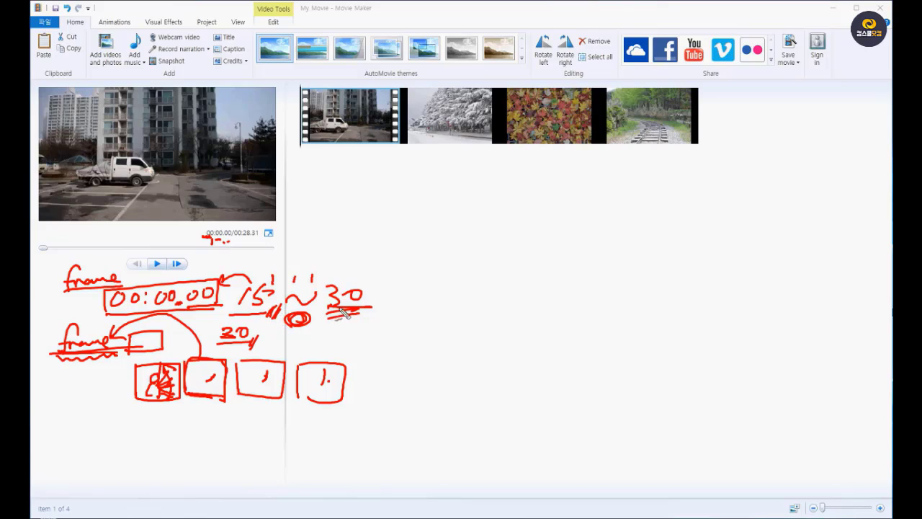
mouse_move(343, 314)
left_mouse_down()
mouse_move(377, 288)
mouse_move(346, 319)
mouse_move(378, 311)
left_mouse_up()
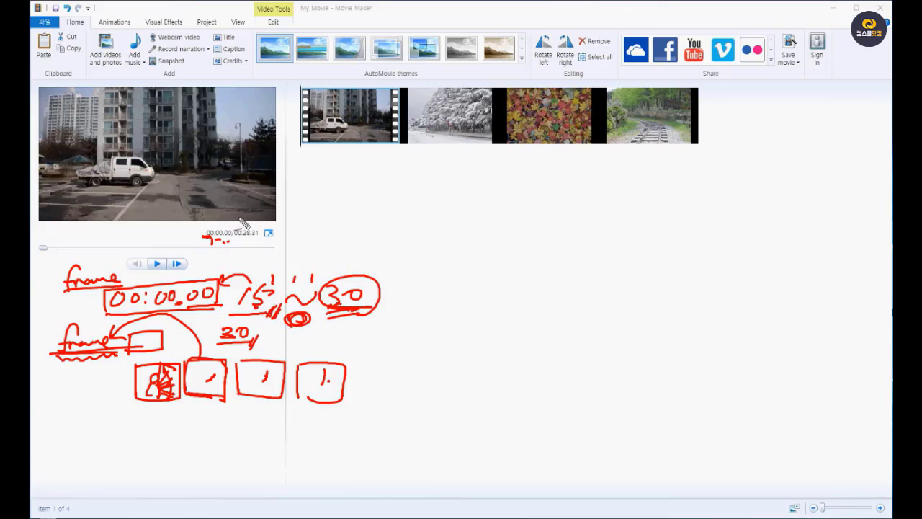
left_click_drag(359, 329, 319, 325)
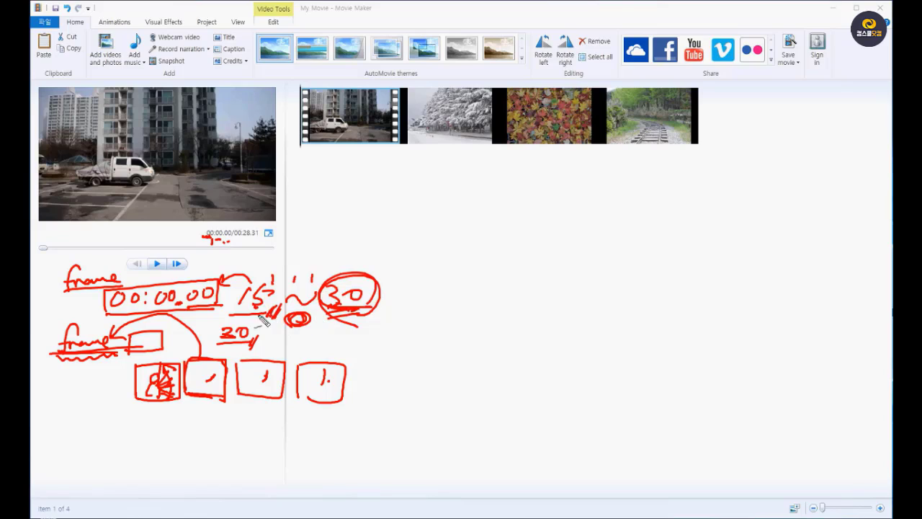
left_click_drag(280, 257, 296, 317)
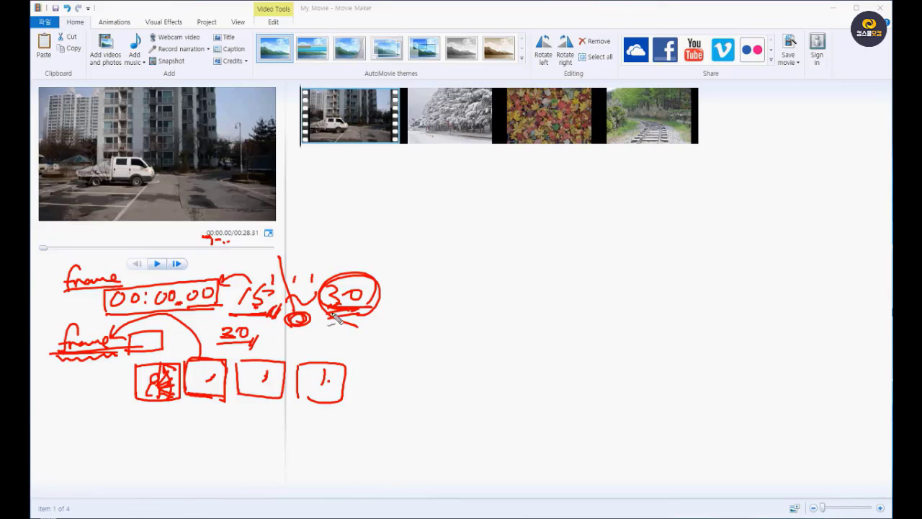
mouse_move(317, 306)
left_mouse_down()
mouse_move(372, 292)
mouse_move(360, 328)
left_mouse_up()
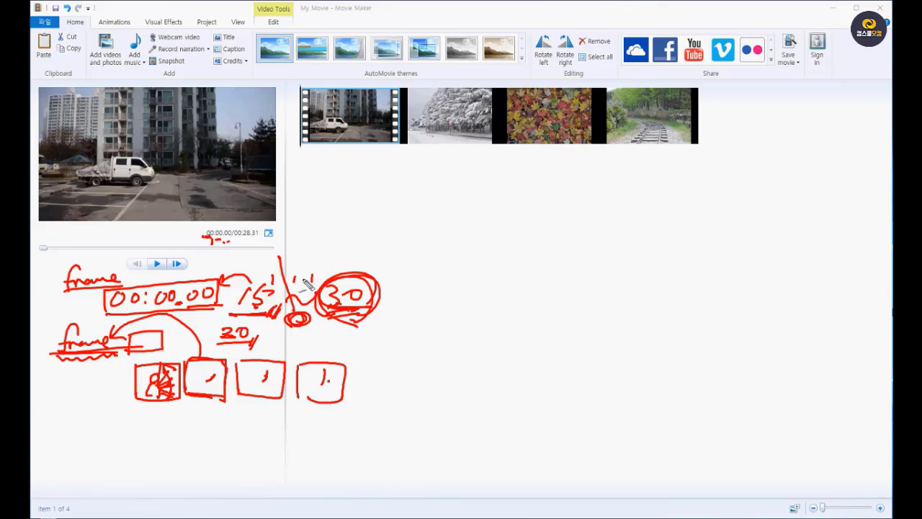
mouse_move(307, 285)
left_mouse_down()
mouse_move(315, 263)
mouse_move(354, 245)
left_mouse_up()
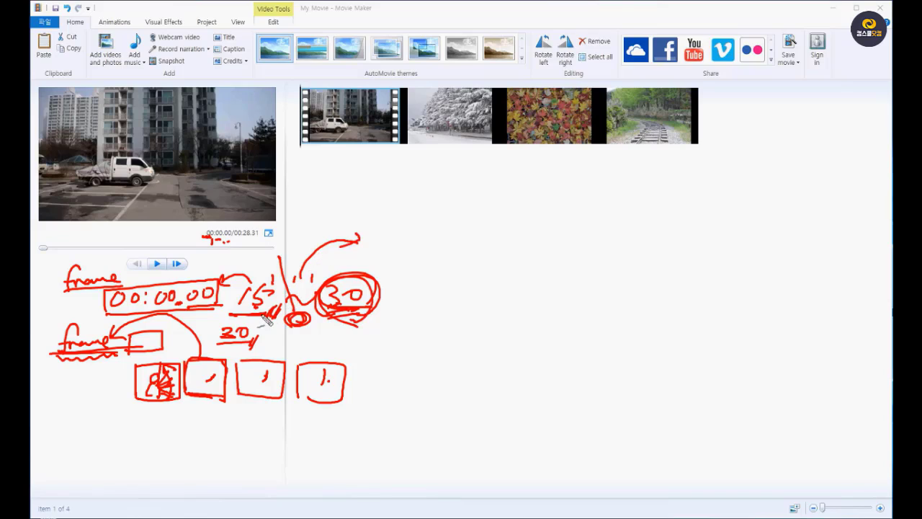
mouse_move(267, 321)
left_mouse_down()
mouse_move(240, 314)
mouse_move(276, 313)
left_mouse_up()
mouse_move(108, 360)
left_mouse_down()
mouse_move(49, 358)
mouse_move(65, 323)
mouse_move(124, 318)
mouse_move(129, 360)
left_mouse_up()
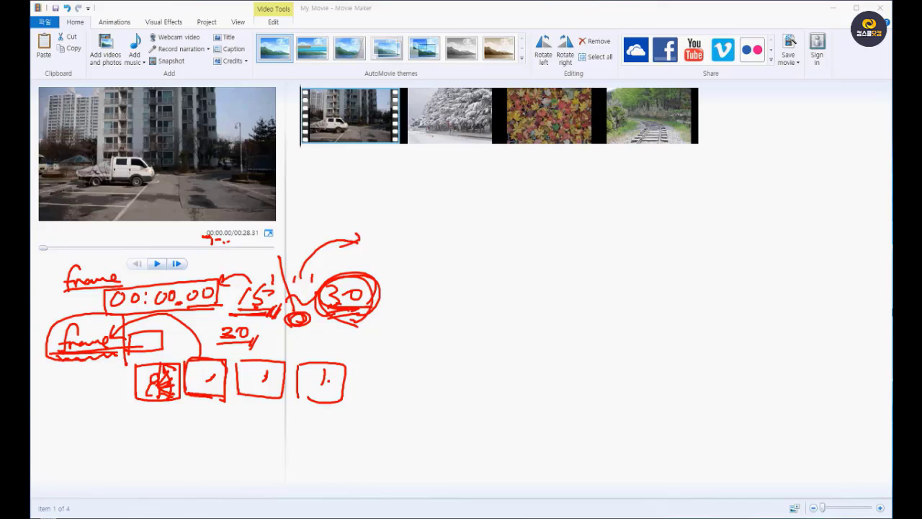
key("Escape")
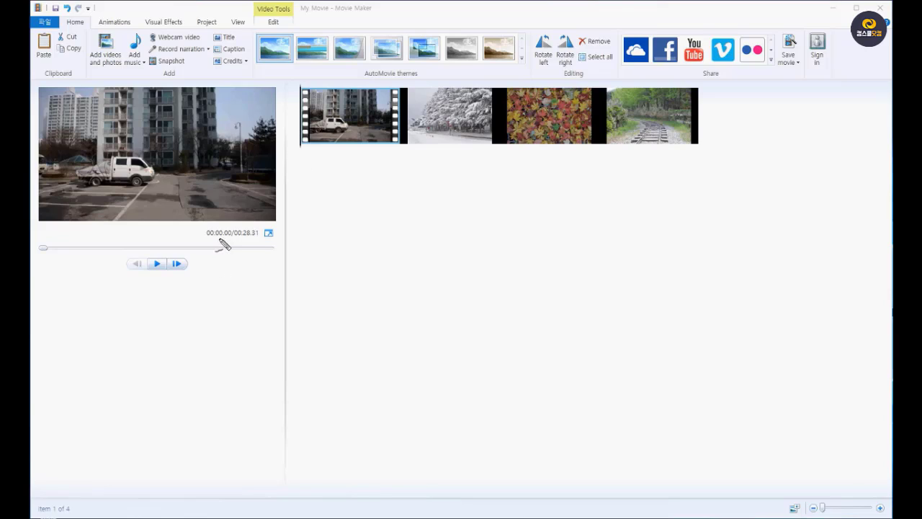
left_click_drag(219, 241, 227, 241)
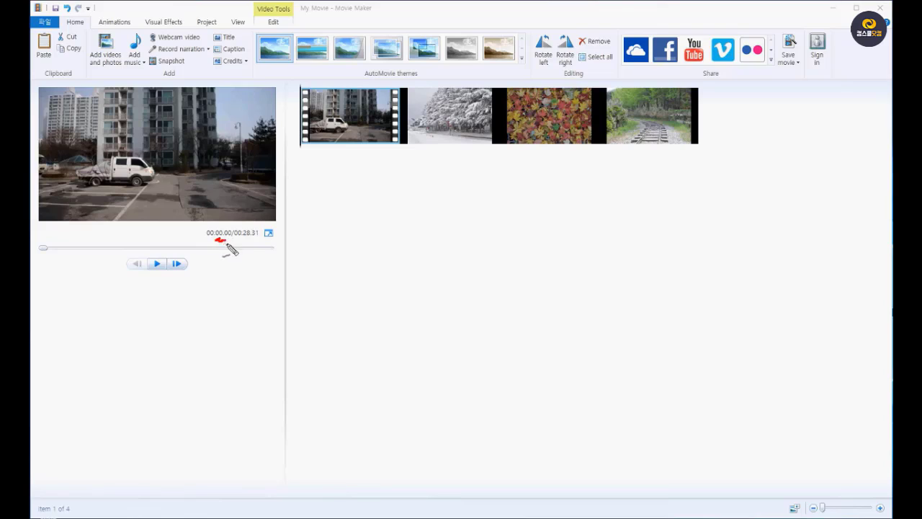
mouse_move(162, 294)
left_mouse_down()
mouse_move(174, 305)
mouse_move(181, 293)
left_mouse_up()
left_click(196, 302)
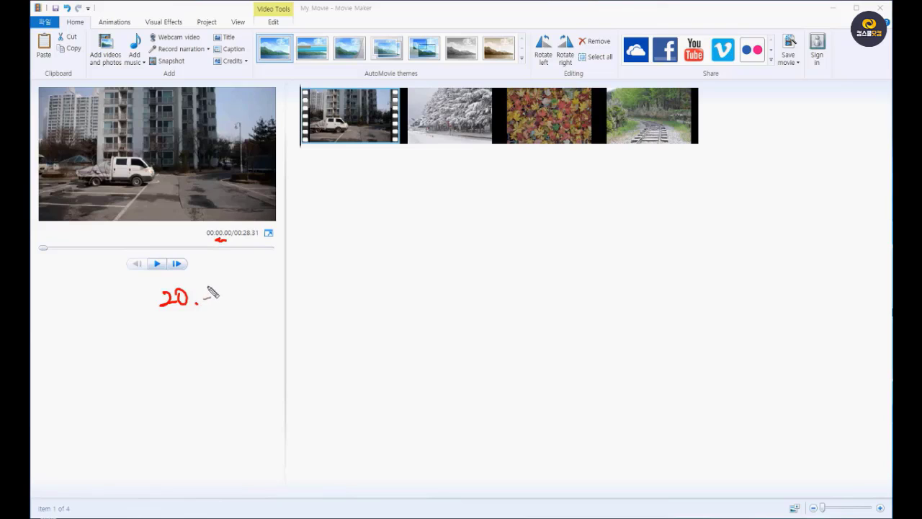
mouse_move(208, 288)
left_mouse_down()
mouse_move(209, 310)
mouse_move(205, 299)
mouse_move(220, 297)
mouse_move(220, 317)
mouse_move(209, 314)
mouse_move(241, 304)
left_mouse_up()
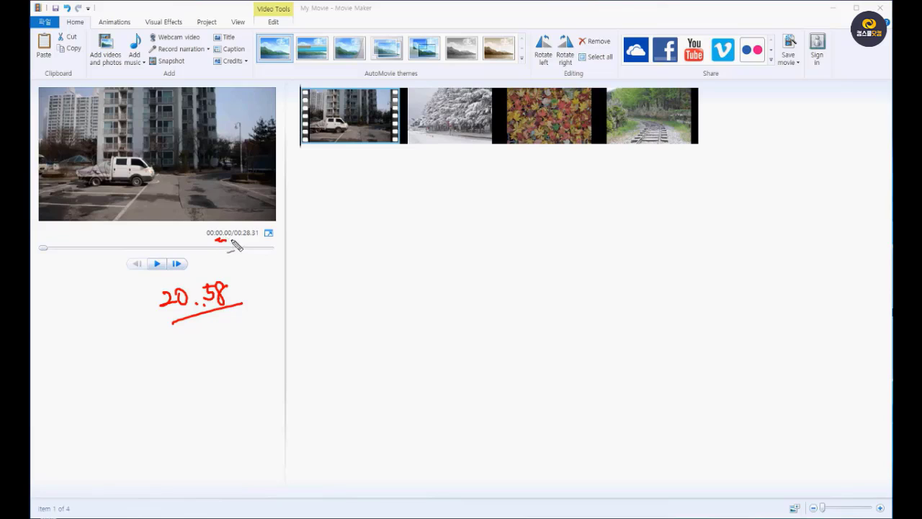
mouse_move(232, 242)
left_mouse_down()
mouse_move(230, 234)
mouse_move(231, 246)
left_mouse_up()
key("Escape")
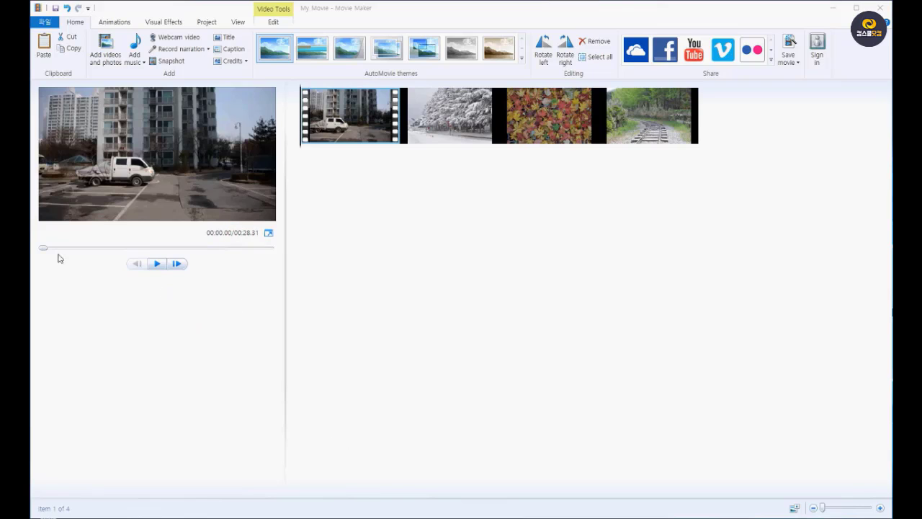
- Scrub the playhead forward from the start of the first clip and fine-tune it to 00:02.00
left_click_drag(44, 251, 60, 255)
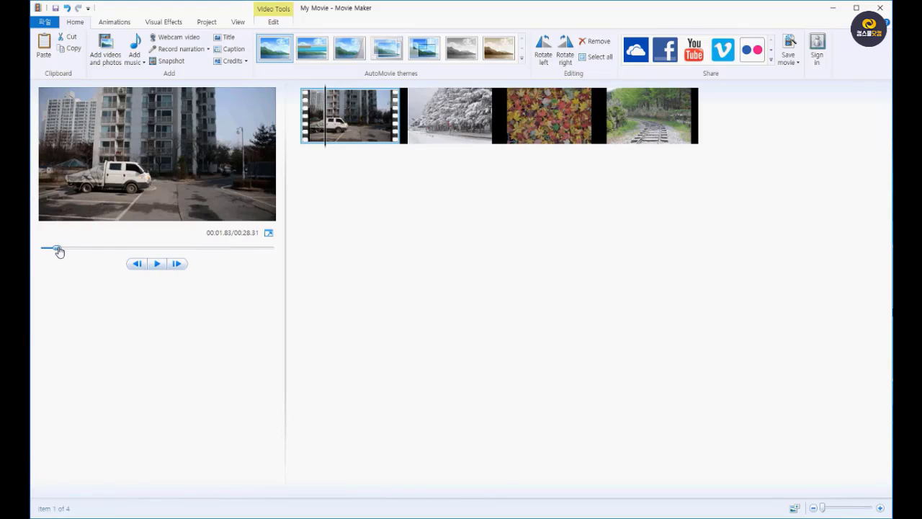
left_click(61, 250)
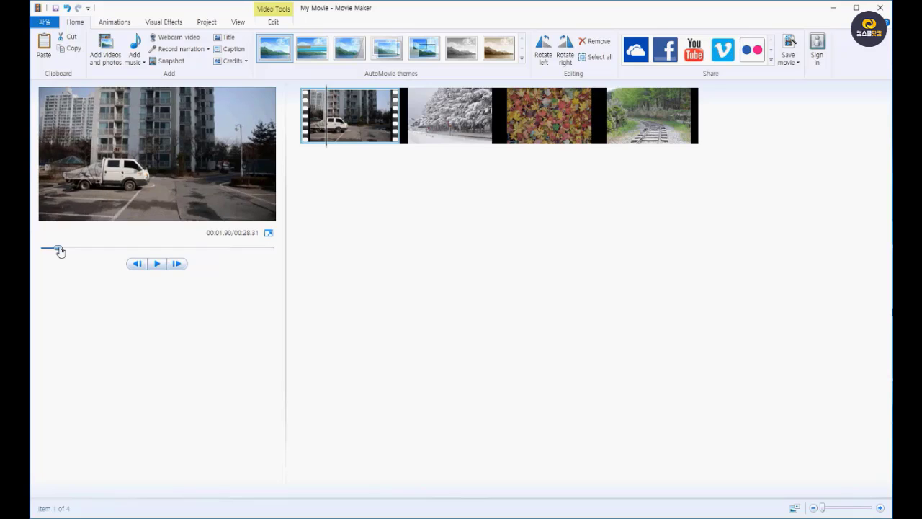
left_click(61, 250)
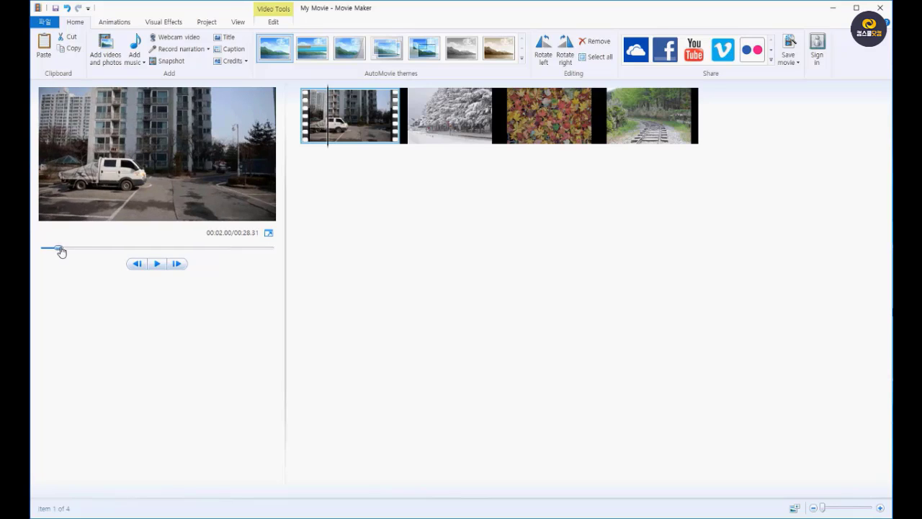
left_click(61, 250)
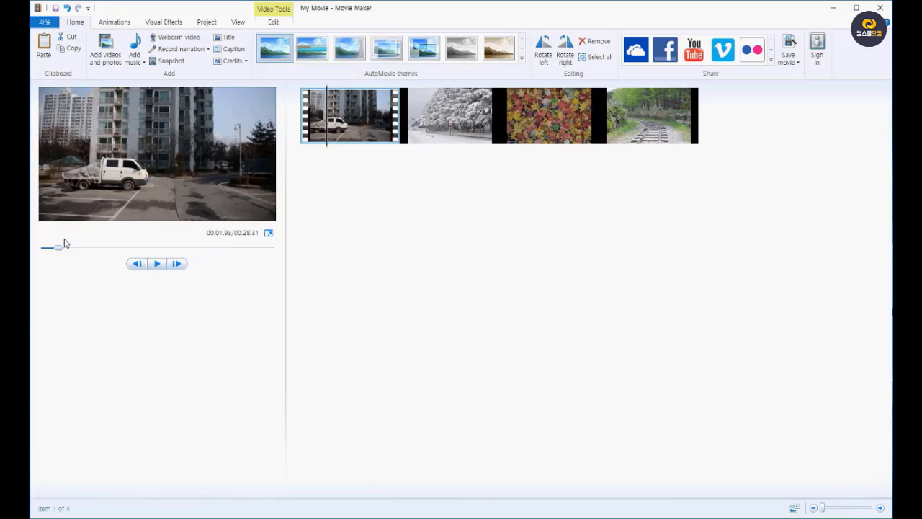
left_click(63, 245)
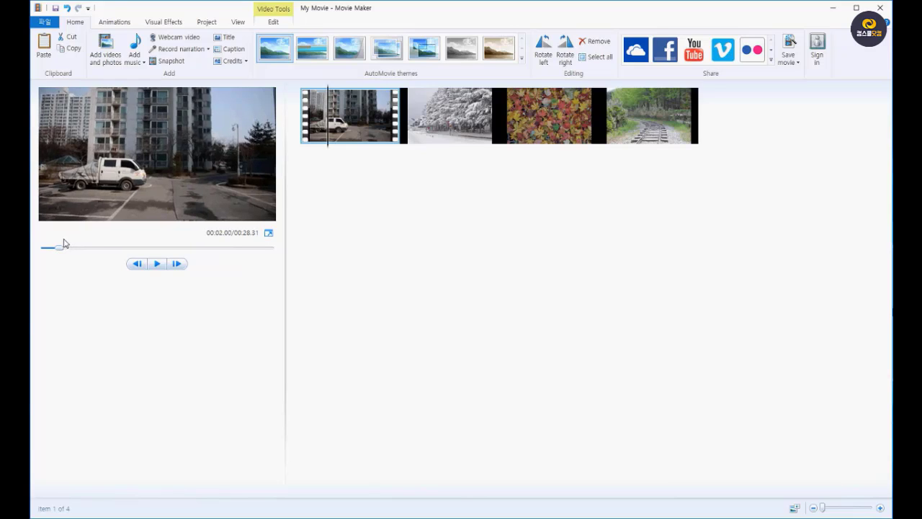
- Advance the playhead through the first clip in short increments, finishing frame by frame at 00:03.00
key("space")
key("space")
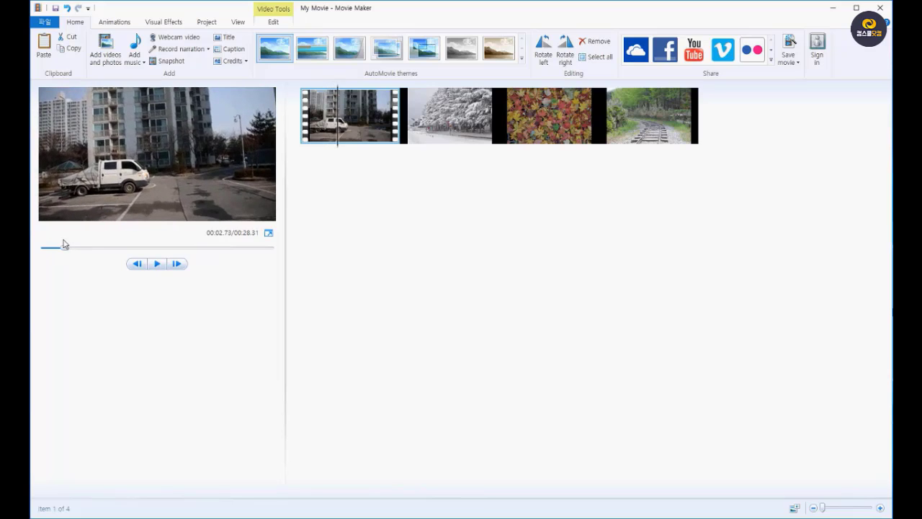
key("space")
key("space")
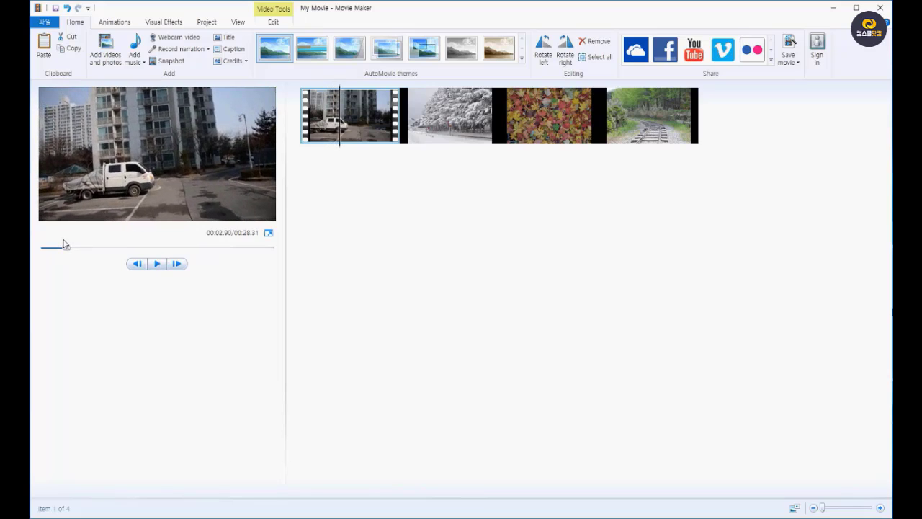
key("l")
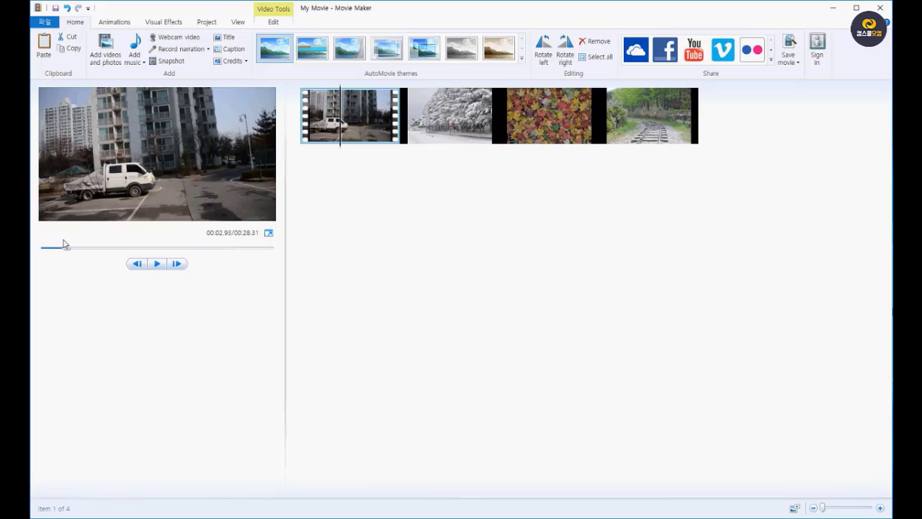
key("l")
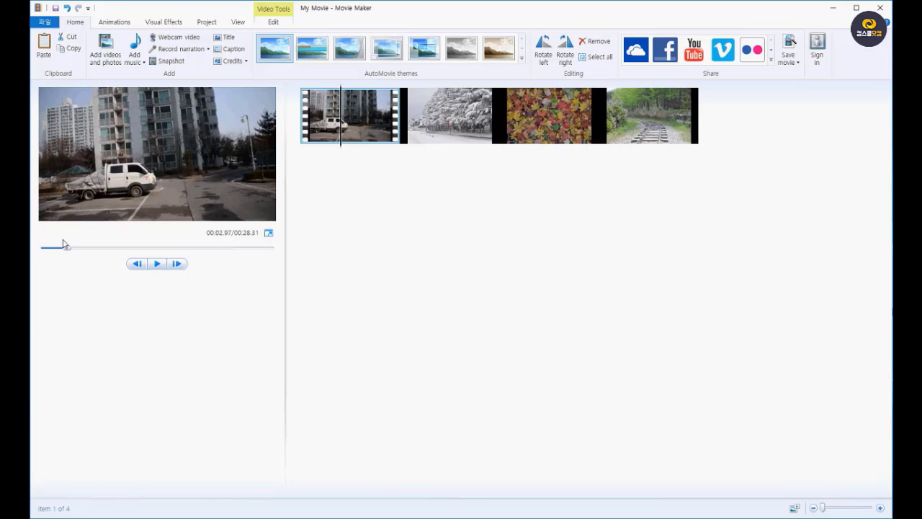
key("l")
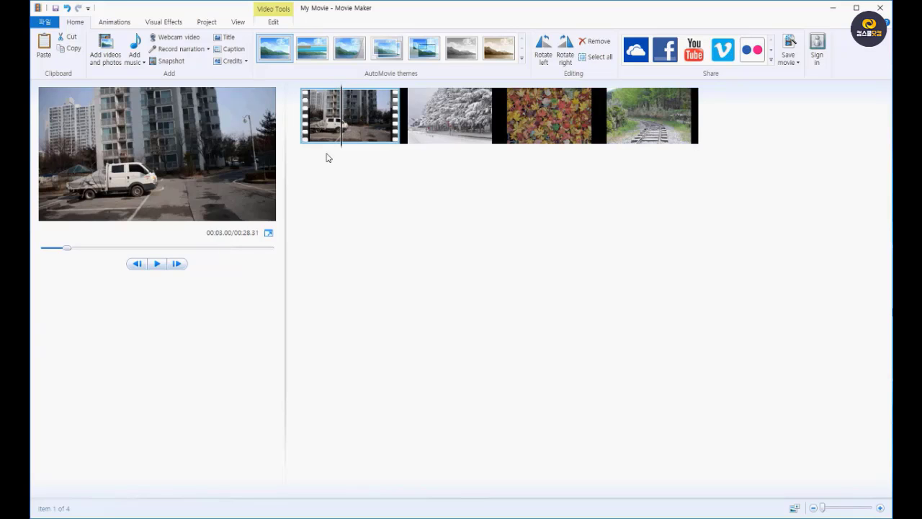
- Play the first clip from 00:03.00, move the playhead into the snow photo, and return it to 00:02.90 in the first clip
key("space")
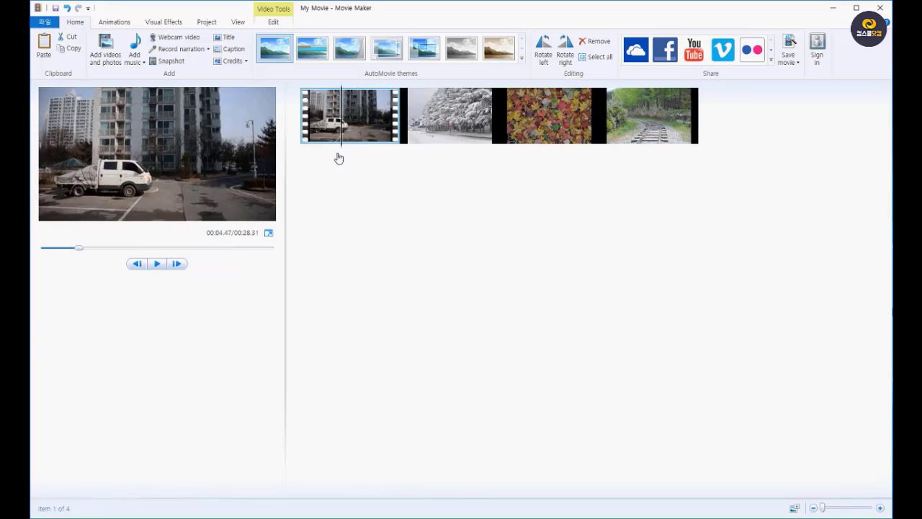
left_click(423, 178)
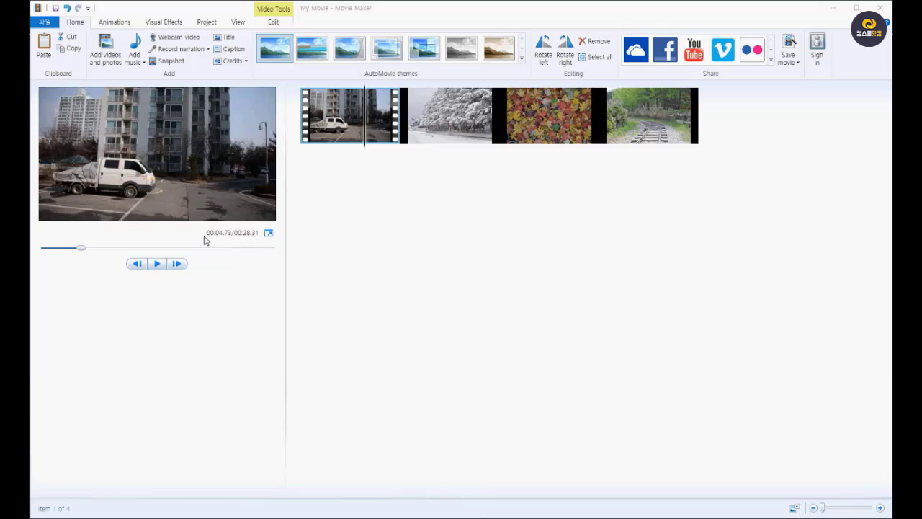
left_click(365, 144)
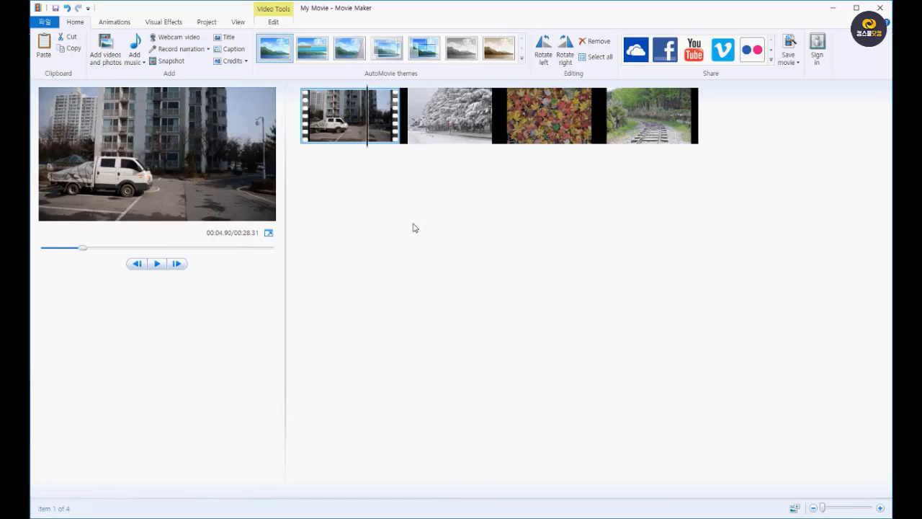
left_click(475, 159)
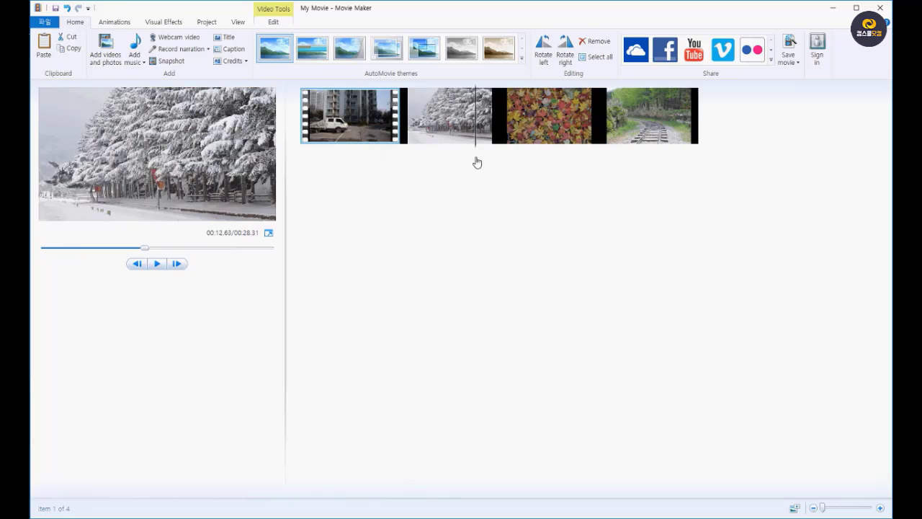
left_click(340, 159)
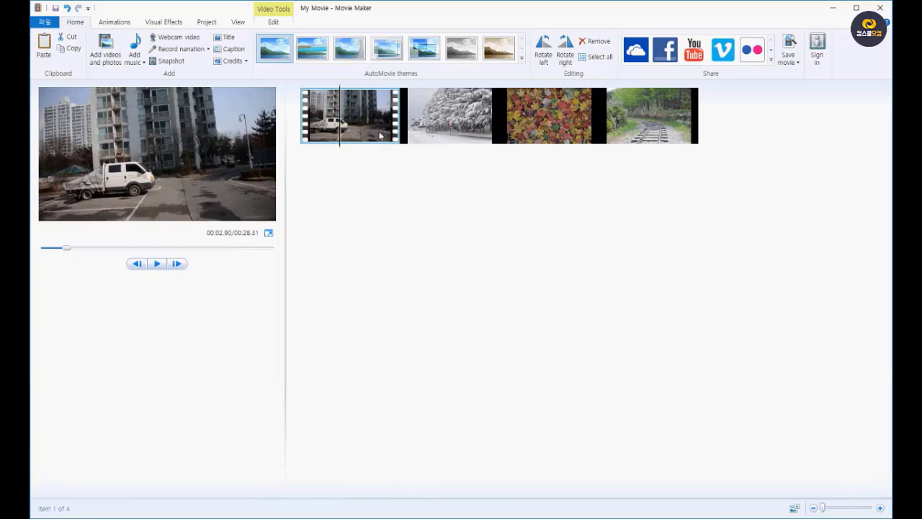
- Move the video clip DSC_4921.MOV one place at a time from the start to the end of the storyboard
mouse_move(445, 123)
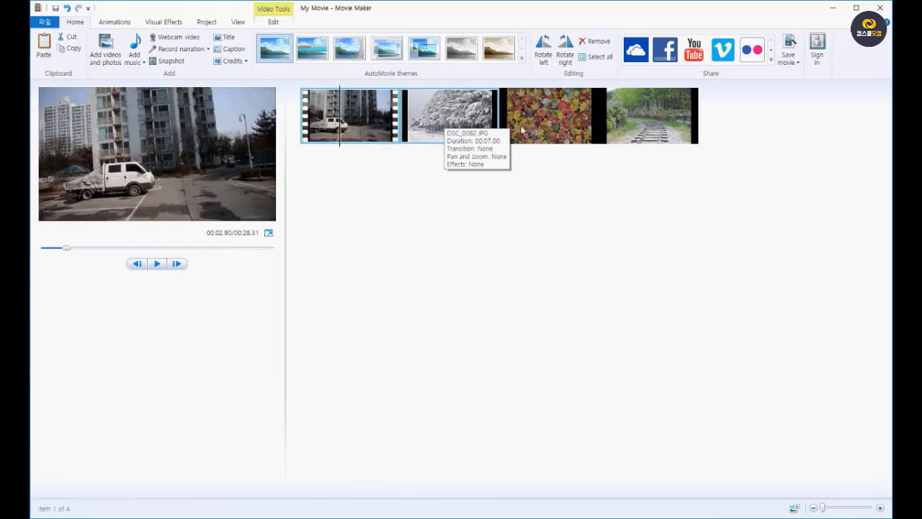
mouse_move(671, 122)
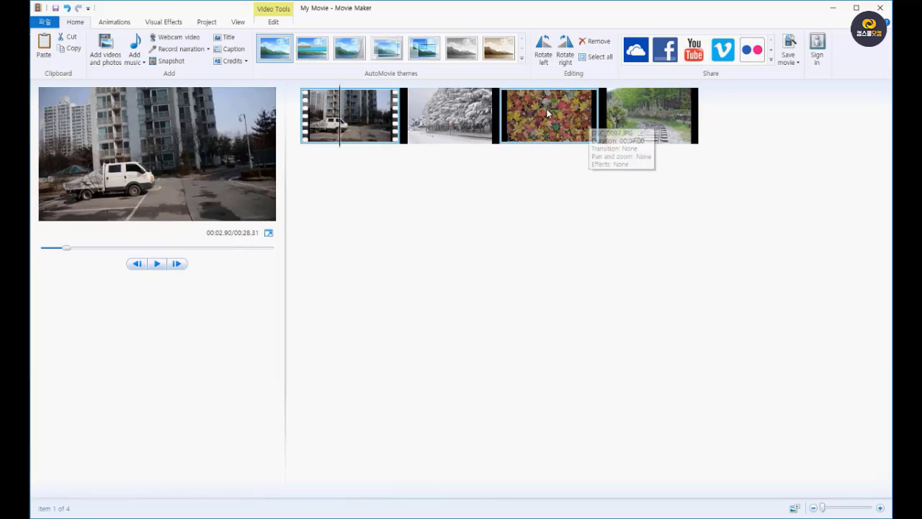
mouse_move(547, 113)
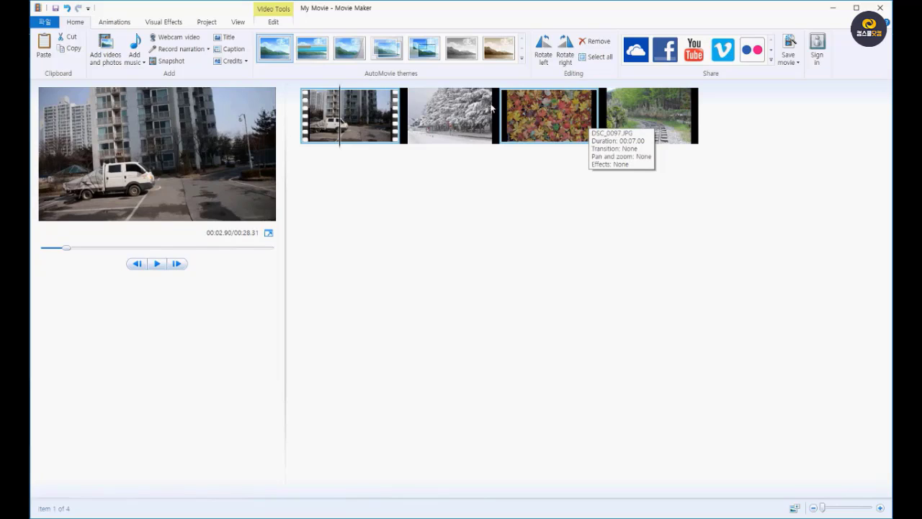
mouse_move(466, 108)
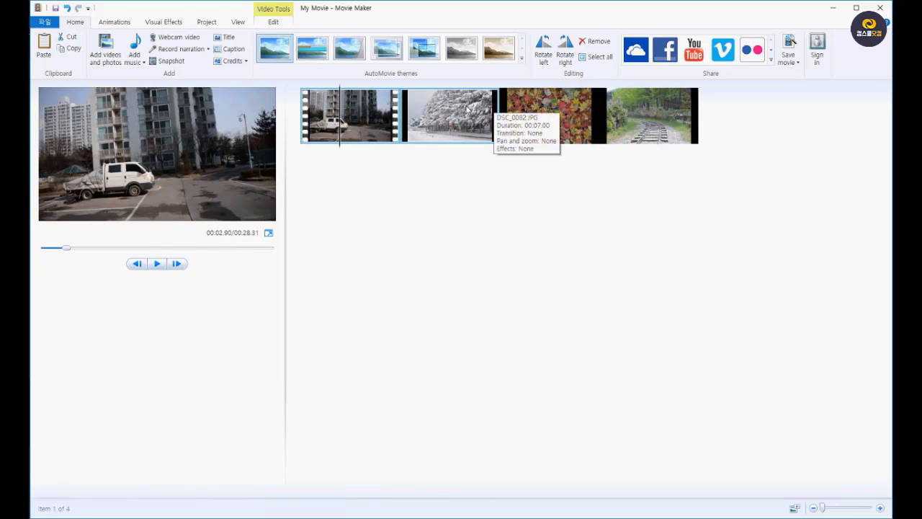
mouse_move(367, 109)
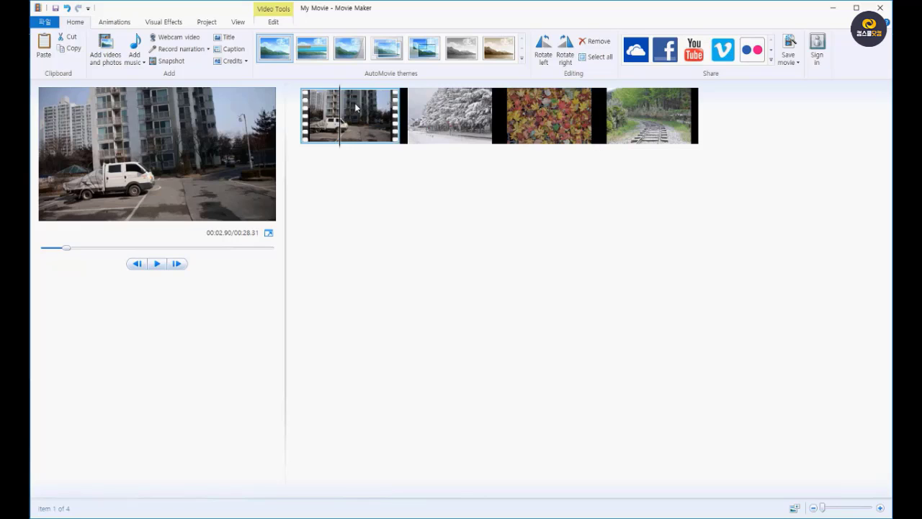
mouse_move(355, 107)
left_mouse_down()
mouse_move(403, 192)
mouse_move(494, 260)
mouse_move(494, 384)
mouse_move(574, 282)
mouse_move(587, 282)
mouse_move(468, 238)
mouse_move(557, 370)
mouse_move(599, 346)
mouse_move(576, 313)
mouse_move(499, 284)
mouse_move(498, 242)
mouse_move(482, 225)
mouse_move(421, 219)
mouse_move(491, 214)
mouse_move(592, 236)
mouse_move(422, 235)
mouse_move(525, 240)
mouse_move(512, 247)
mouse_move(492, 189)
left_mouse_up()
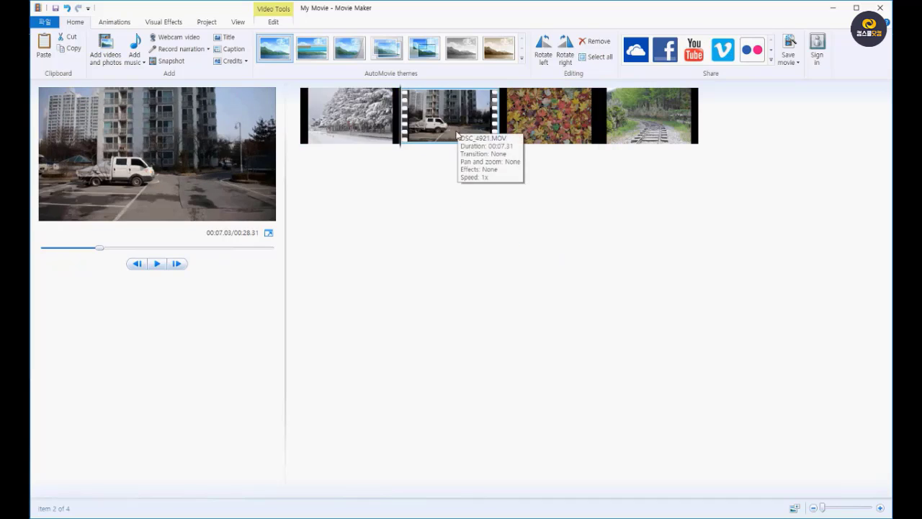
left_click_drag(451, 123, 605, 226)
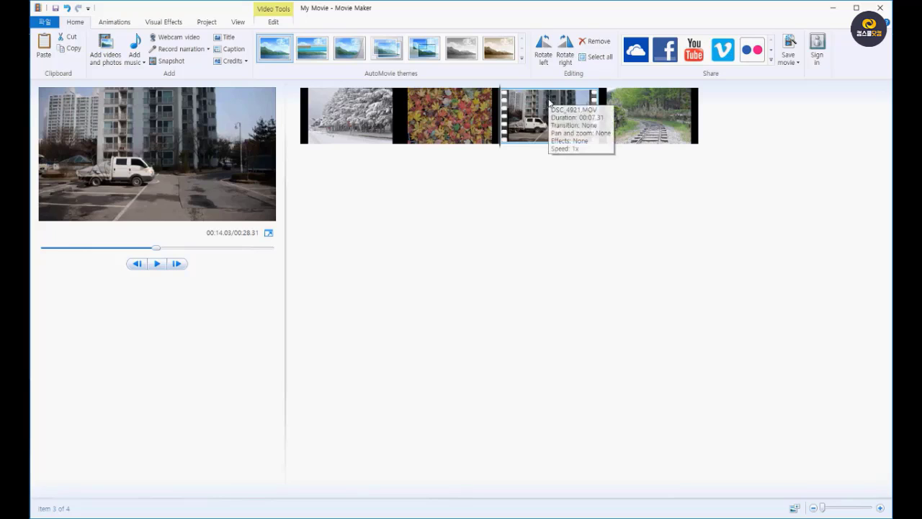
left_click_drag(549, 100, 706, 202)
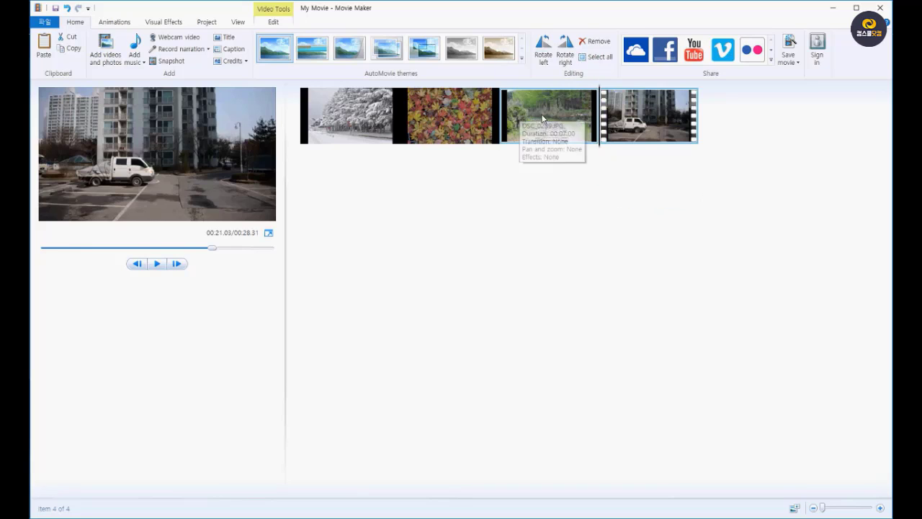
- Put the railway track photo first and the autumn leaves photo second on the storyboard, and select the video clip
left_click_drag(545, 111, 303, 220)
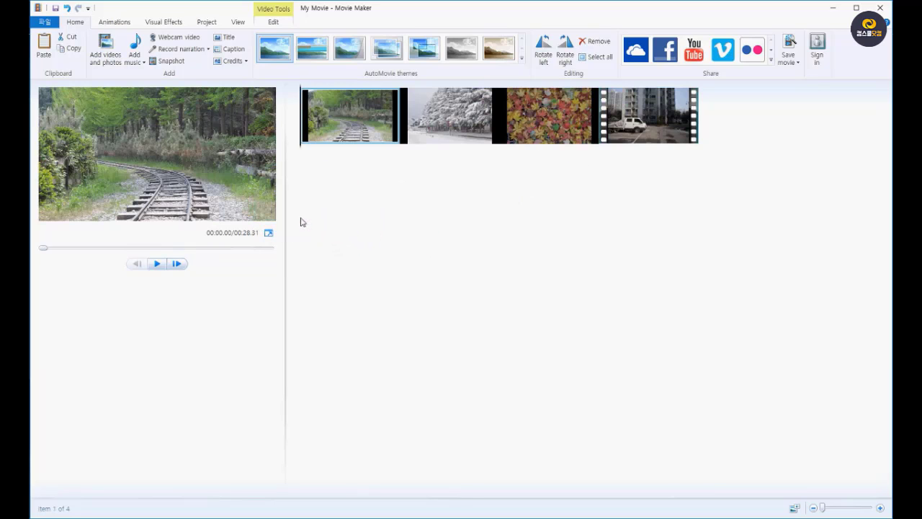
left_click(576, 119)
left_click_drag(577, 119, 416, 221)
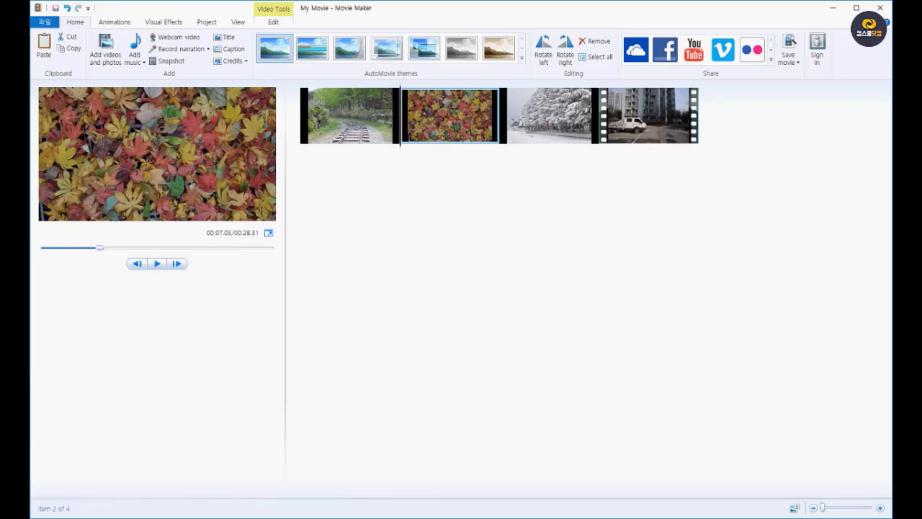
left_click(649, 115)
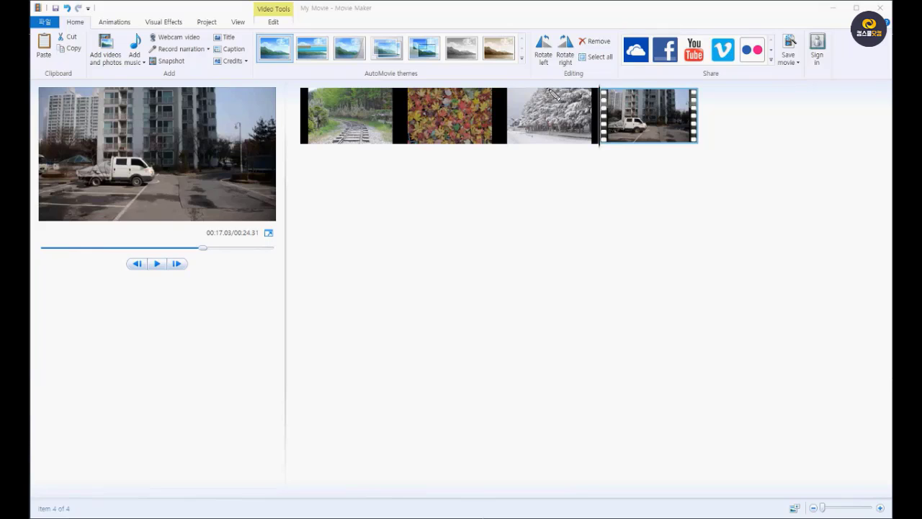
left_click_drag(549, 88, 546, 150)
mouse_move(550, 89)
left_mouse_down()
mouse_move(556, 126)
mouse_move(578, 163)
left_mouse_up()
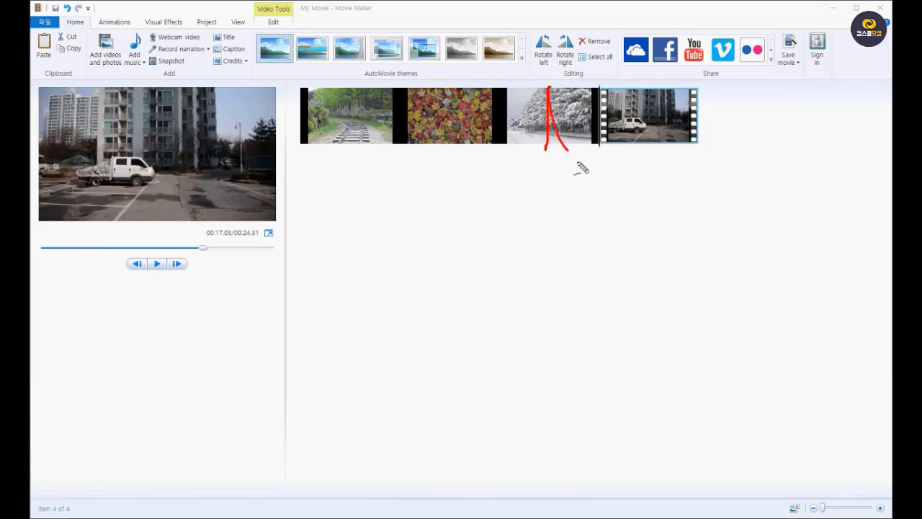
mouse_move(462, 133)
left_mouse_down()
mouse_move(516, 193)
mouse_move(547, 151)
mouse_move(531, 158)
mouse_move(554, 154)
mouse_move(539, 158)
mouse_move(524, 145)
mouse_move(541, 148)
left_mouse_up()
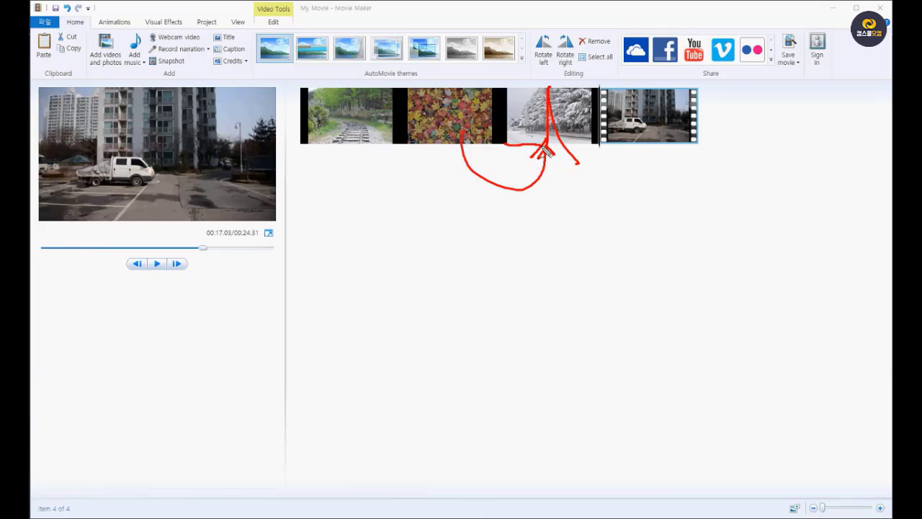
mouse_move(469, 161)
left_mouse_down()
mouse_move(413, 128)
mouse_move(487, 130)
mouse_move(476, 153)
mouse_move(515, 181)
mouse_move(547, 156)
mouse_move(558, 164)
mouse_move(578, 141)
left_mouse_up()
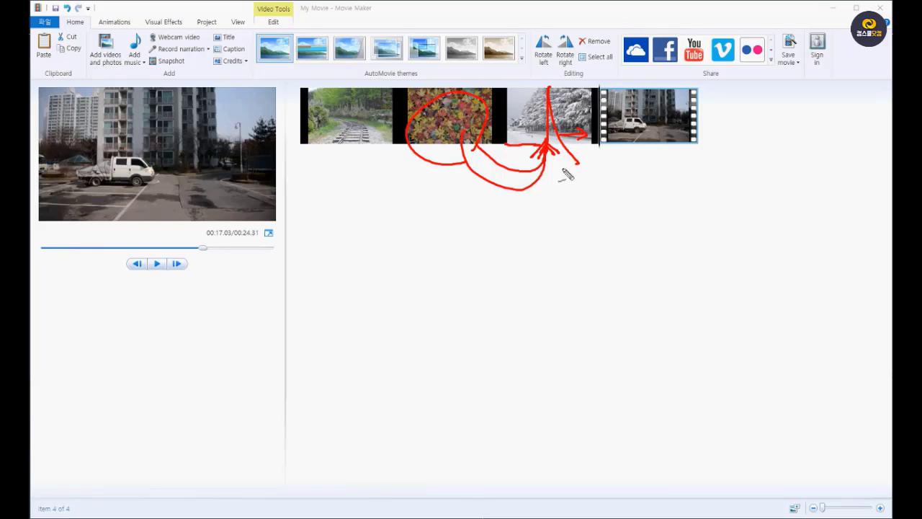
key("Escape")
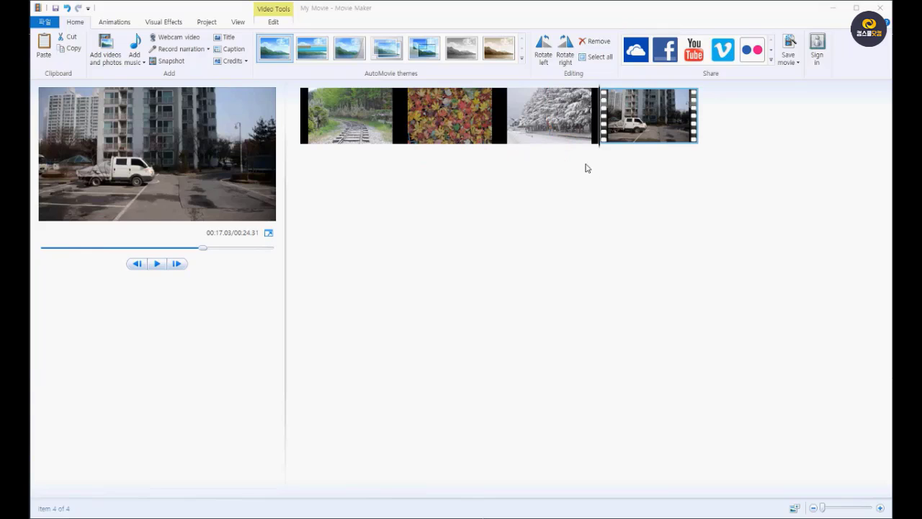
- Show the clip editing options, select the snow photo and place the playhead inside it at 00:15.47
left_click(581, 106)
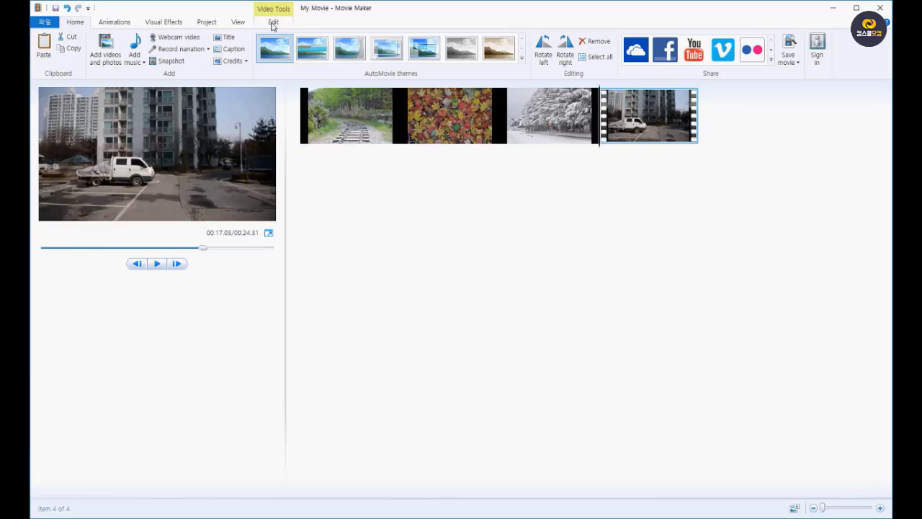
left_click(273, 22)
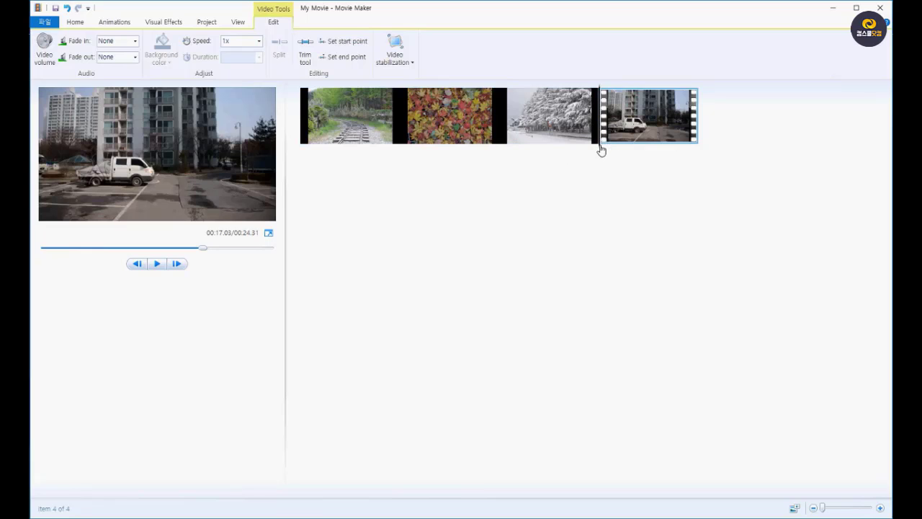
left_click_drag(602, 150, 557, 161)
left_click(523, 121)
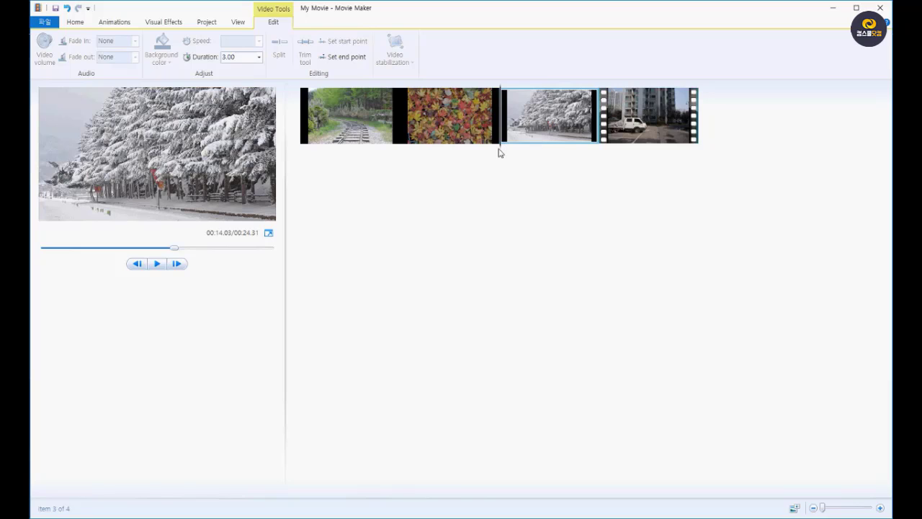
left_click_drag(502, 152, 547, 160)
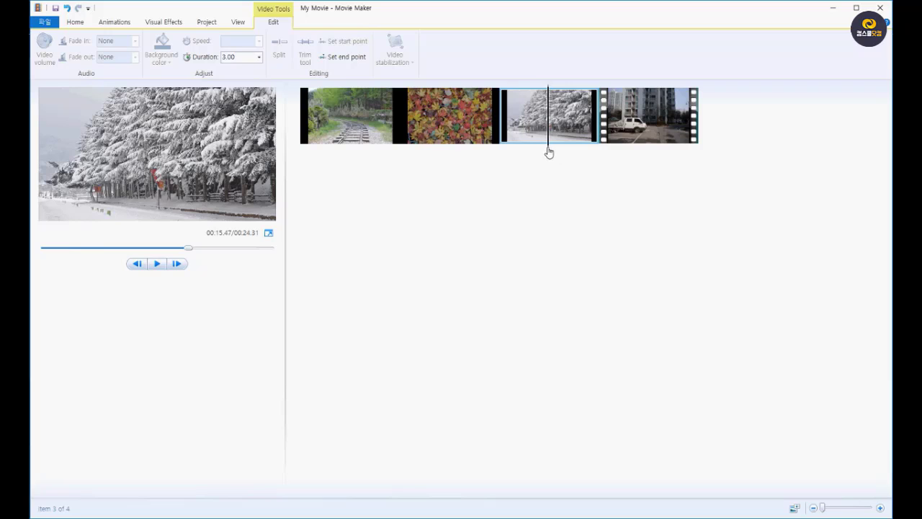
- Alternate the playhead between the video clip and the snow photo to compare Split availability, finishing at 00:20.60 with the video clip selected
left_click(646, 173)
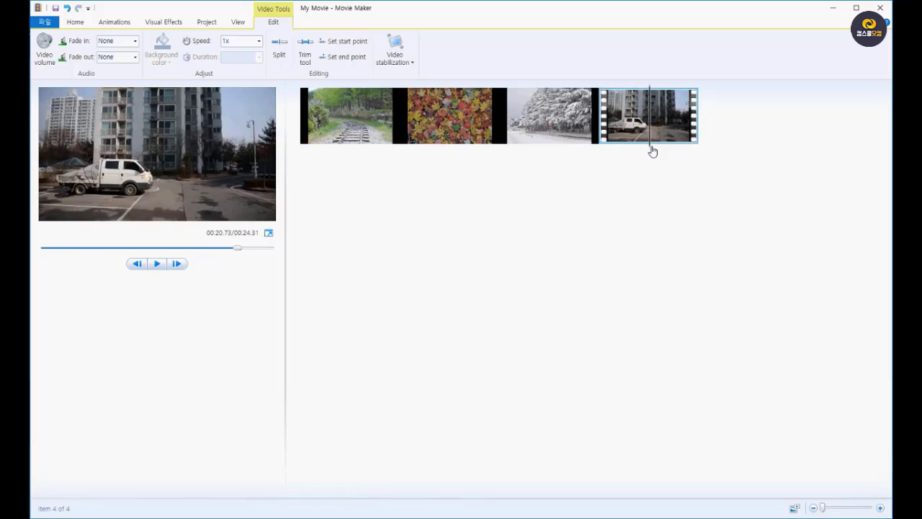
left_click(554, 176)
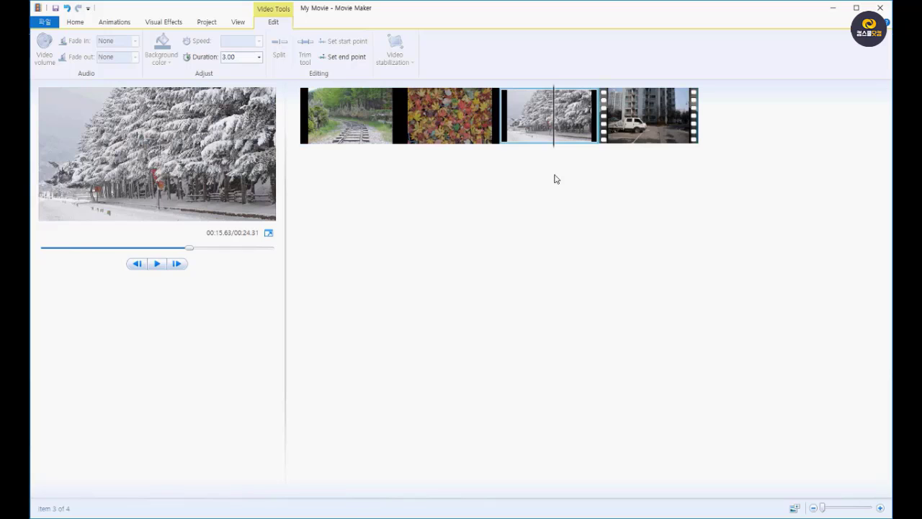
left_click_drag(660, 163, 649, 167)
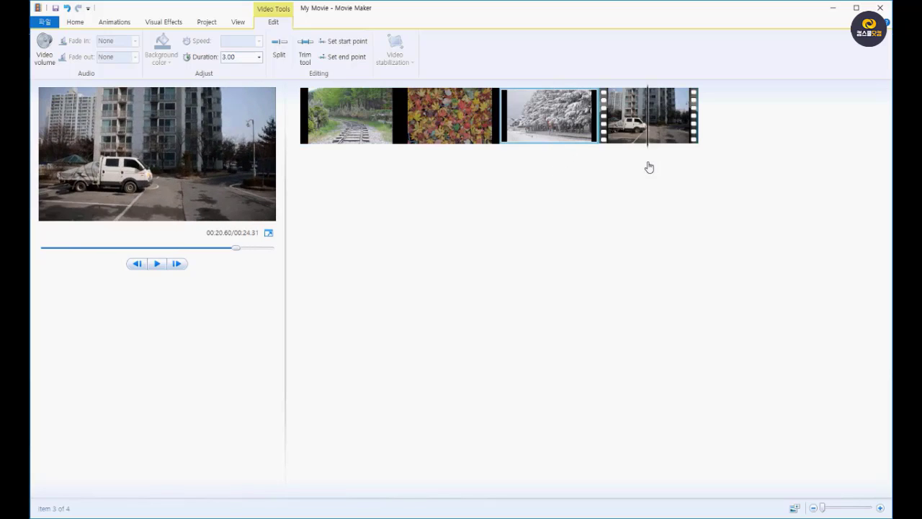
left_click(649, 167)
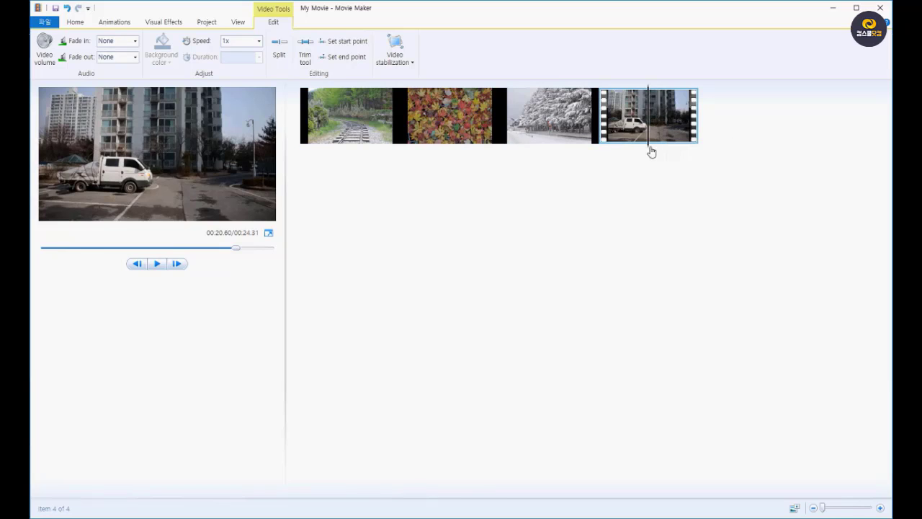
- Examine the Duration setting of the snow, railway track and autumn leaves photos, finishing with the railway track photo selected
left_click(553, 141)
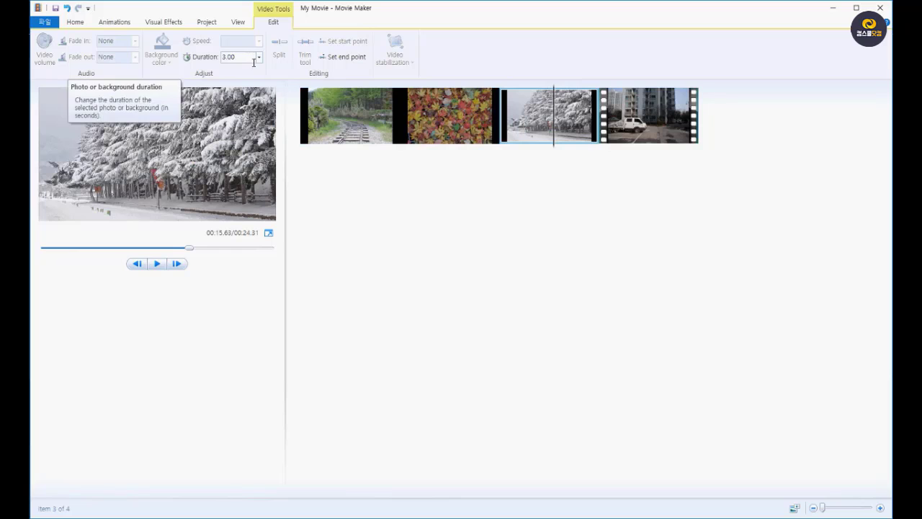
left_click(368, 113)
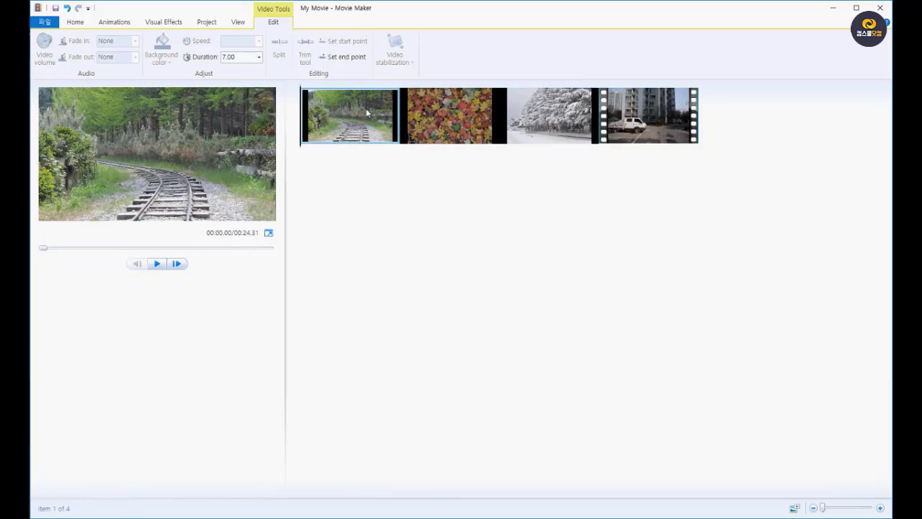
left_click(458, 123)
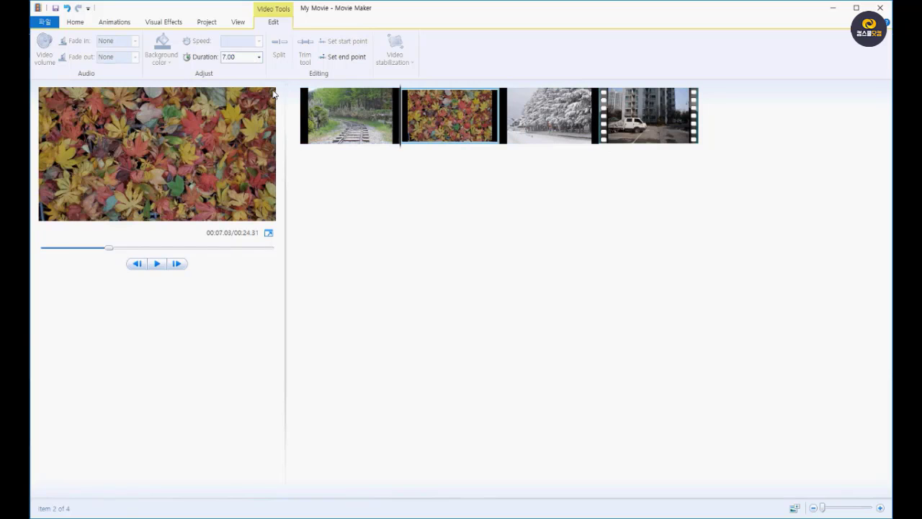
left_click(236, 58)
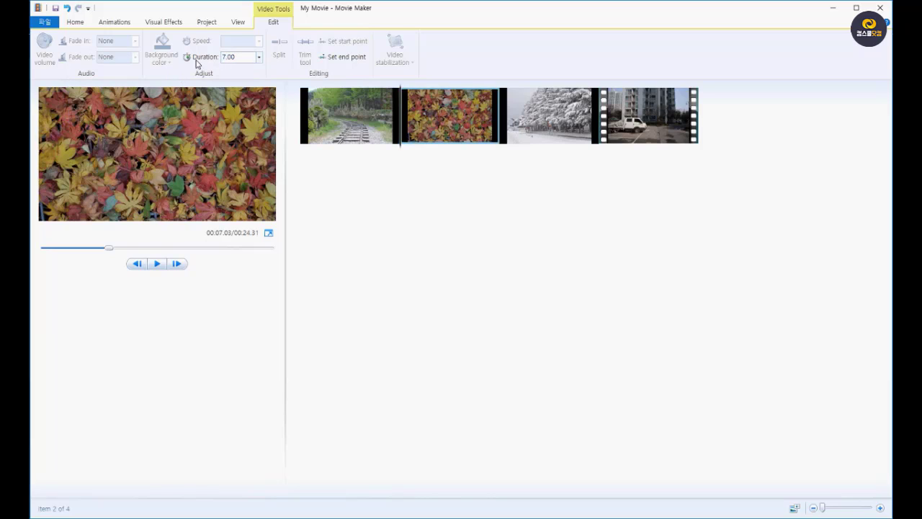
left_click(329, 127)
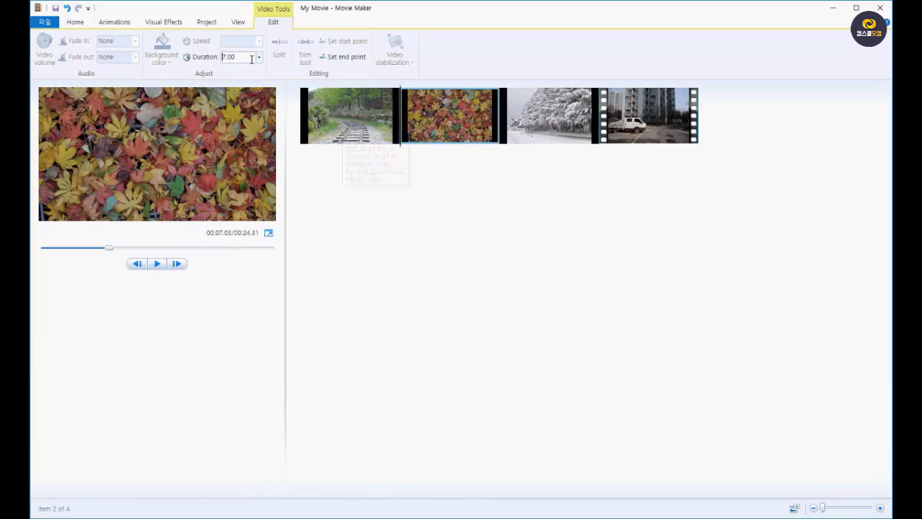
left_click(361, 113)
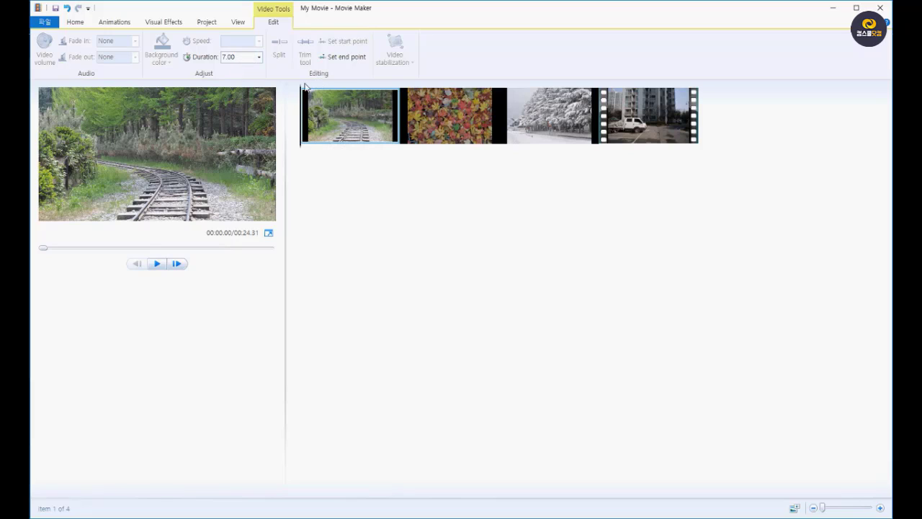
left_click_drag(303, 89, 284, 93)
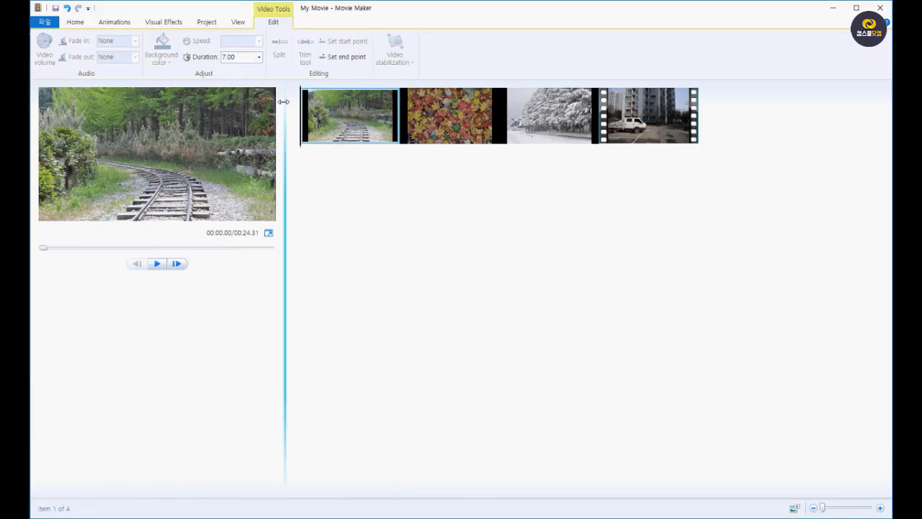
- Preview the railway track photo from its start, alternately playing and pausing, and stop at 00:05.50
key("space")
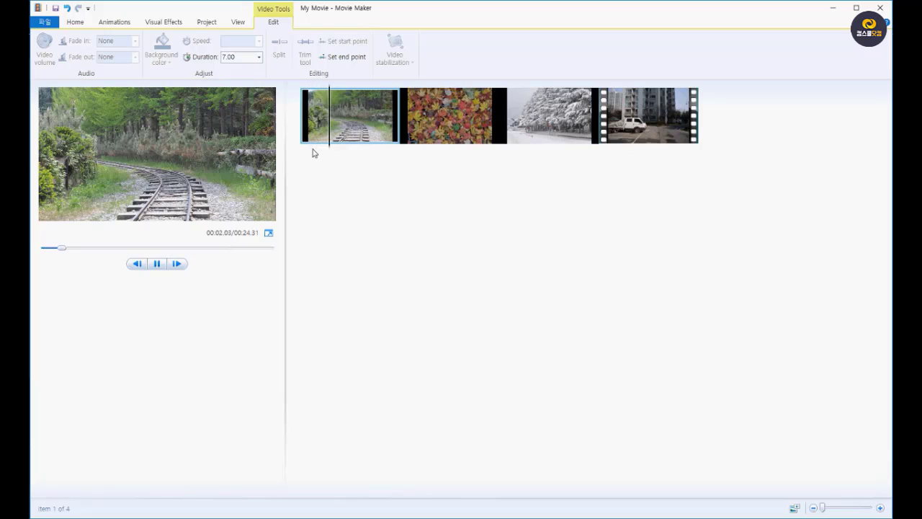
key("space")
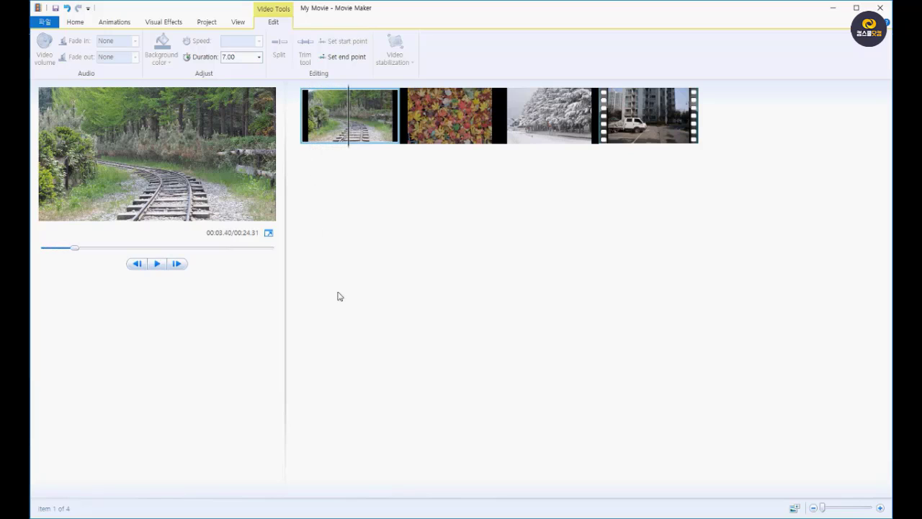
left_click(156, 263)
left_click(156, 264)
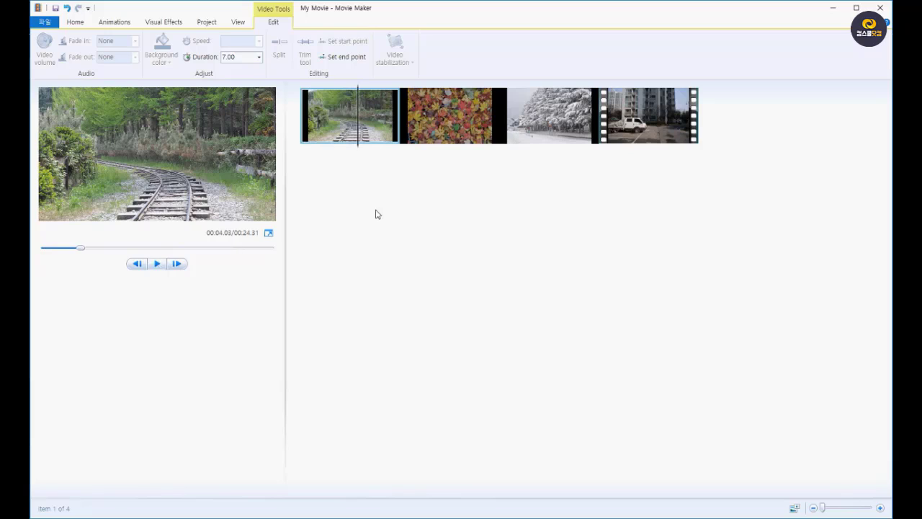
key("space")
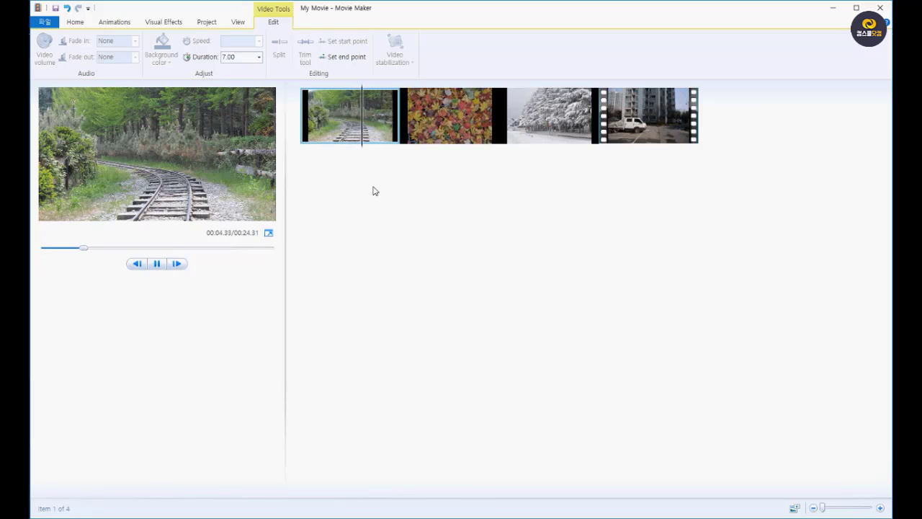
key("space")
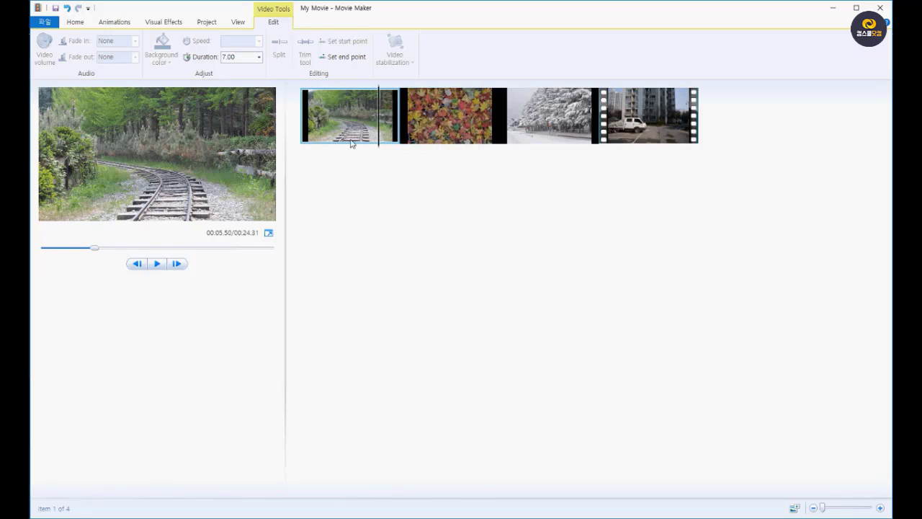
- Return the playhead to the start of the railway track photo and preview it again, stopping at 00:06.03
left_click_drag(380, 150, 301, 161)
key("space")
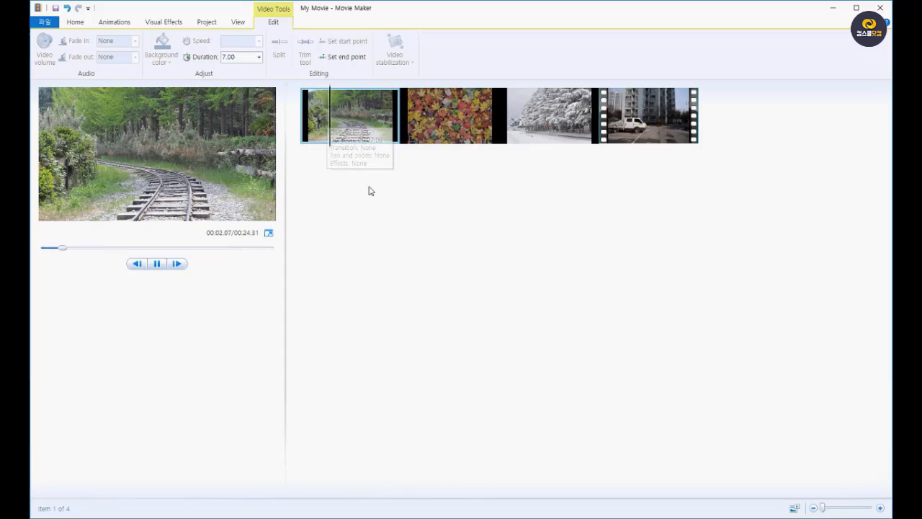
key("space")
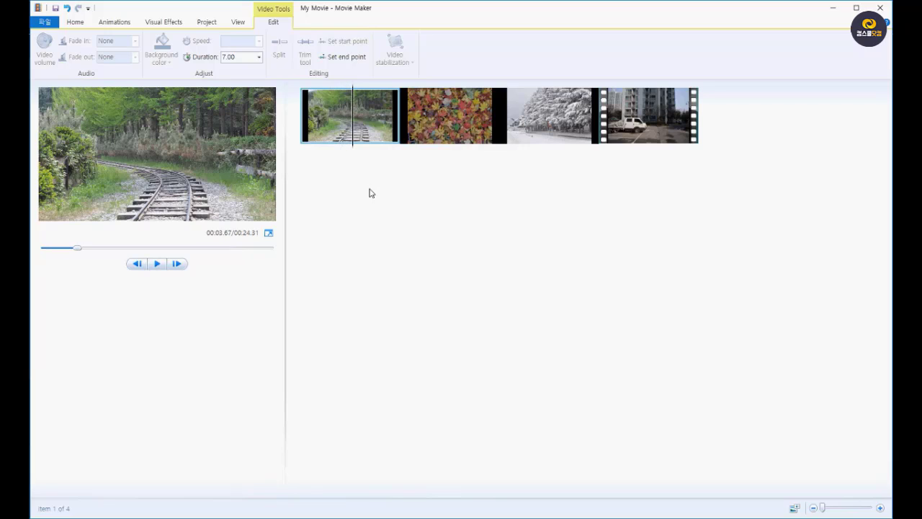
key("space")
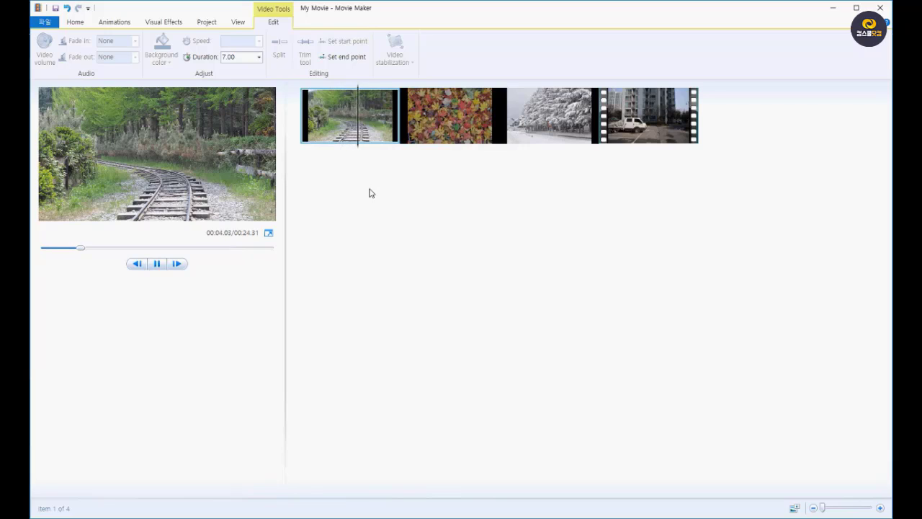
key("space")
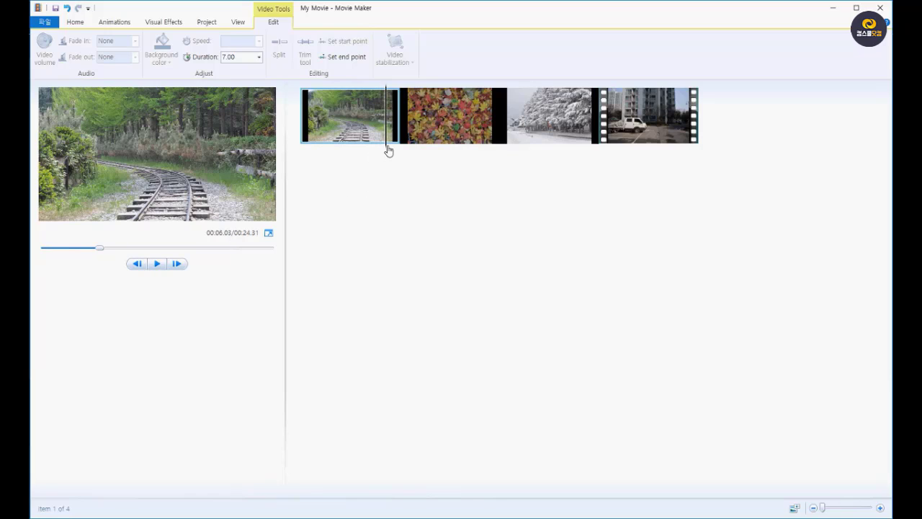
- Preview the railway track photo from 00:04.33, check the playhead within the snow photo, and reselect the railway track photo at its start
left_click_drag(387, 149, 363, 158)
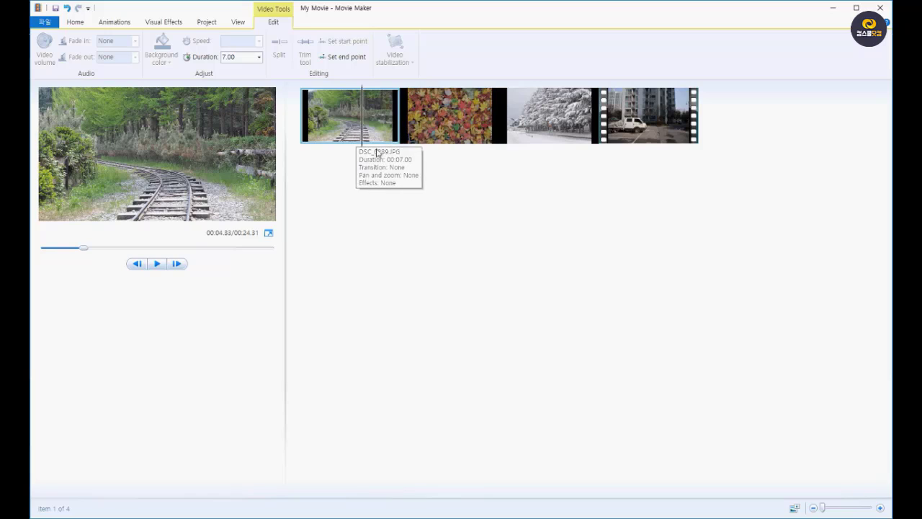
key("space")
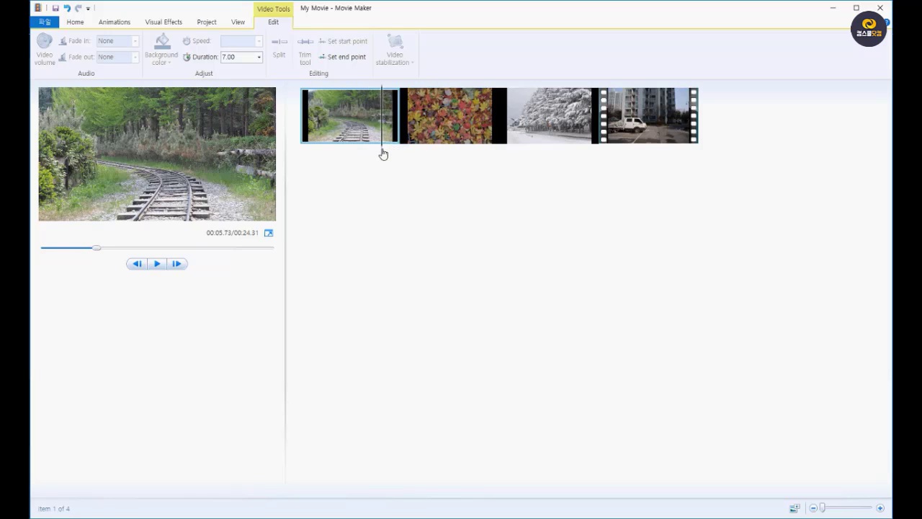
key("space")
left_click(537, 167)
key("space")
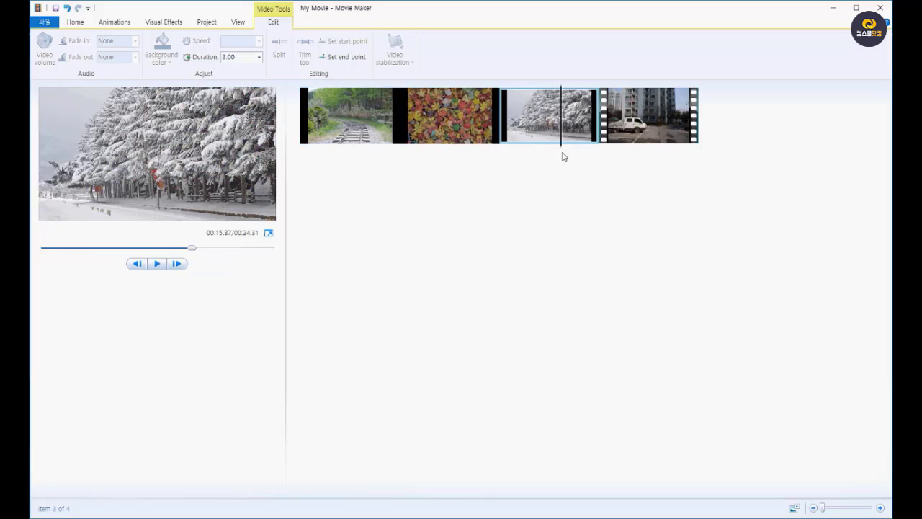
left_click(483, 152)
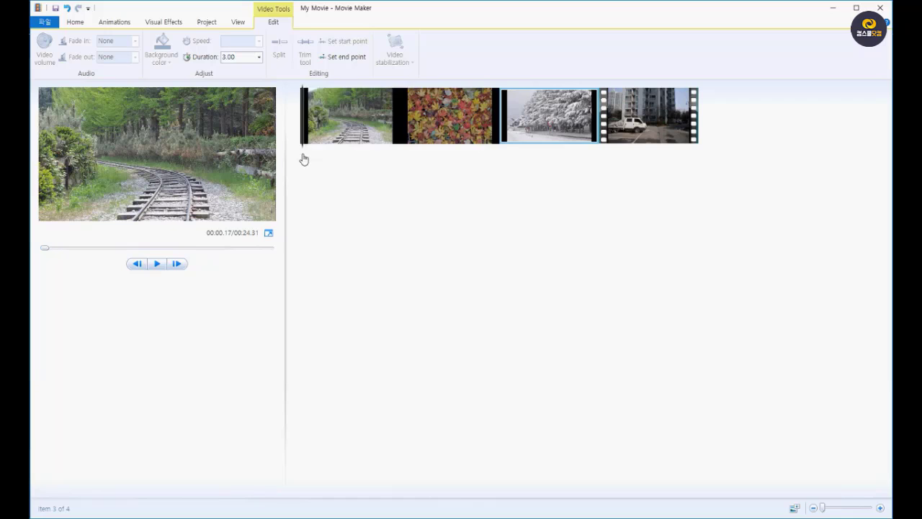
left_click(338, 119)
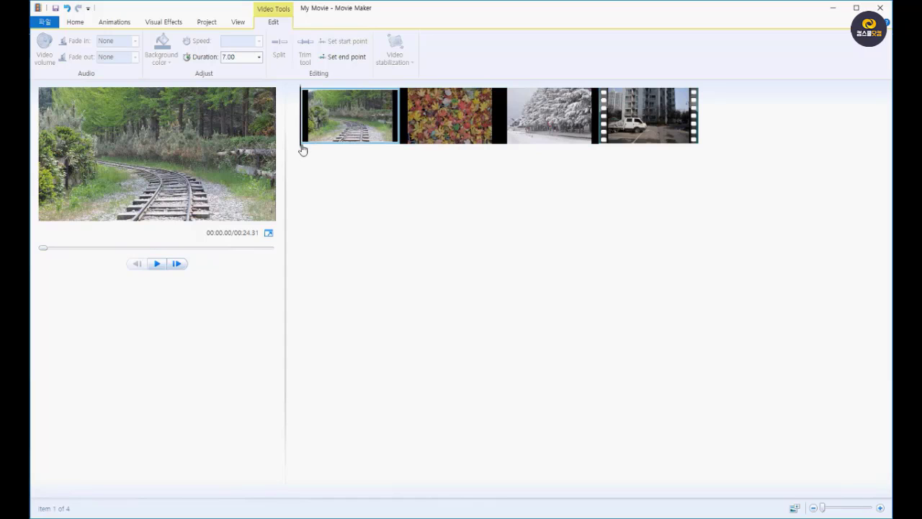
- Scrub the playhead through the railway track photo, place it at 00:03.47 and highlight the photo's Duration value
left_click(354, 160)
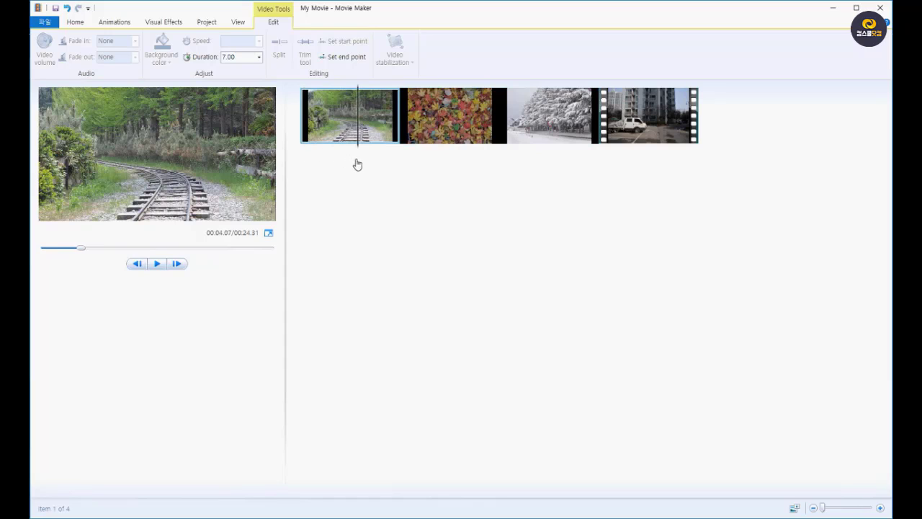
left_click(303, 170)
left_click_drag(303, 170, 301, 174)
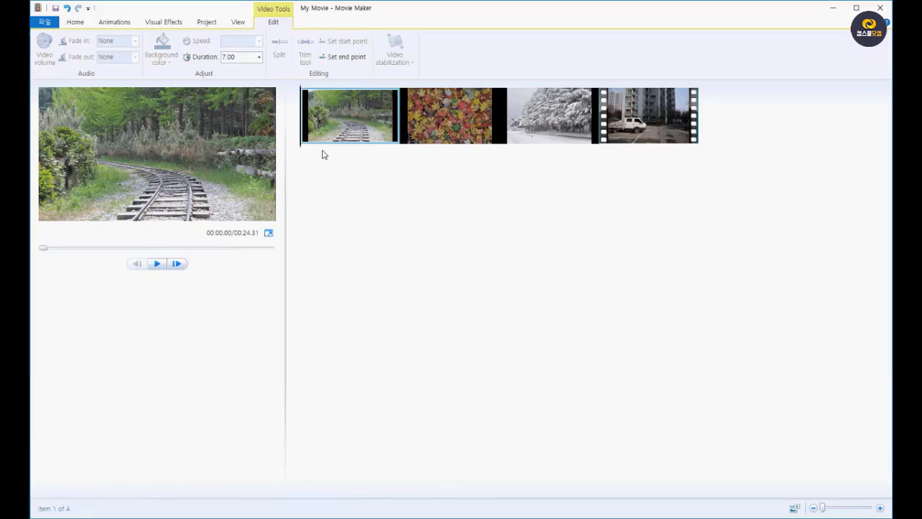
left_click_drag(300, 148, 350, 159)
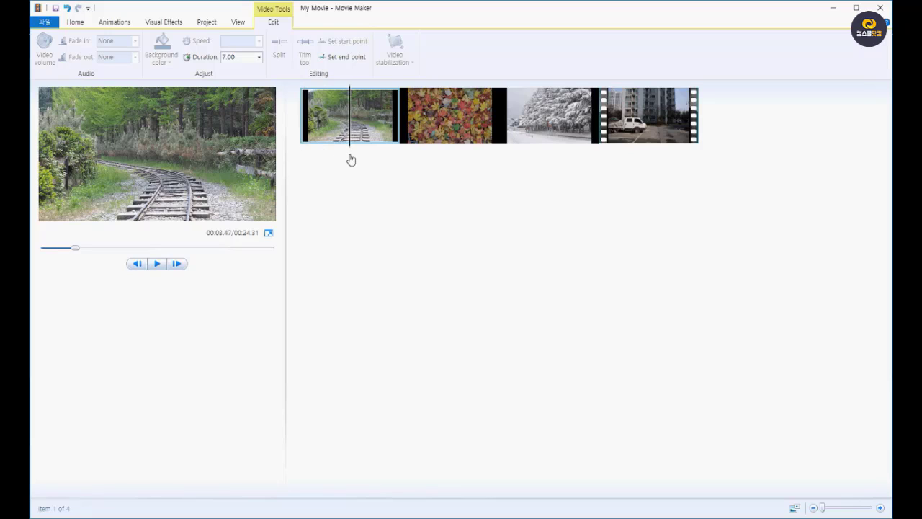
left_click(250, 59)
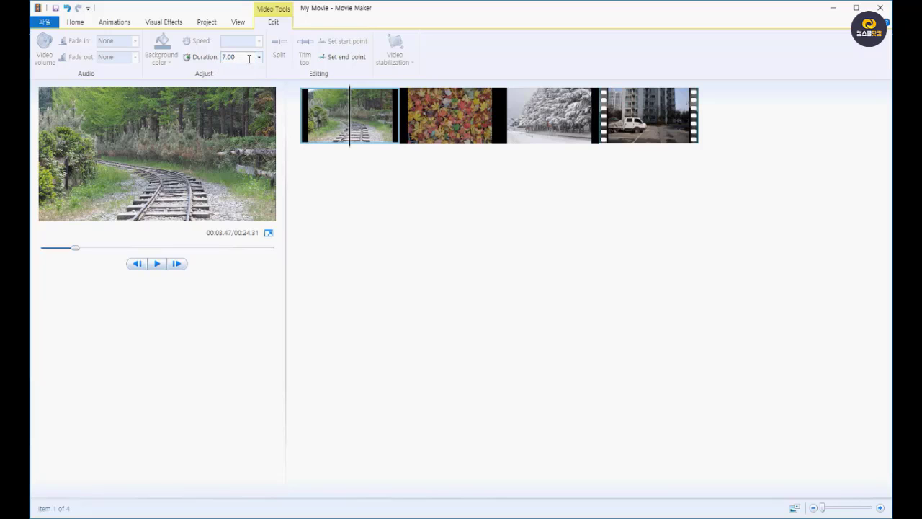
left_click_drag(249, 59, 219, 52)
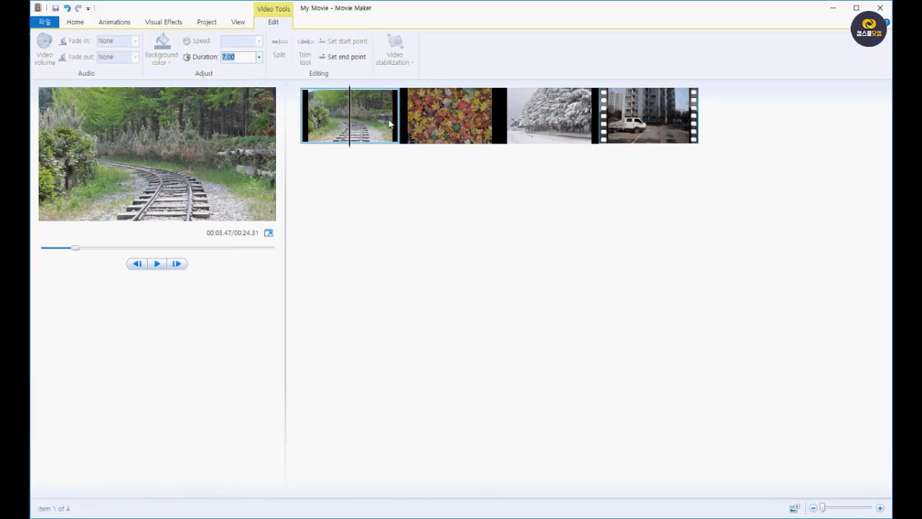
left_click(352, 150)
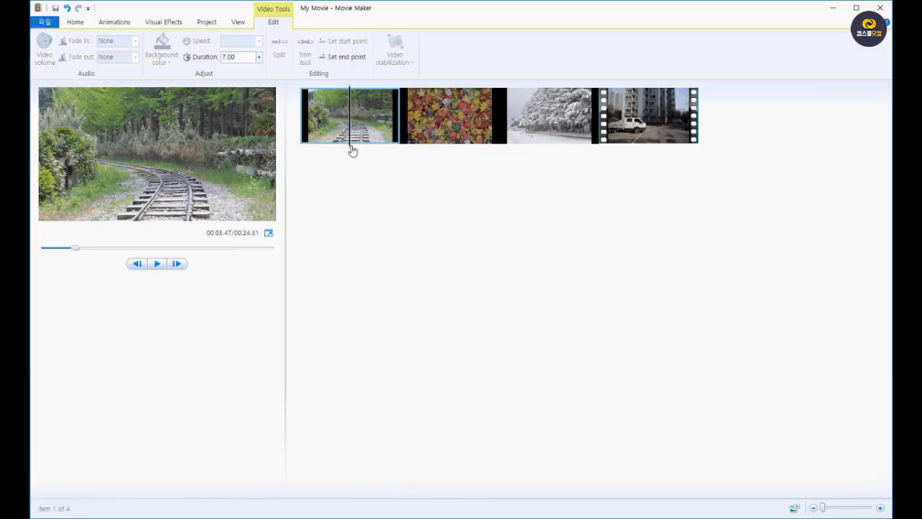
- Move the playhead between the railway track, autumn leaves and snow photos to compare their Duration settings, finishing in the snow photo
left_click_drag(352, 149, 429, 189)
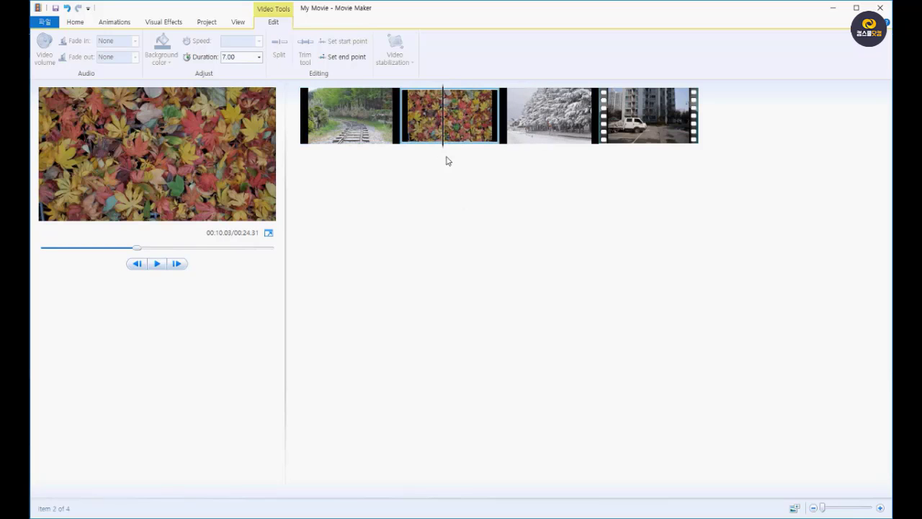
left_click(537, 168)
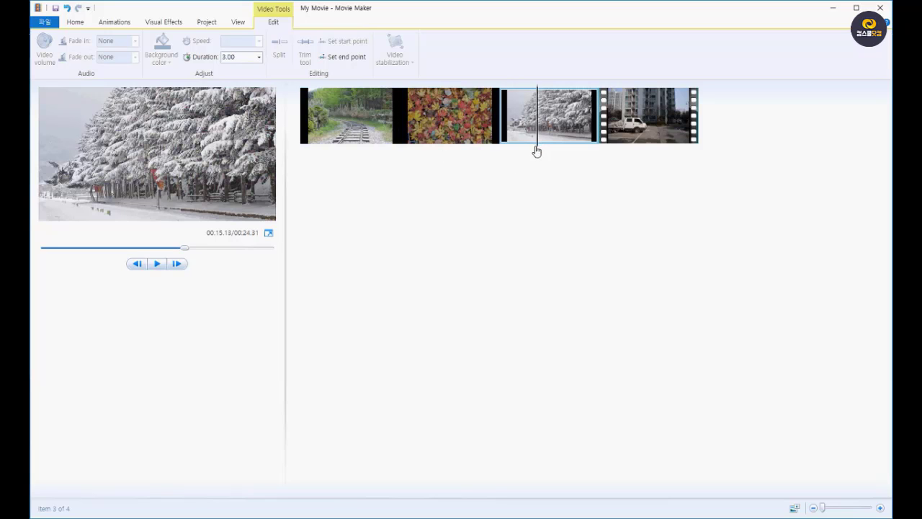
left_click(464, 147)
left_click(477, 125)
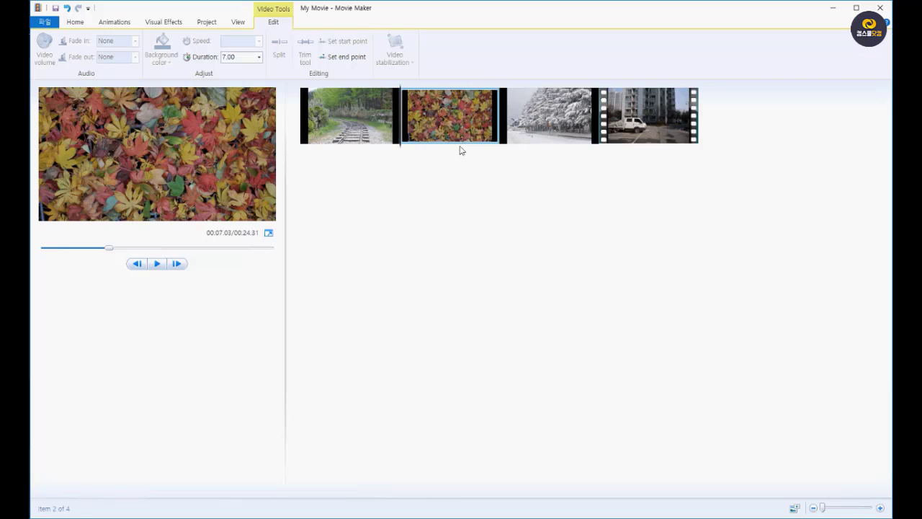
left_click_drag(402, 151, 349, 157)
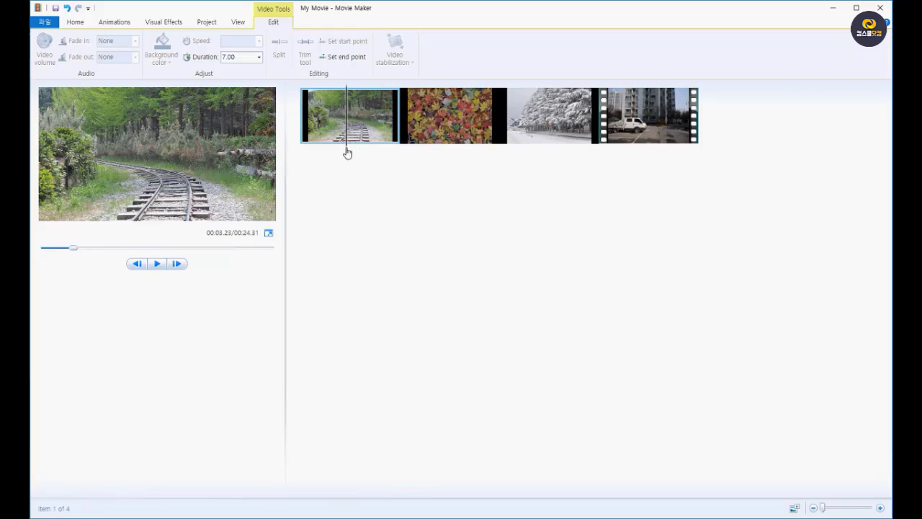
left_click_drag(347, 153, 541, 181)
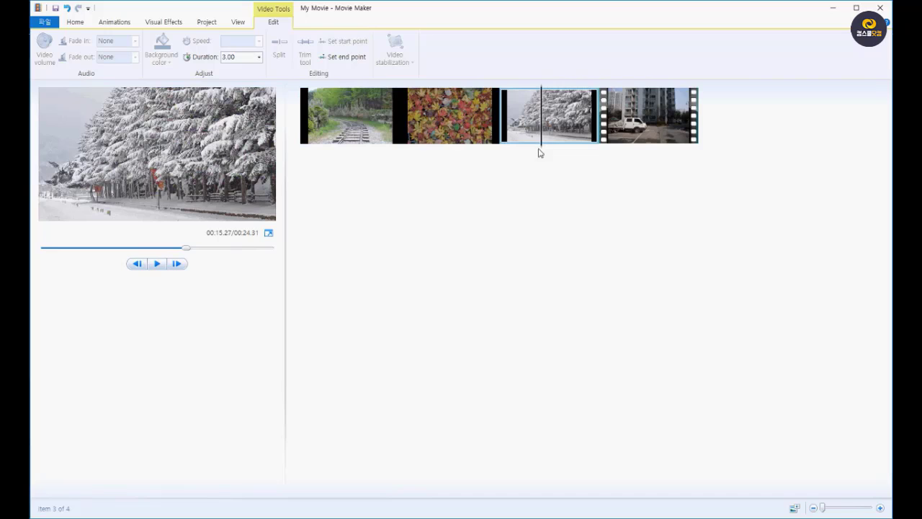
- Place the playhead at 00:15.67 inside the snow photo and set the photo's duration to 2.00 seconds
left_click_drag(542, 151, 554, 151)
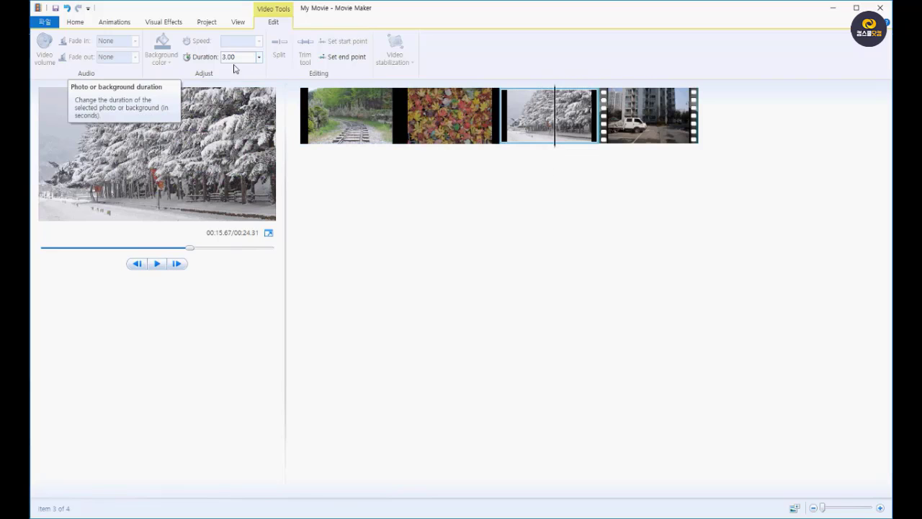
left_click(260, 58)
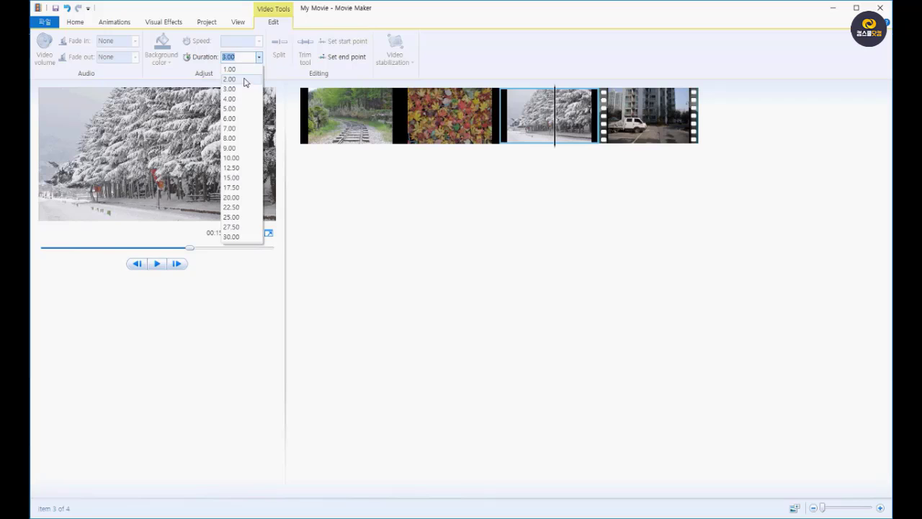
left_click(244, 79)
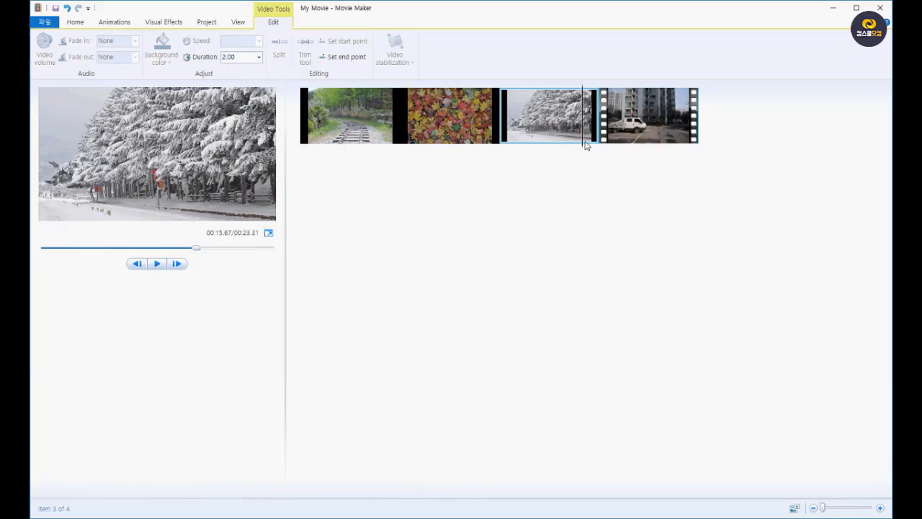
- Scrub the playhead across the snow photo and its boundary with the autumn leaves photo, finishing at the snow photo's end at 00:16.00
left_click_drag(584, 149, 502, 163)
key("j")
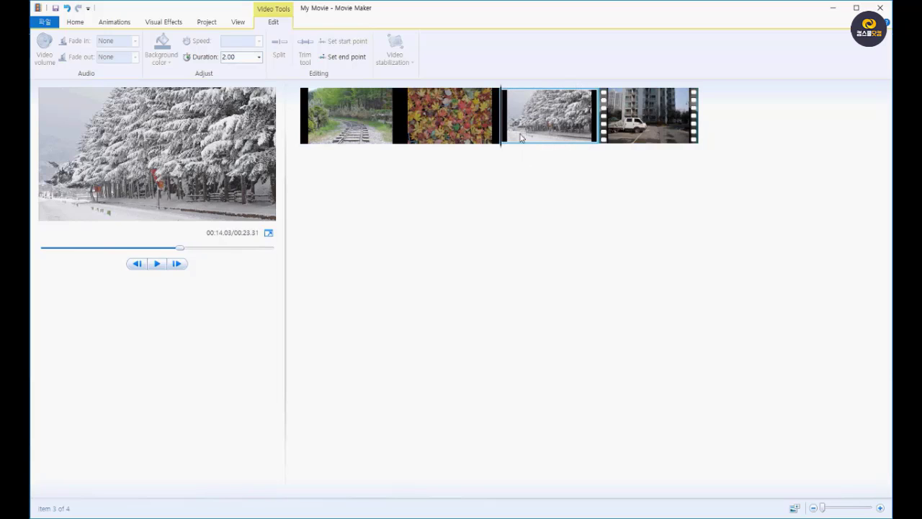
left_click_drag(502, 150, 545, 210)
key("alt")
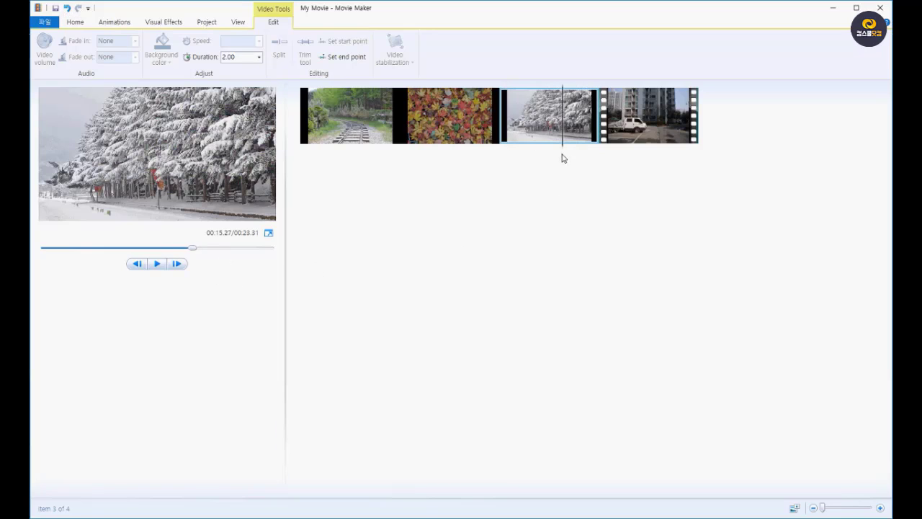
left_click_drag(563, 152, 498, 192)
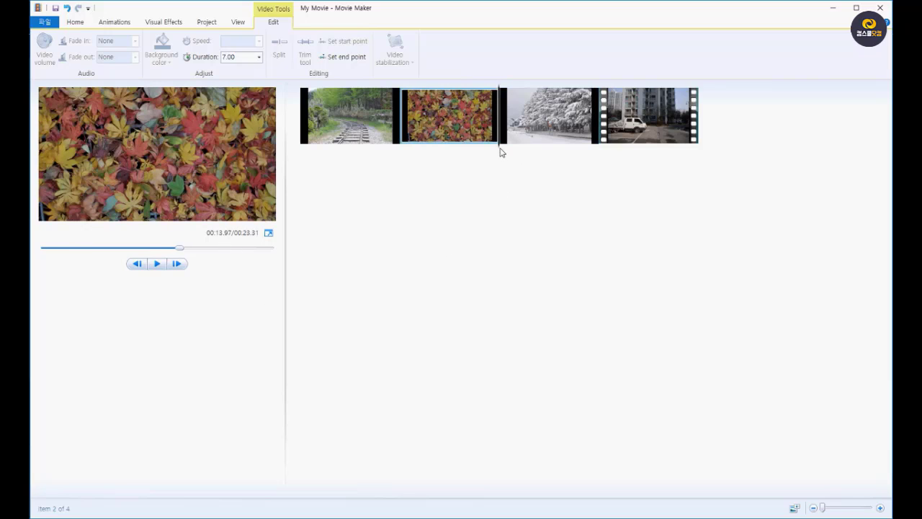
left_click_drag(502, 150, 502, 204)
left_click(555, 135)
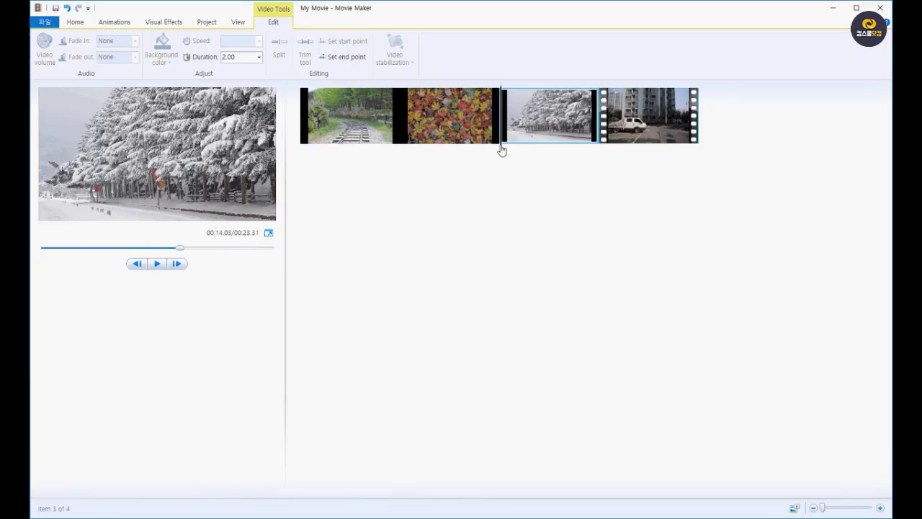
left_click_drag(502, 150, 599, 149)
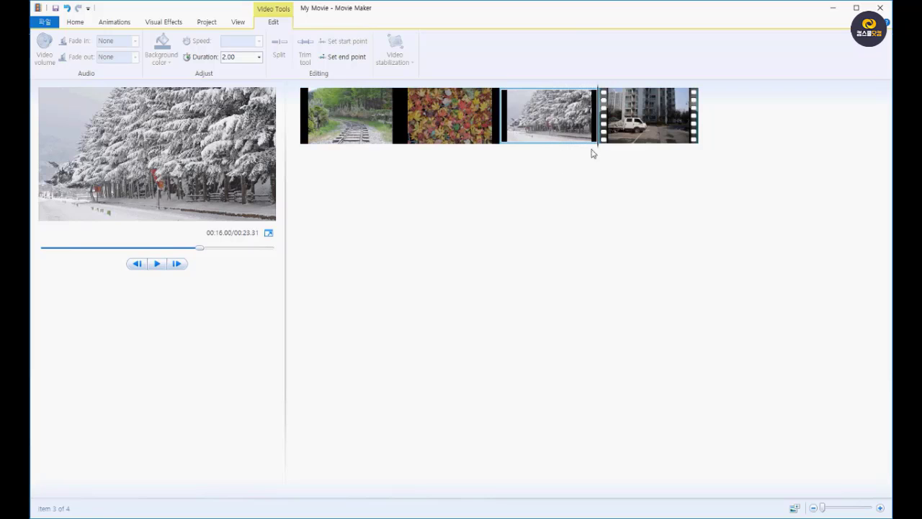
- Move the autumn leaves photo to third place on the storyboard, between the snow photo and the video clip
left_click(438, 132)
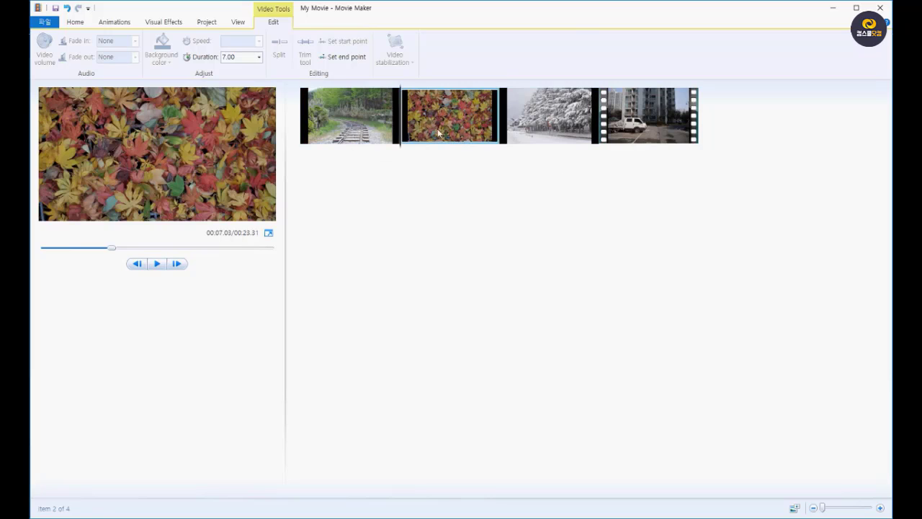
left_click_drag(434, 121, 611, 155)
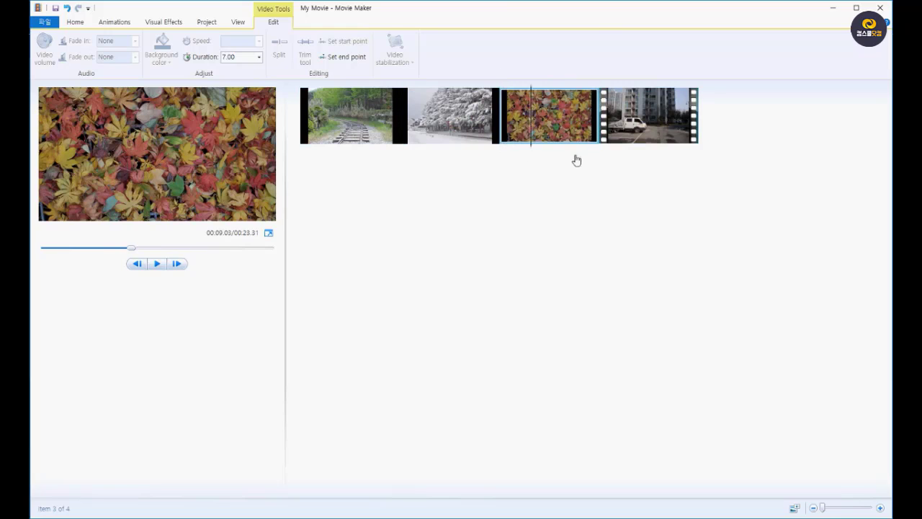
- Move the playhead to the start of the video clip and on to the movie's end at 00:23.31
left_click(598, 162)
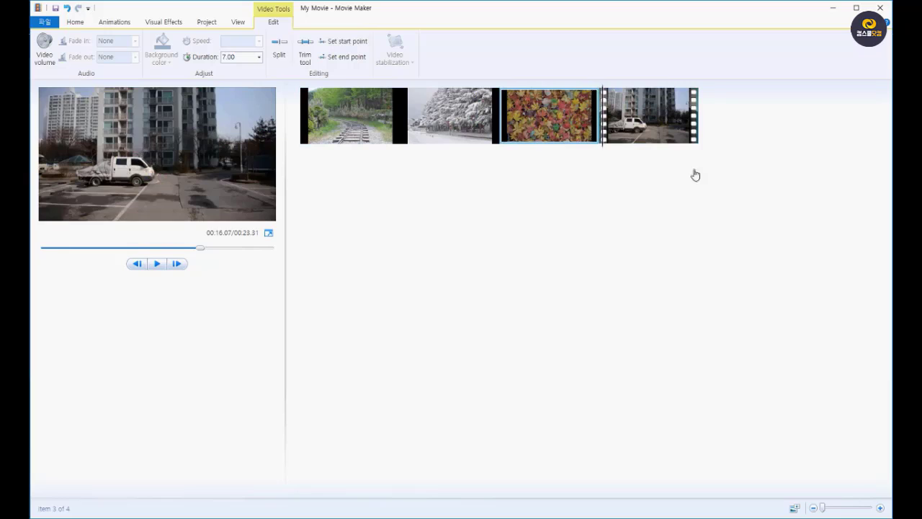
left_click(721, 175)
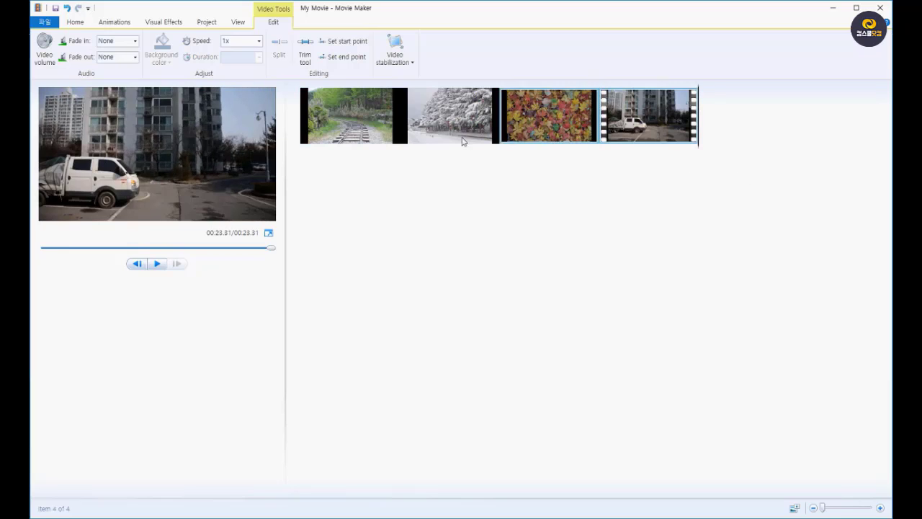
right_click(468, 198)
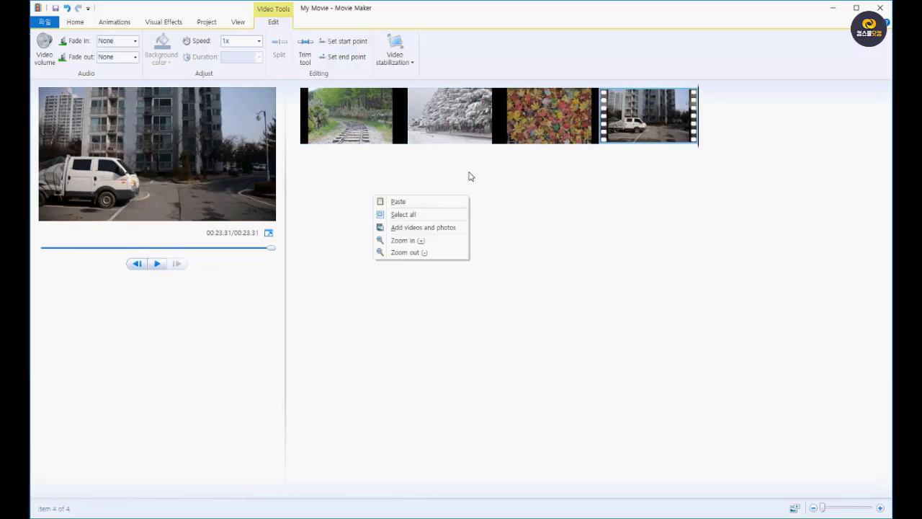
left_click(469, 176)
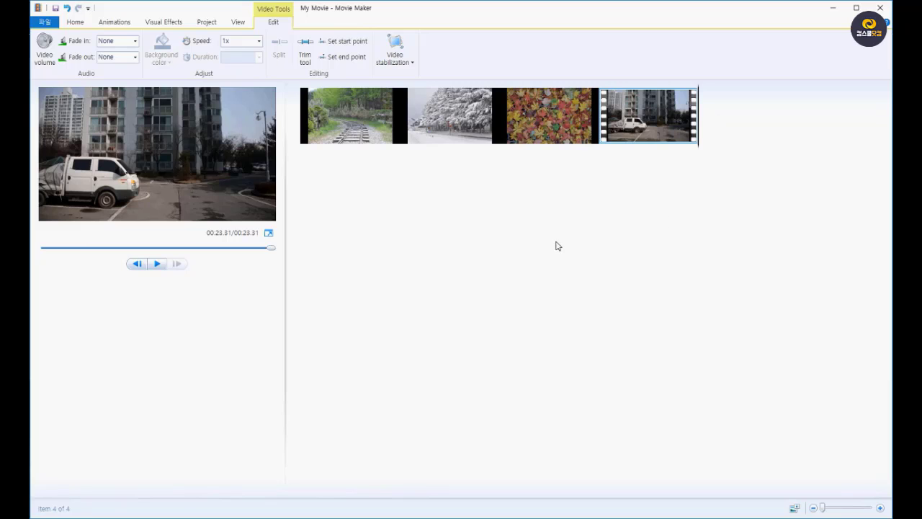
left_click(75, 22)
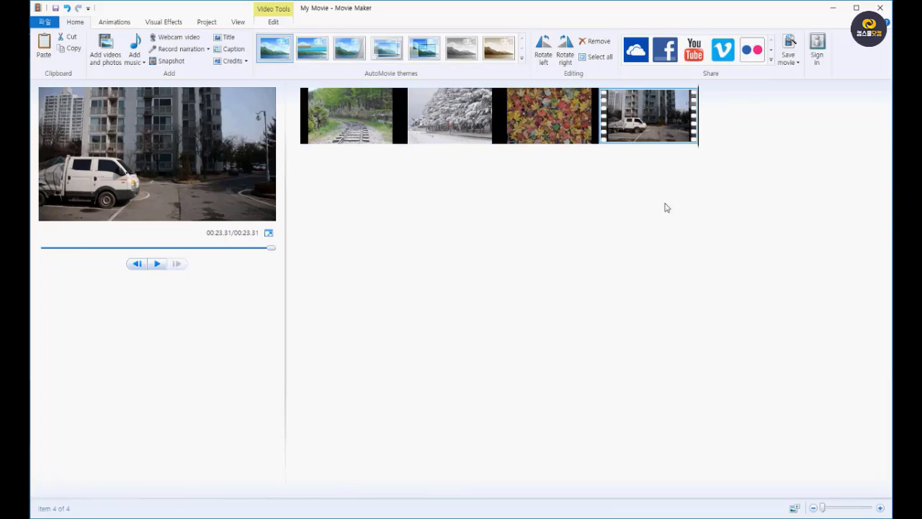
right_click(758, 146)
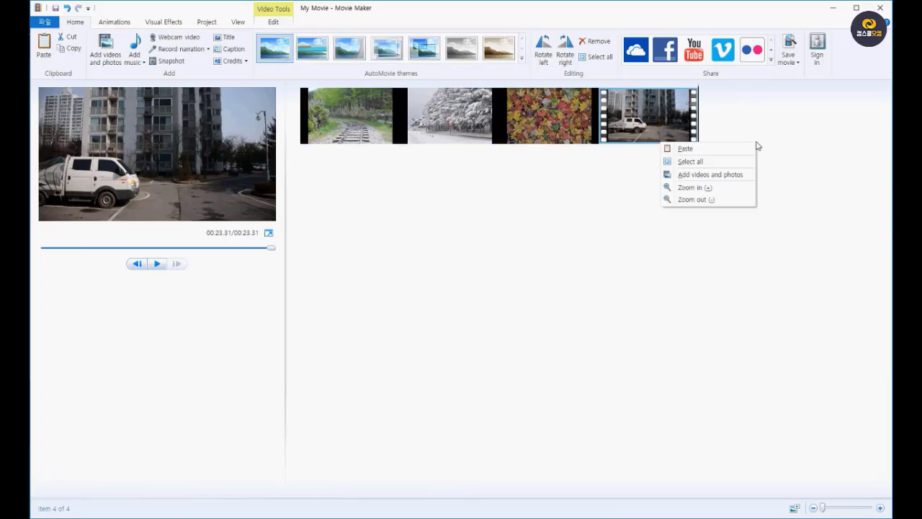
left_click(585, 221)
right_click(710, 97)
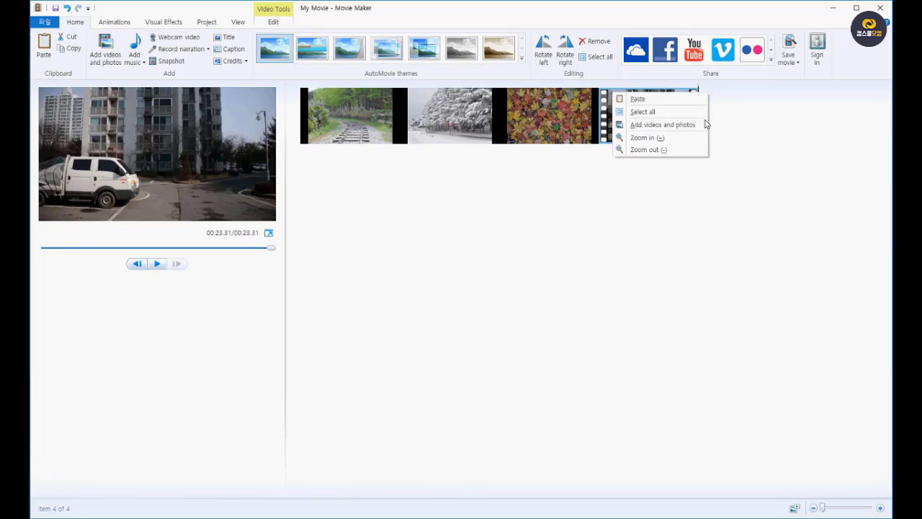
left_click(705, 190)
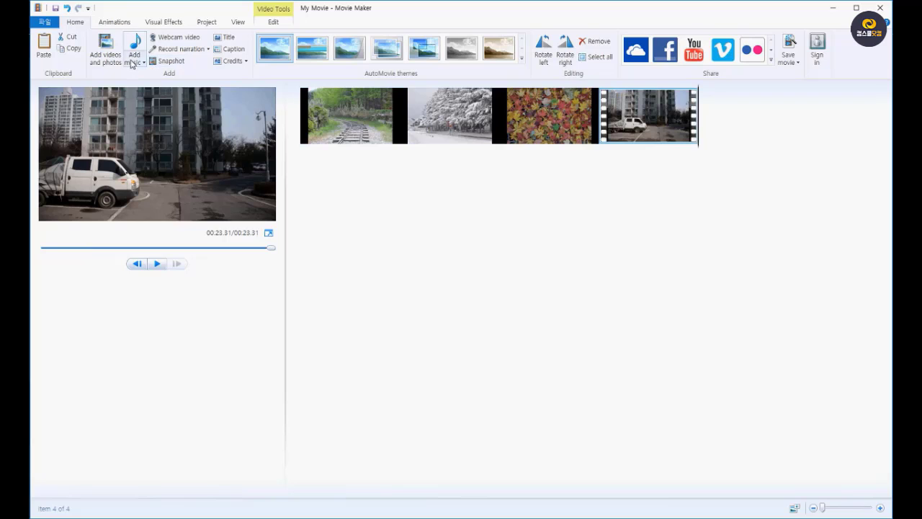
- Add the photo DSC_0082 to the storyboard and place it between the autumn leaves photo and the video clip
left_click(104, 61)
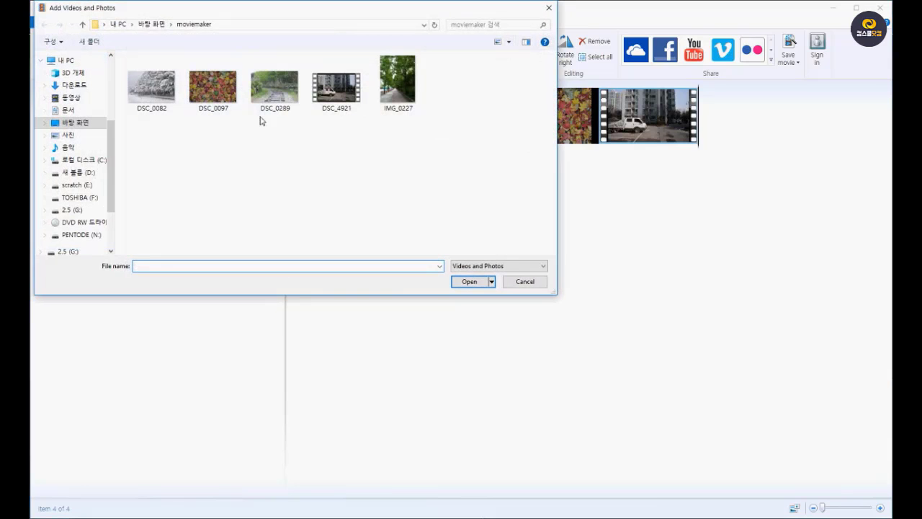
left_click(163, 91)
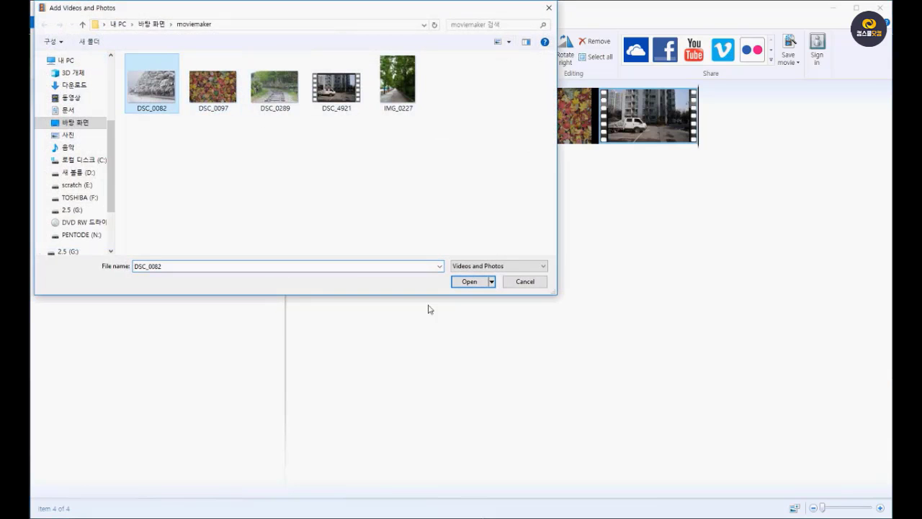
left_click(469, 280)
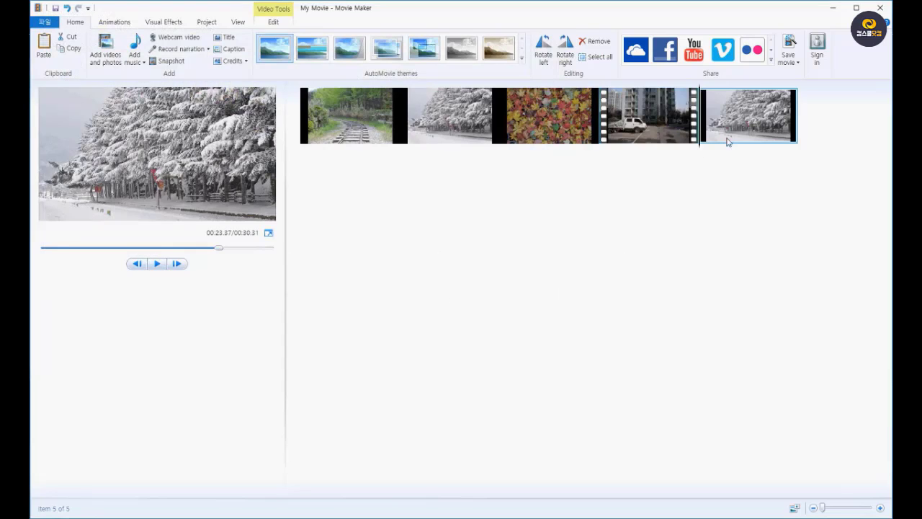
left_click_drag(726, 132, 605, 136)
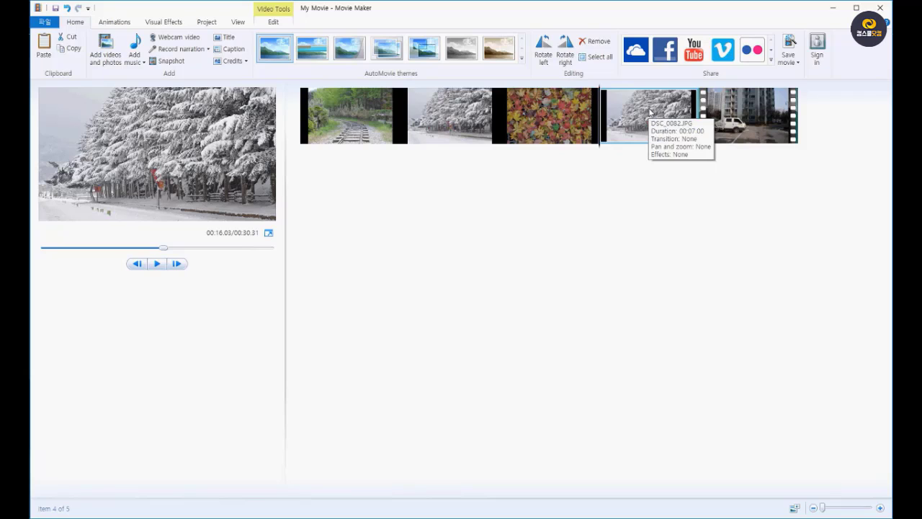
- Set the duration of the added DSC_0082 snow photo in fourth place to 1.00 second
left_click(281, 28)
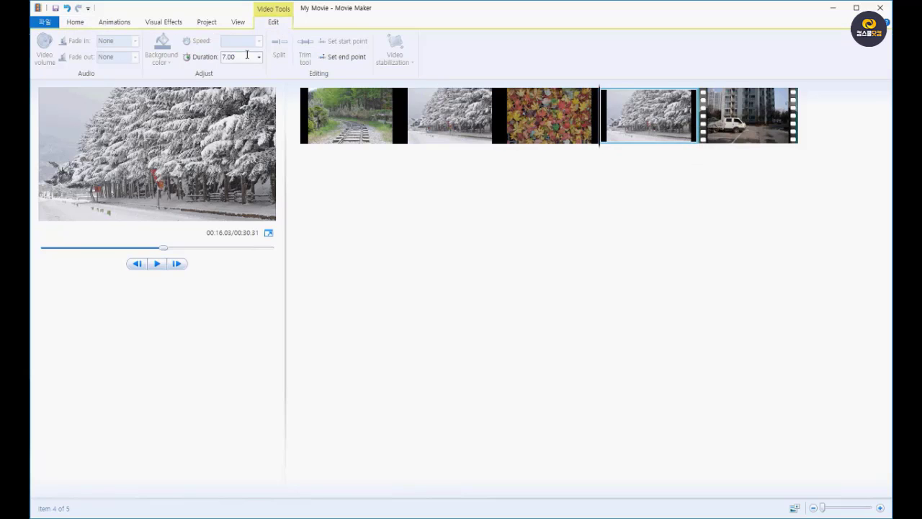
left_click(260, 57)
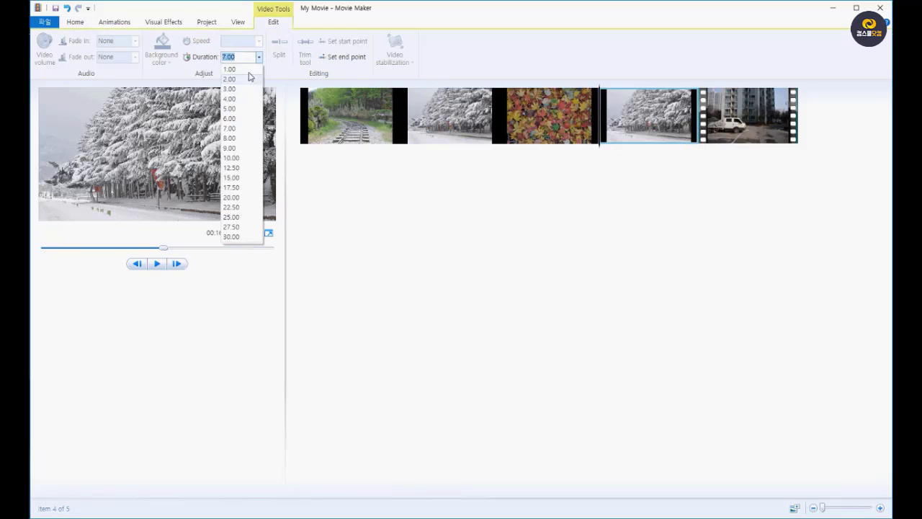
left_click(245, 71)
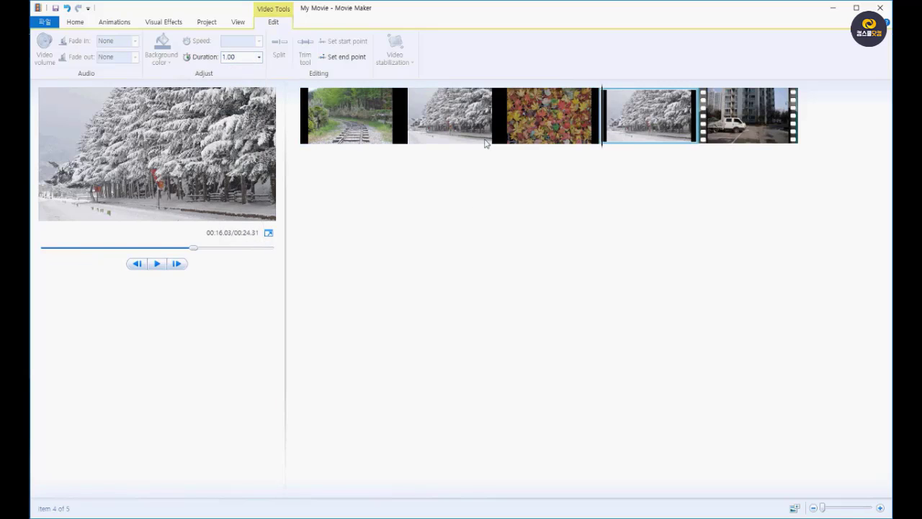
- Scrub from the first snow photo to 00:17.60 in the video clip, and delete the added snow photo from fourth place
left_click(403, 143)
left_click_drag(404, 147, 707, 213)
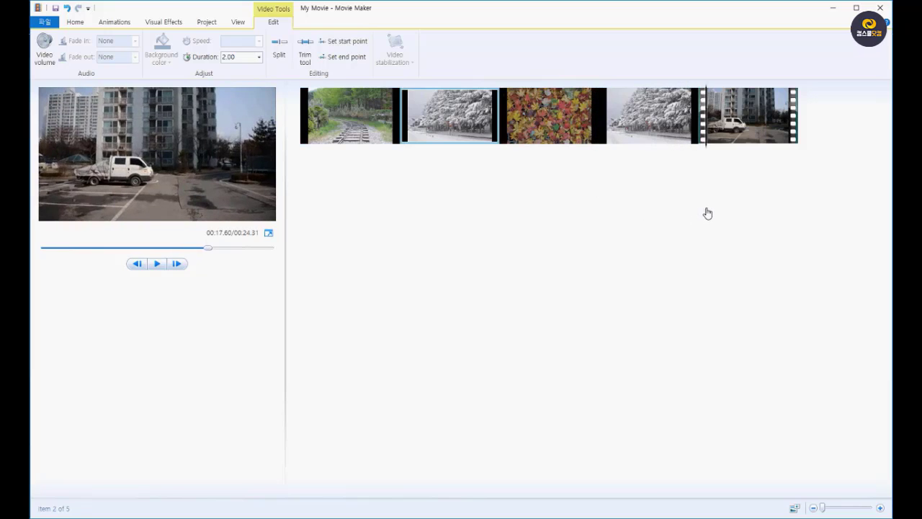
left_click(660, 112)
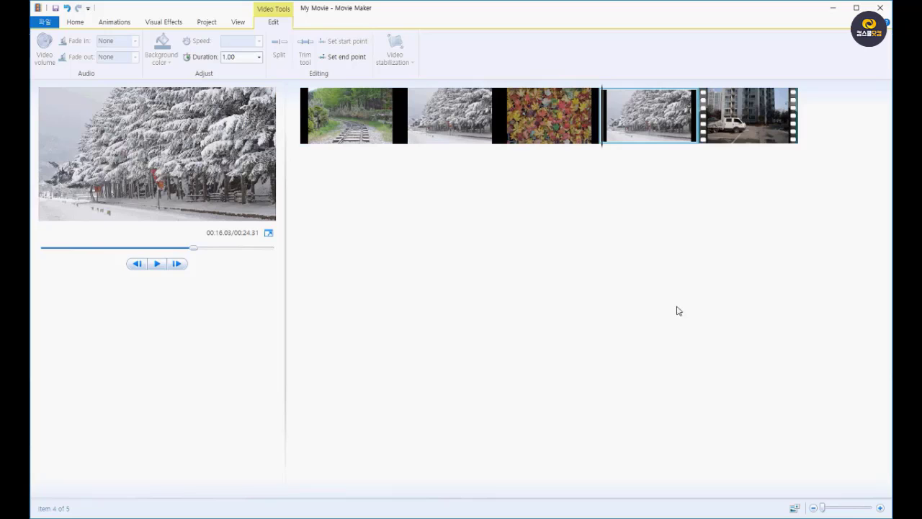
key("Delete")
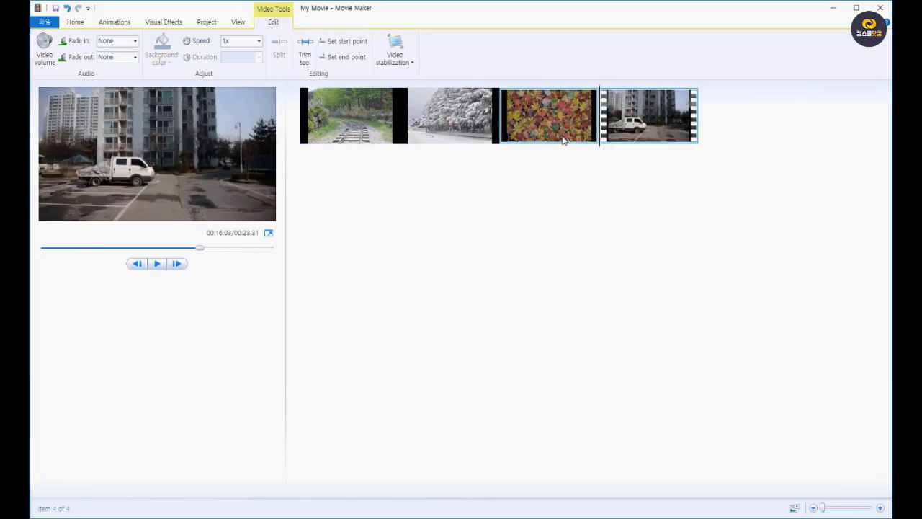
- Move the autumn leaves photo to second place on the storyboard, between the railway track and snow photos
left_click_drag(564, 141, 441, 141)
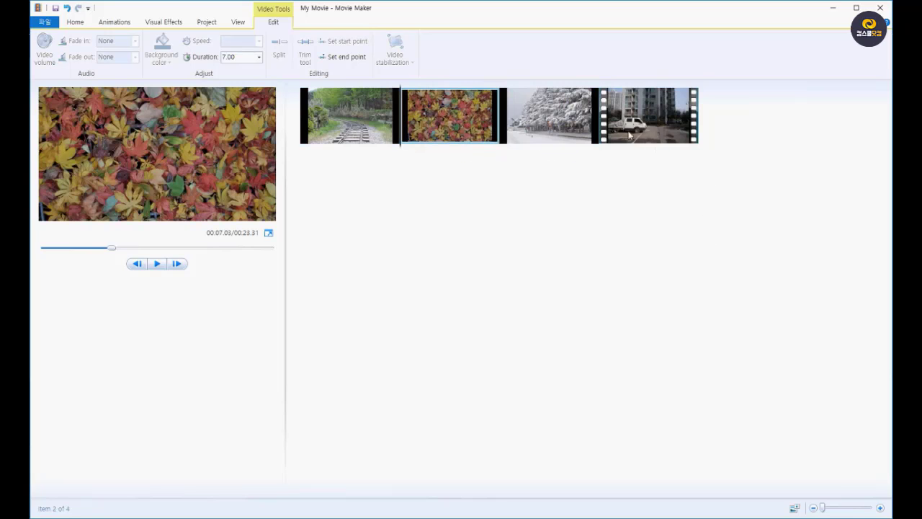
- Place the playhead at 00:19.57 inside the video clip and split the clip there
left_click(638, 109)
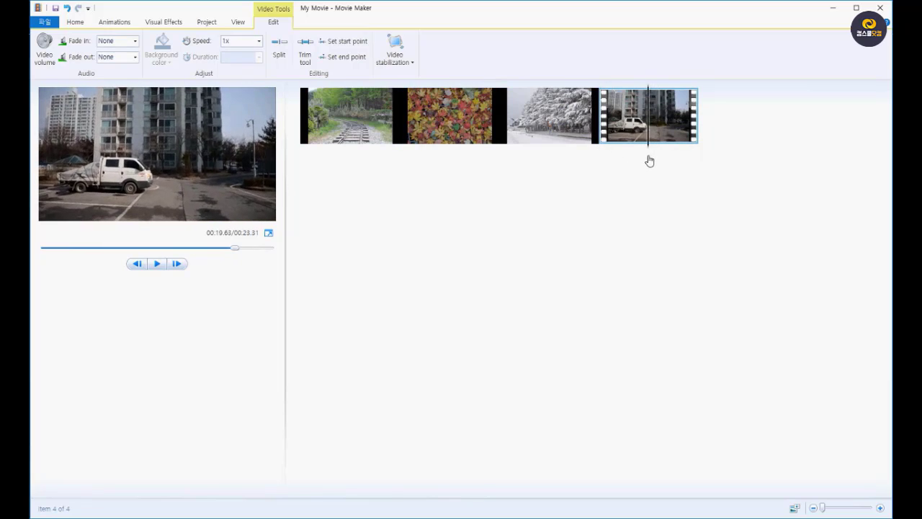
left_click(627, 167)
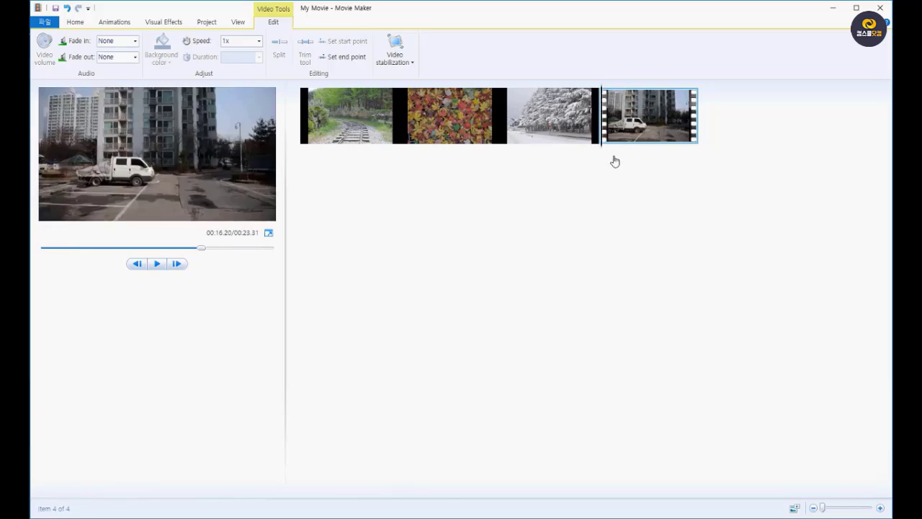
left_click(644, 181)
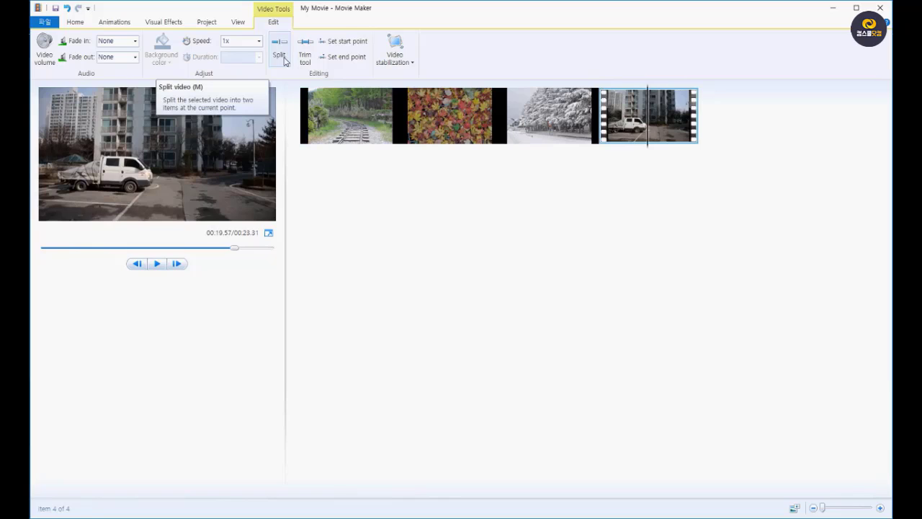
left_click(285, 61)
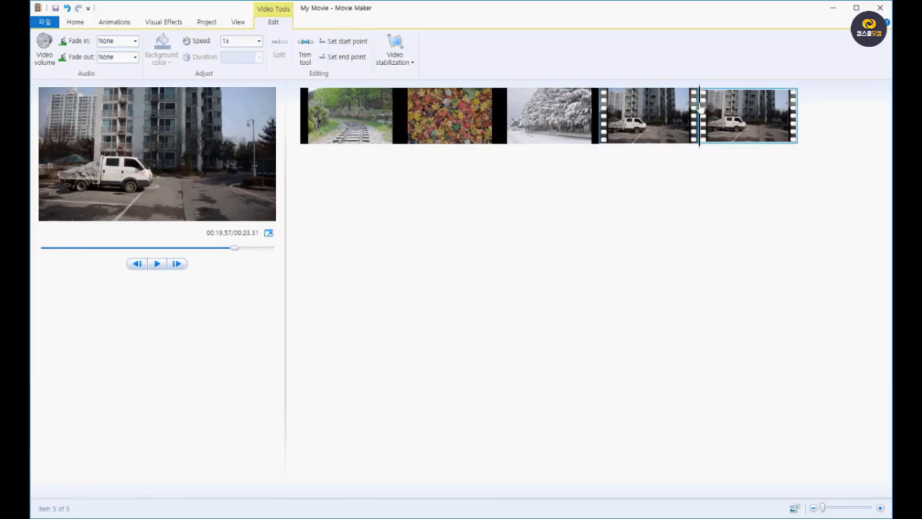
- Select each half of the split video clip in turn, and move the autumn leaves photo between the two halves
left_click(672, 101, "shift")
left_click(727, 110)
left_click(660, 118)
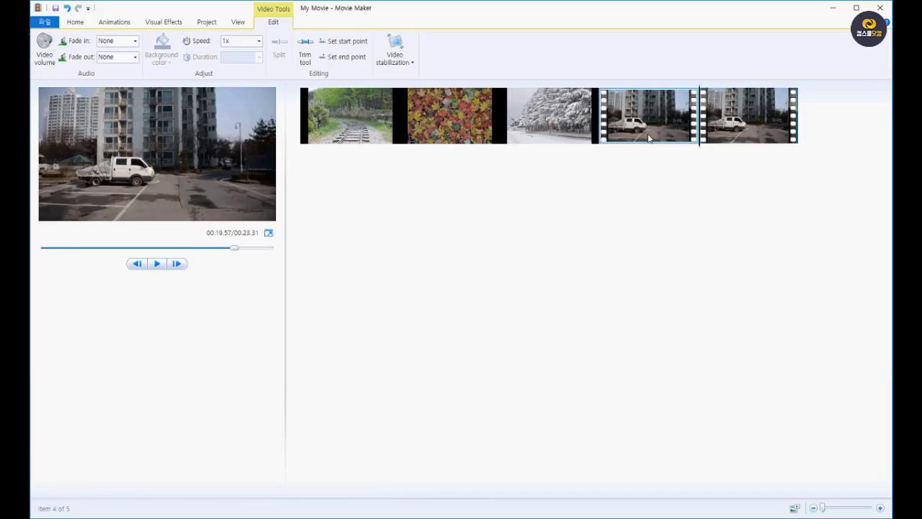
left_click(717, 141)
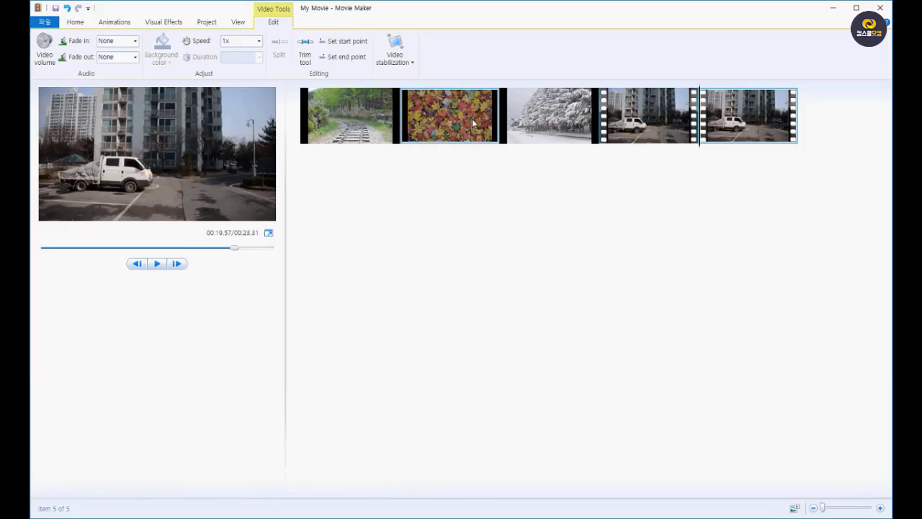
left_click_drag(464, 118, 698, 182)
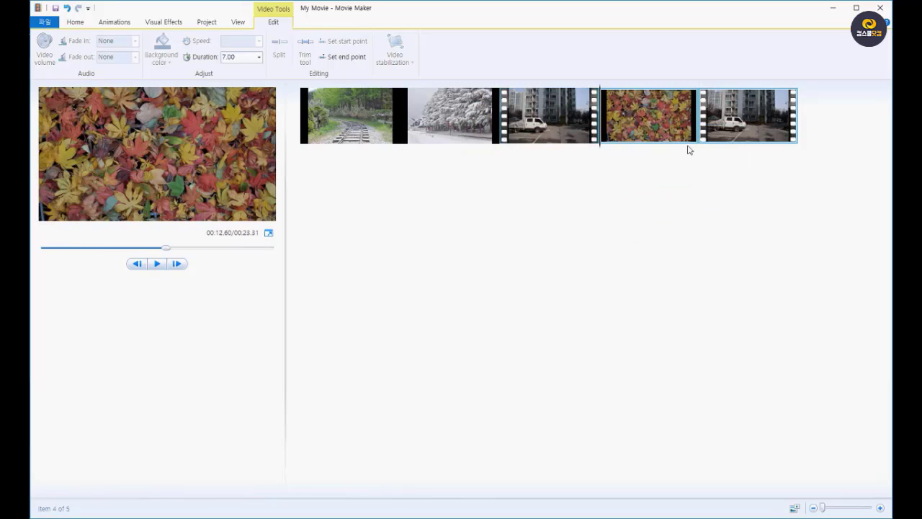
- Review both video halves by scrubbing to 00:21.80, selecting each half and playing the first half from 00:09.03
left_click(544, 95)
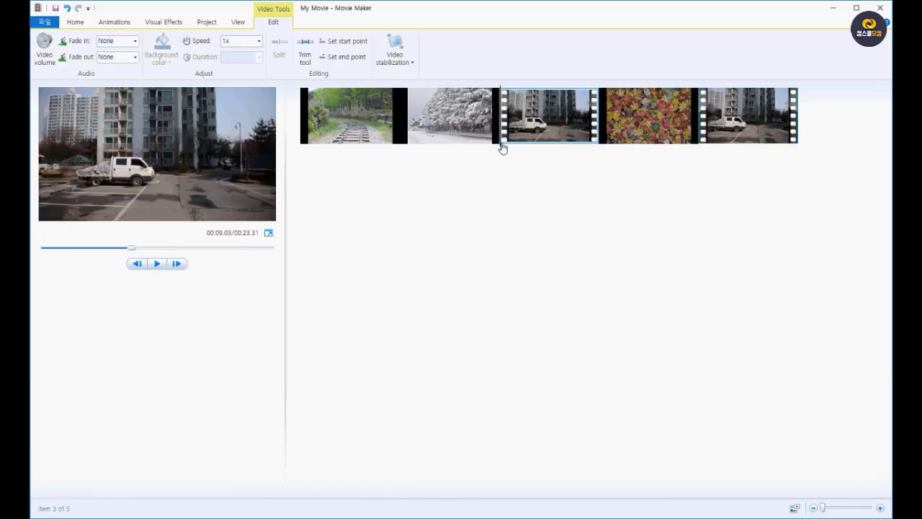
left_click_drag(503, 148, 759, 192)
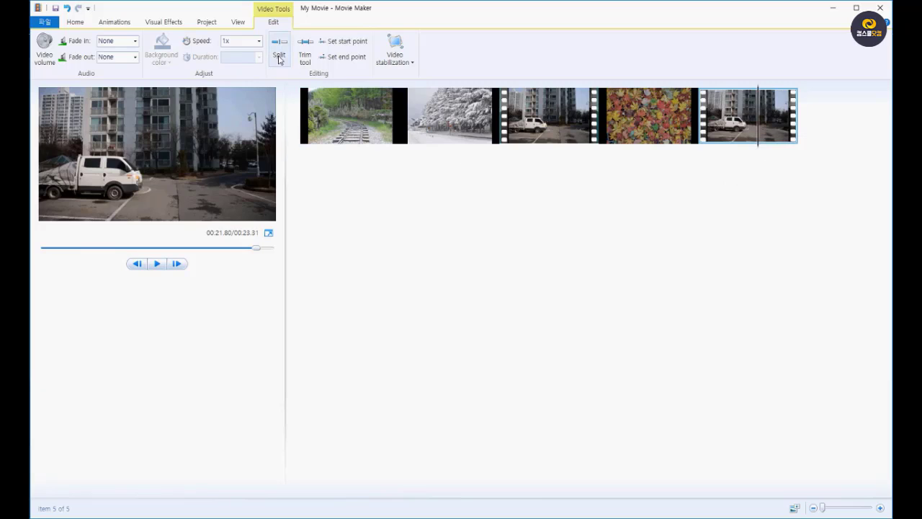
left_click(586, 115)
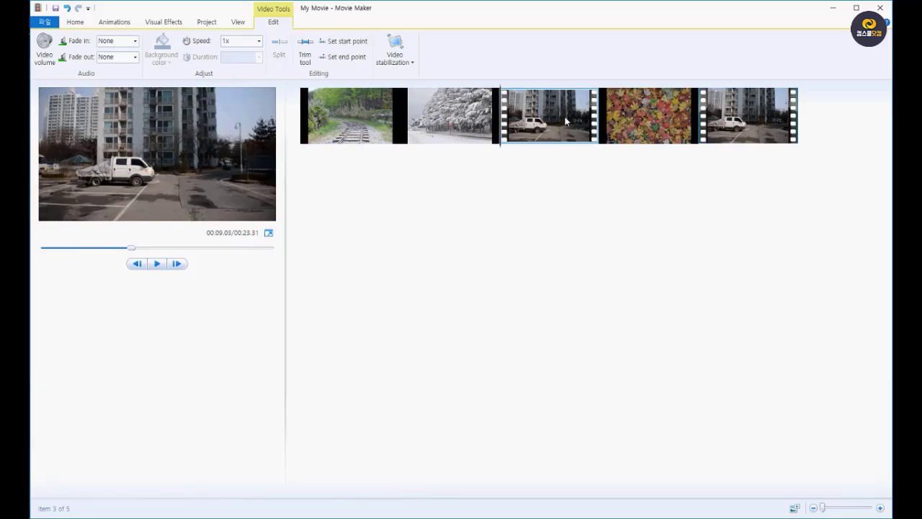
left_click(749, 109)
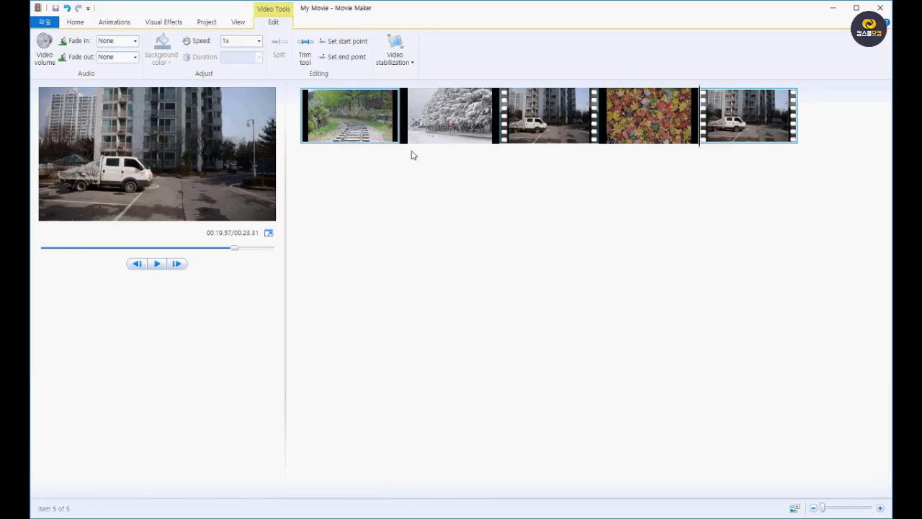
left_click(514, 149)
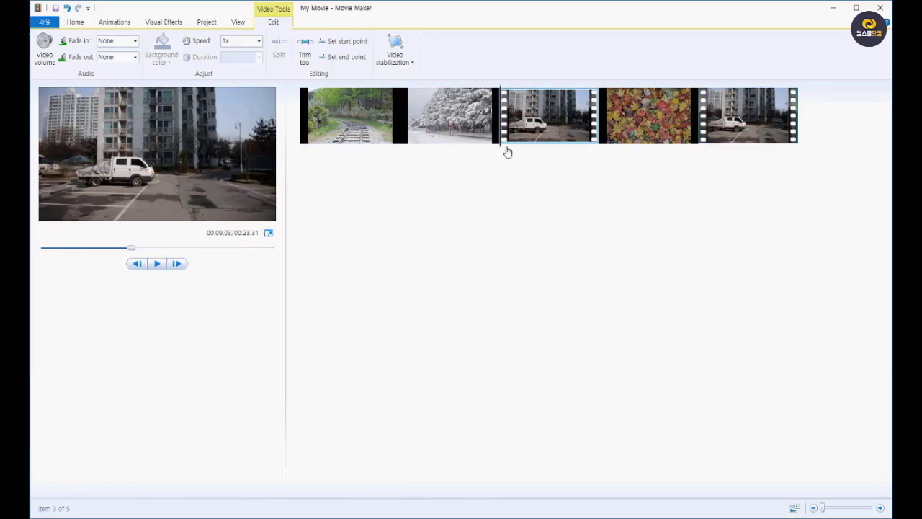
key("space")
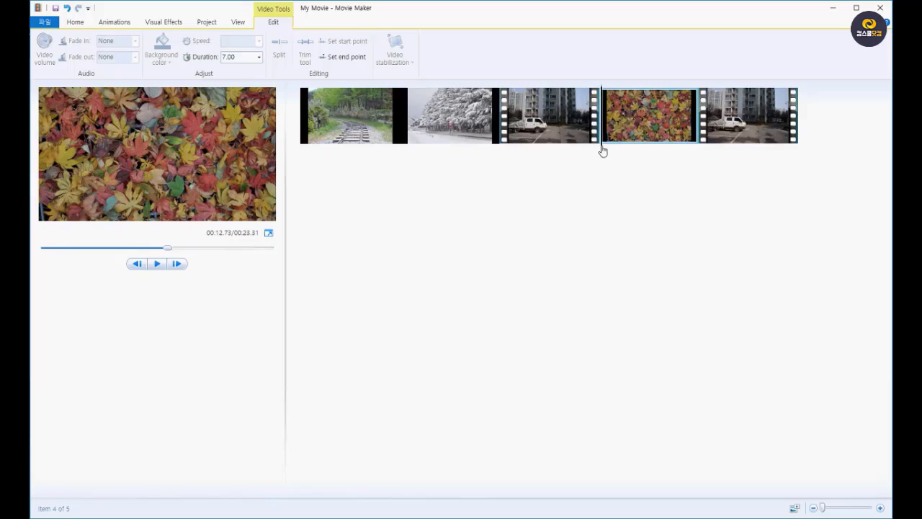
- Return the playhead to the start of the first video half at 00:09.03 and set that half's speed to 8x
left_click_drag(603, 151, 500, 175)
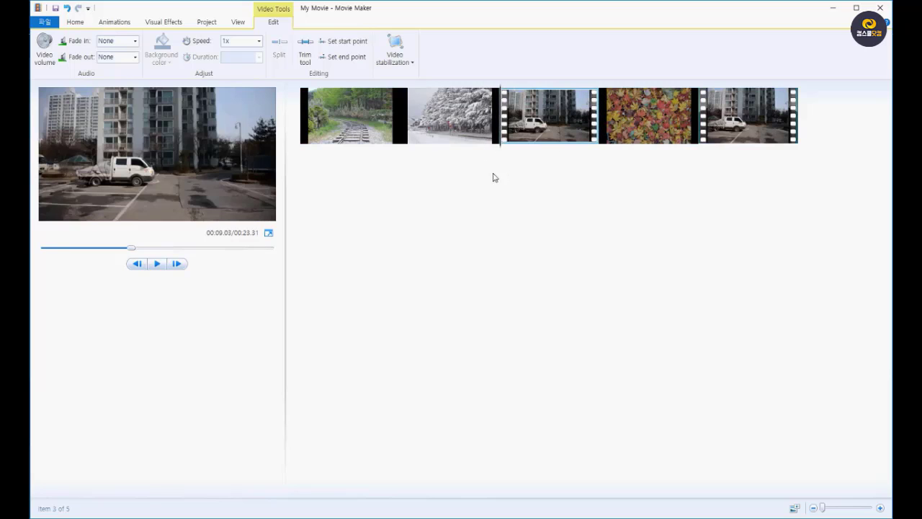
left_click(258, 41)
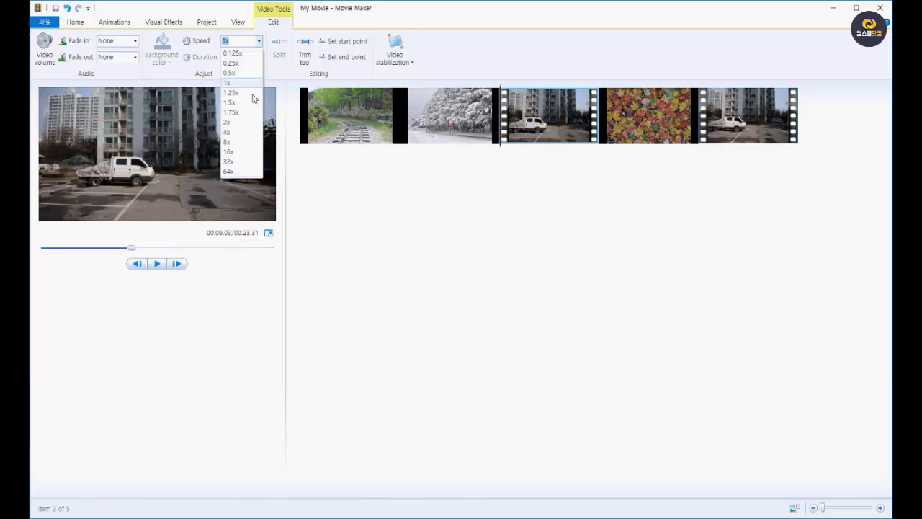
left_click(249, 142)
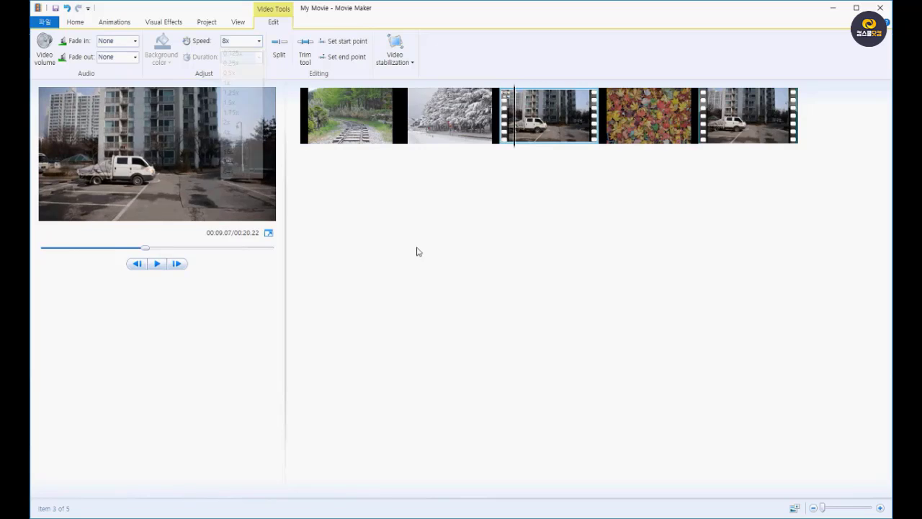
- Play the sped-up first video half from its start at 00:09.03 twice, and return the playhead to that start
left_click(506, 150)
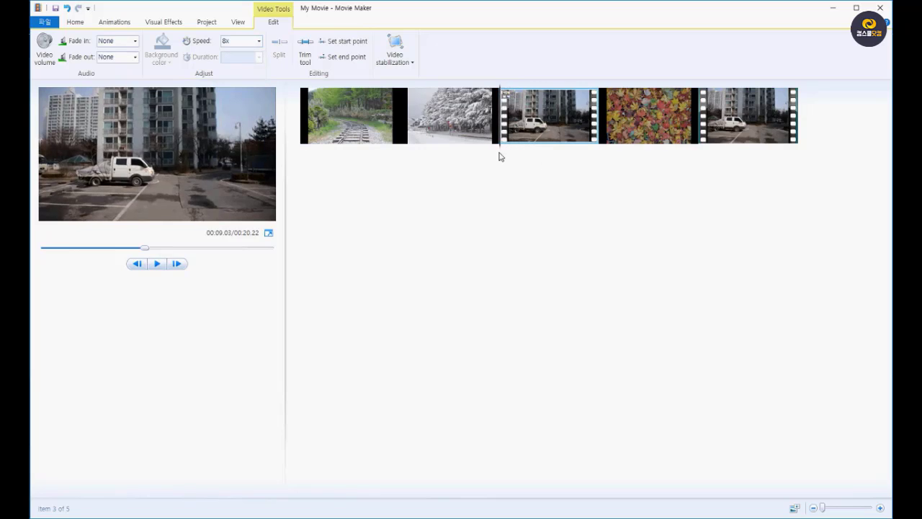
key("space")
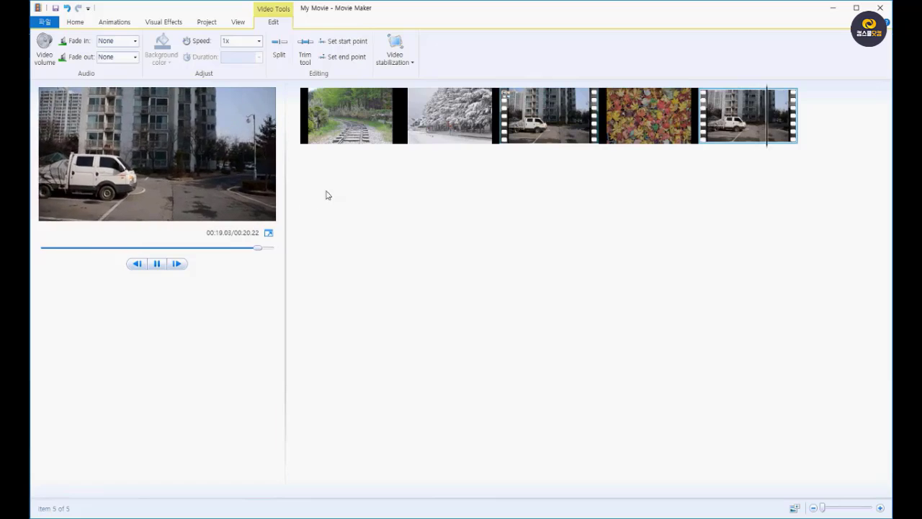
left_click(513, 147)
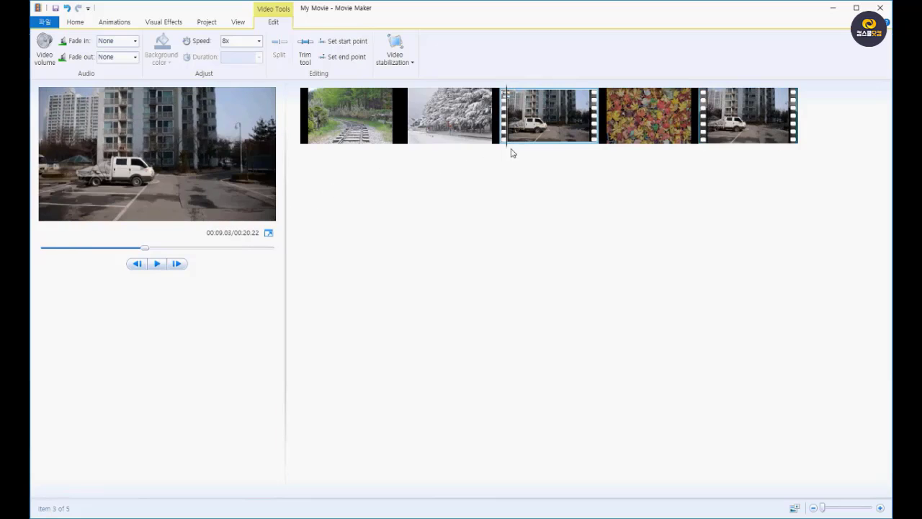
key("space")
key("space")
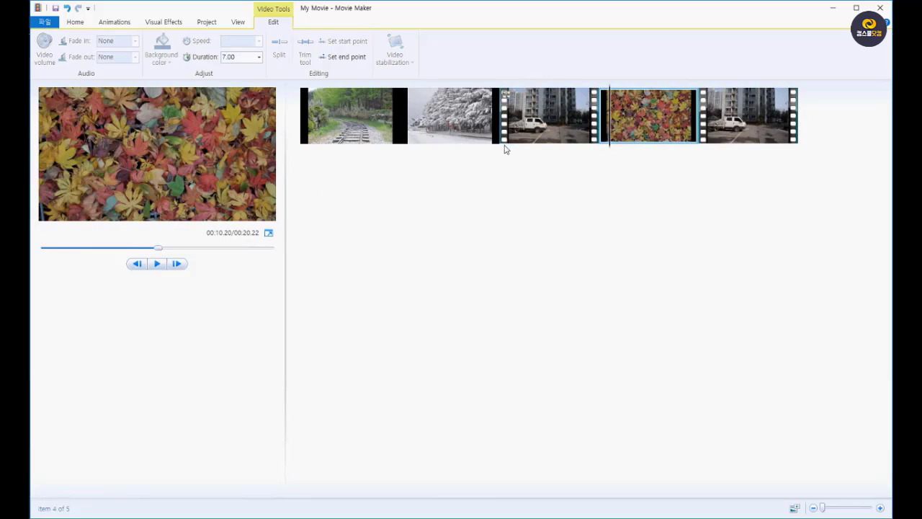
left_click(504, 143)
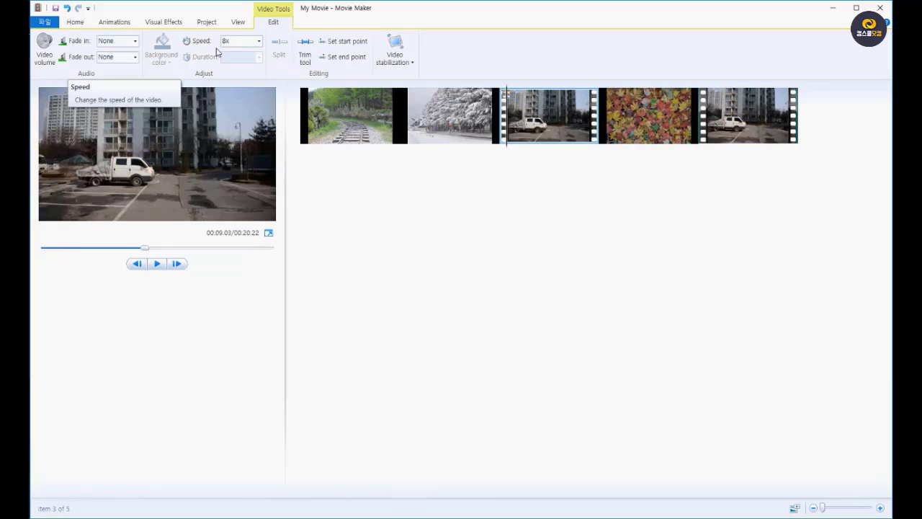
- Select all five storyboard items and set the video speed to 8x for them together
left_click(75, 23)
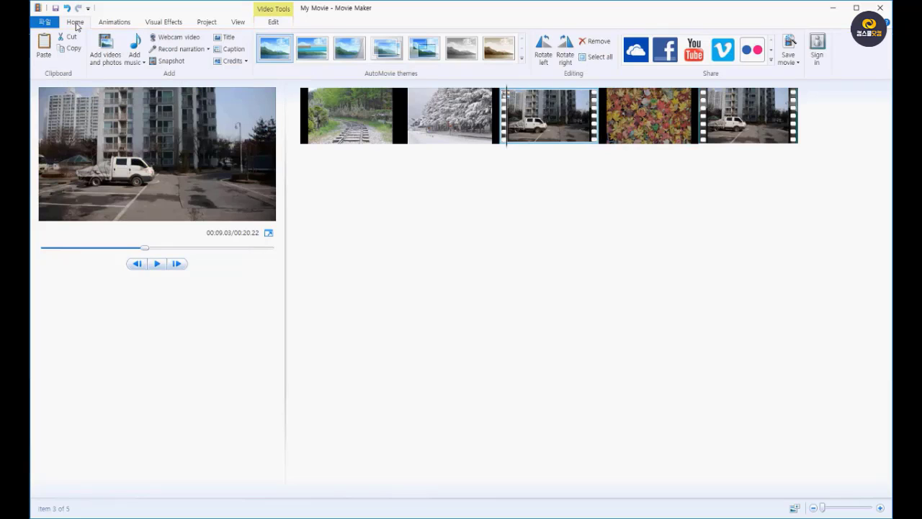
left_click(584, 57)
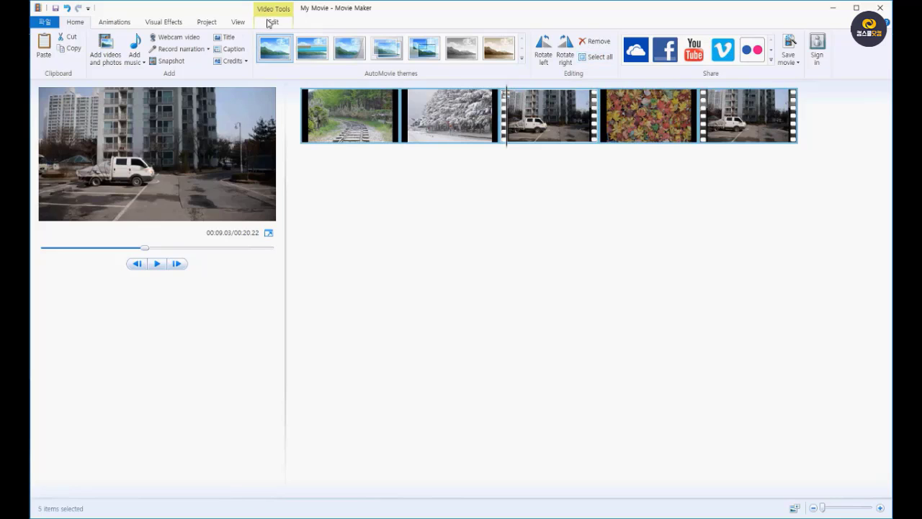
left_click(270, 23)
left_click(259, 42)
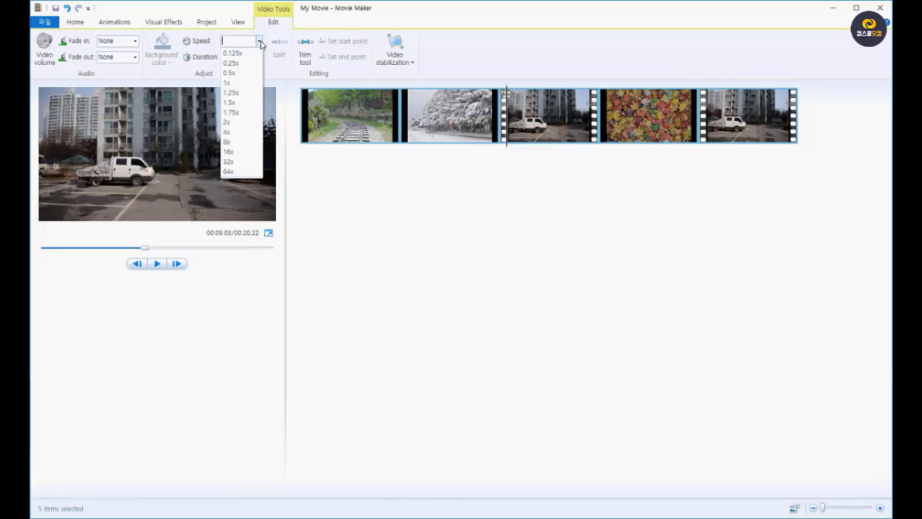
left_click(227, 142)
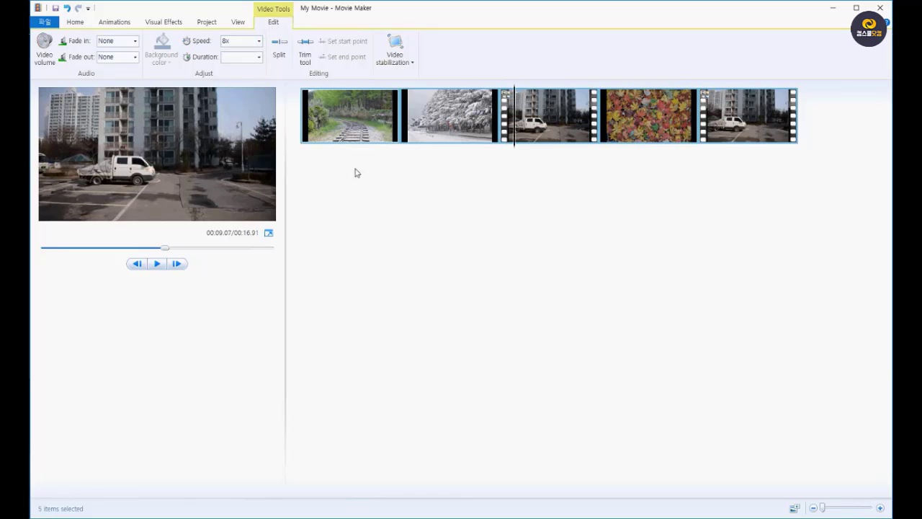
- Play the movie from the beginning to review its pacing, and move the playhead across the railway and snowy trees photos
left_click_drag(516, 149, 310, 148)
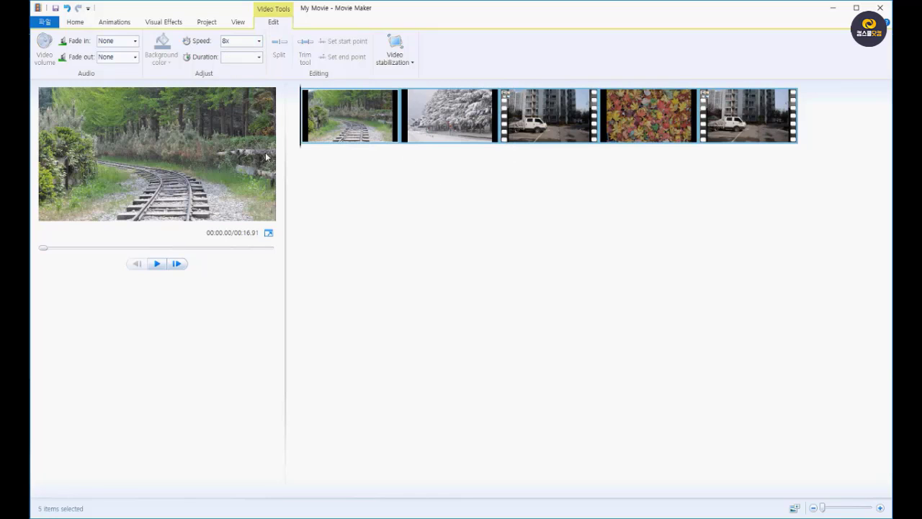
key("space")
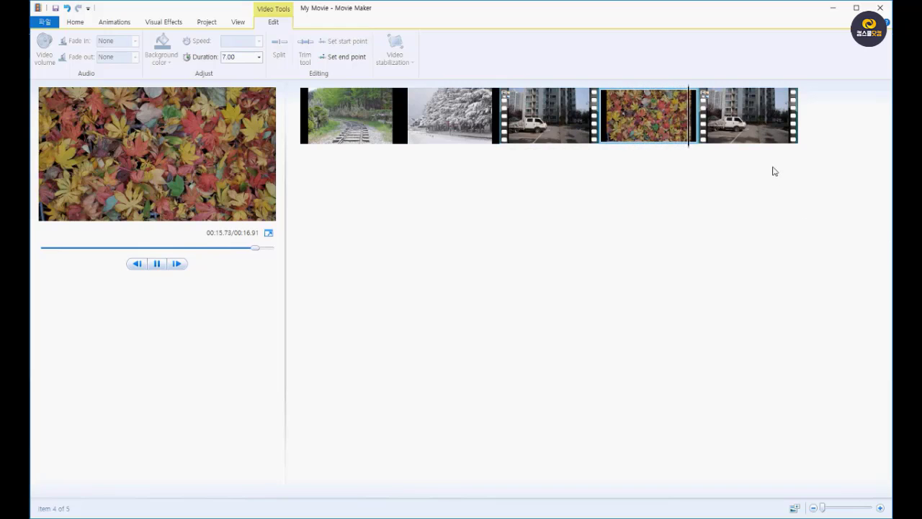
key("space")
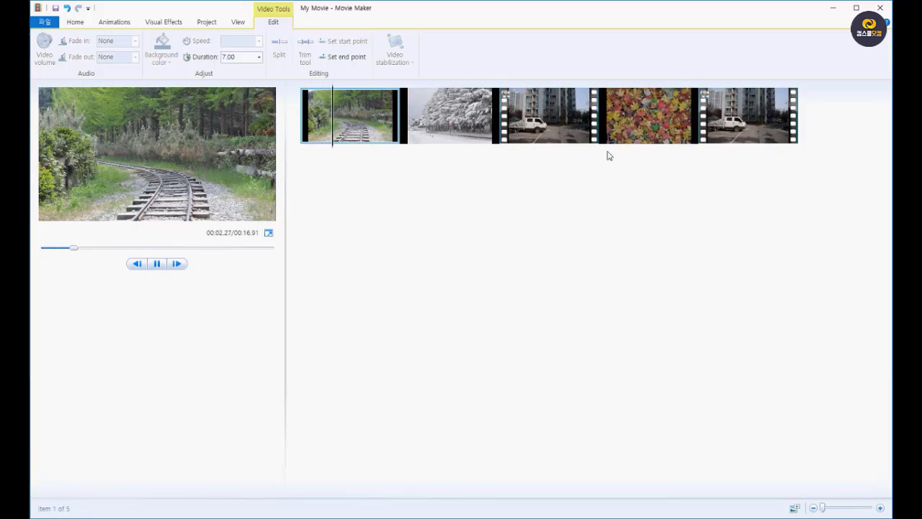
key("space")
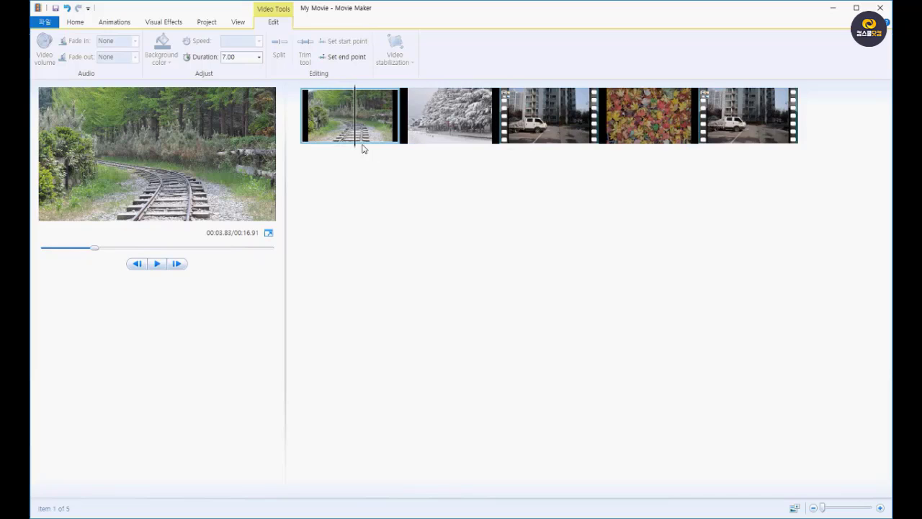
left_click(401, 157)
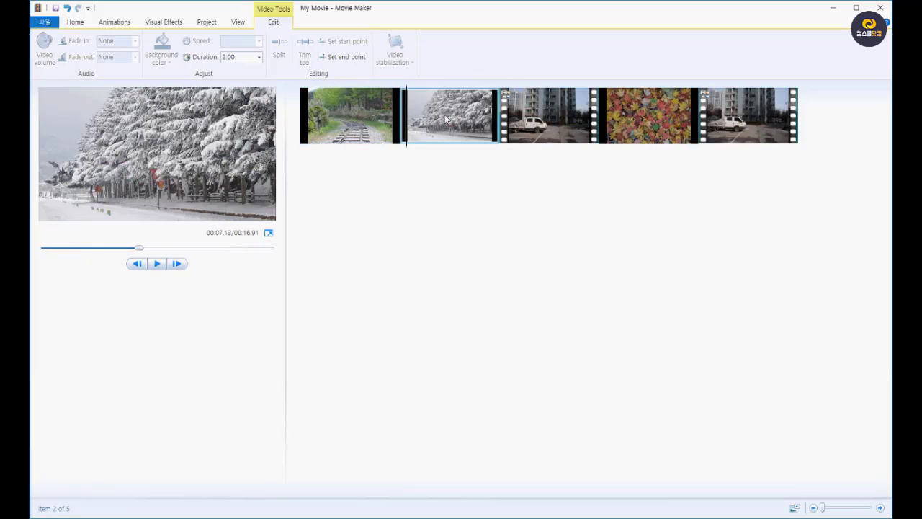
key("space")
left_click(462, 148)
left_click(373, 144)
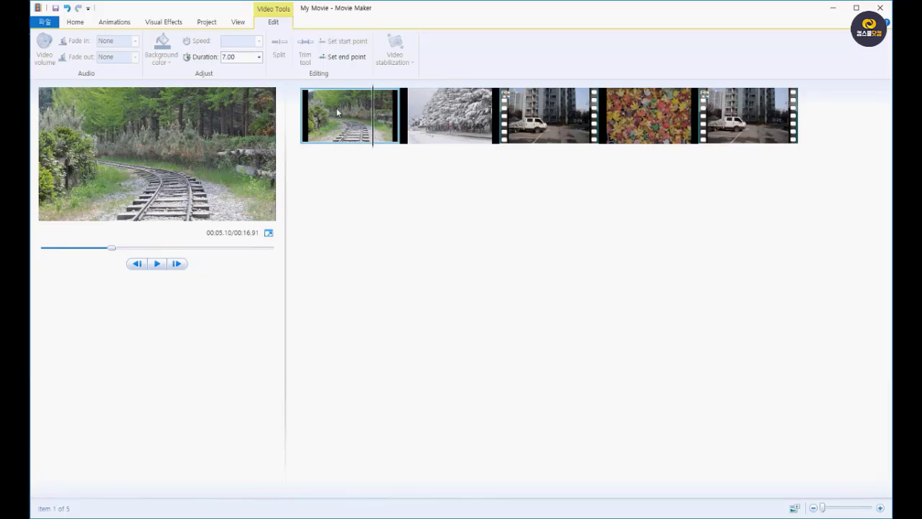
- Select the snowy trees and autumn leaves photos to compare their durations, and scrub through the railway photo to 00:05.87
key("Home")
left_click(458, 120)
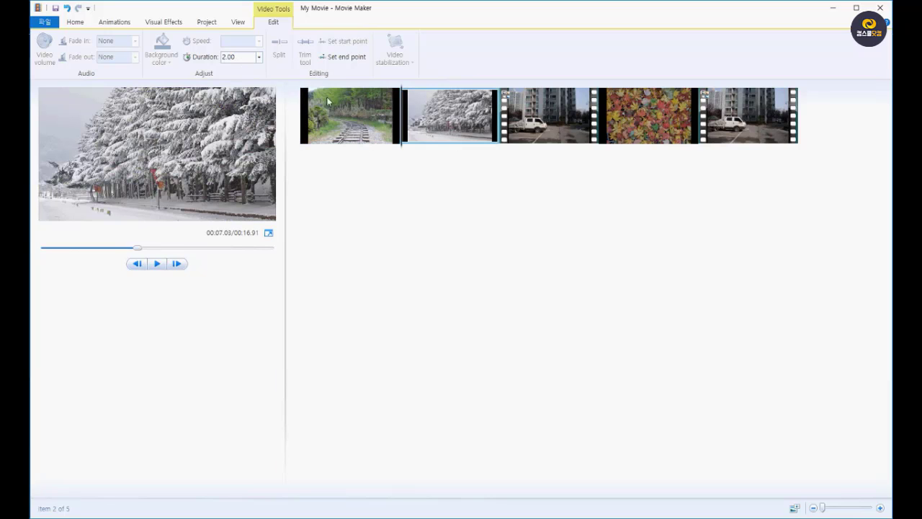
left_click(634, 128)
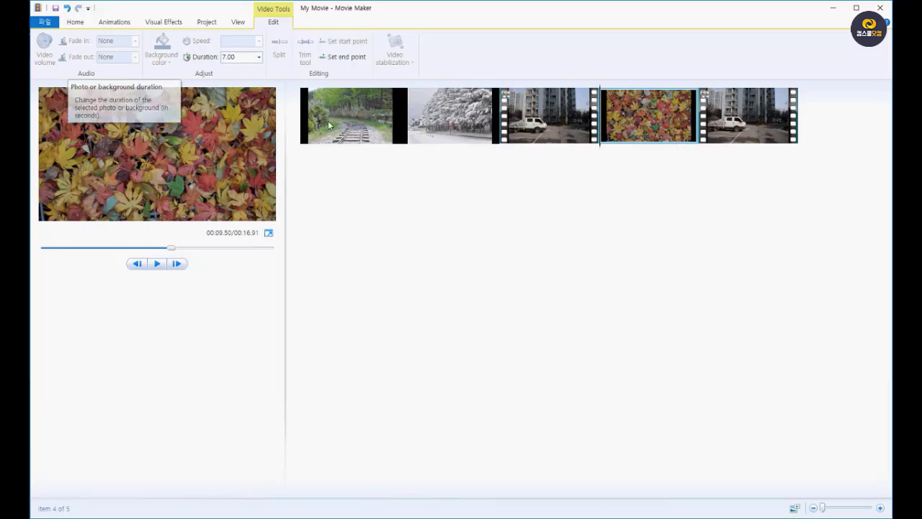
left_click(461, 119)
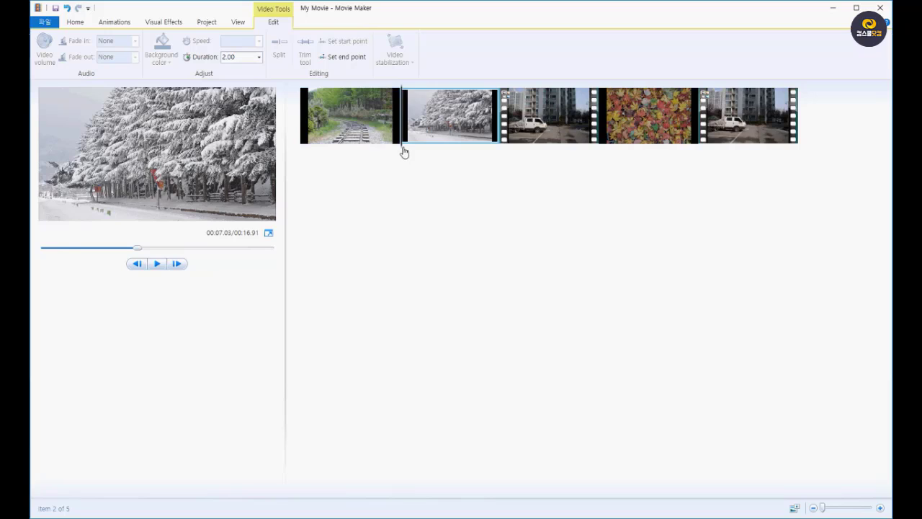
left_click(340, 143)
left_click(364, 143)
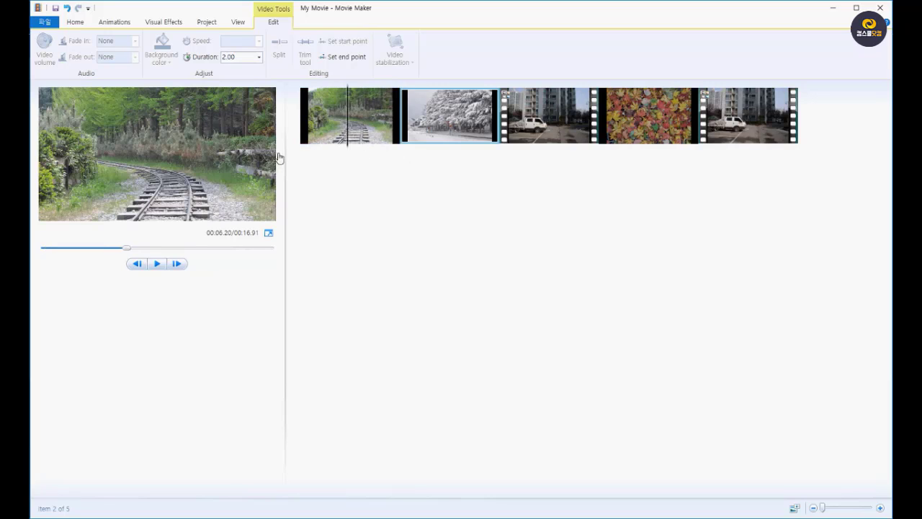
left_click(386, 143)
left_click(383, 142)
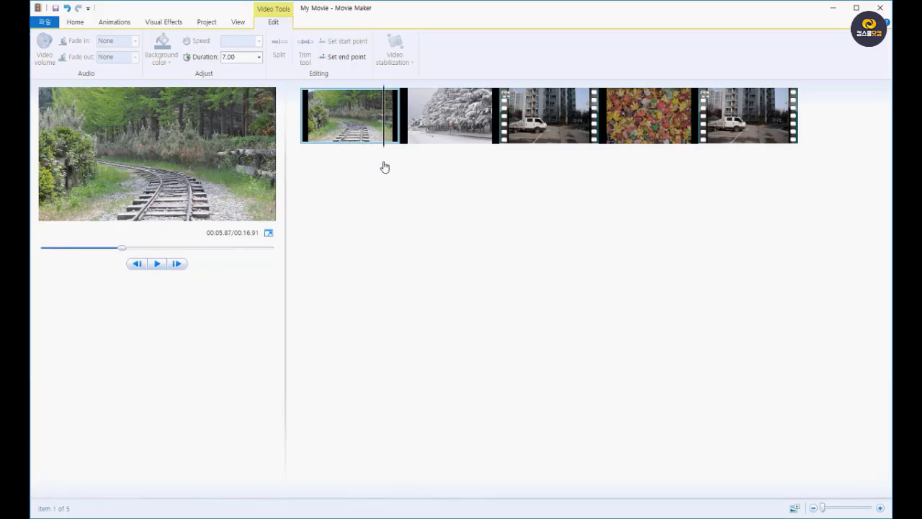
- Select the railway photo and set its duration first to 3.00 seconds and finally to 2.00 seconds
left_click(322, 113)
left_click(259, 56)
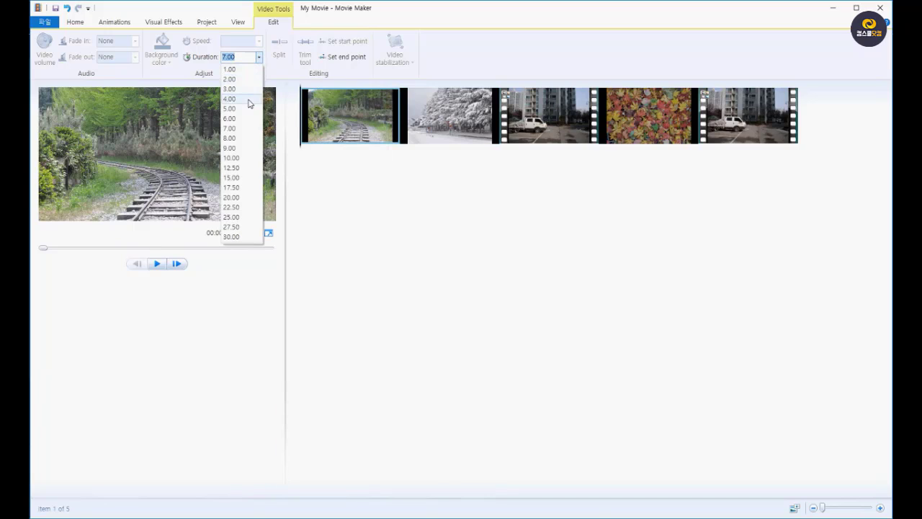
left_click(247, 90)
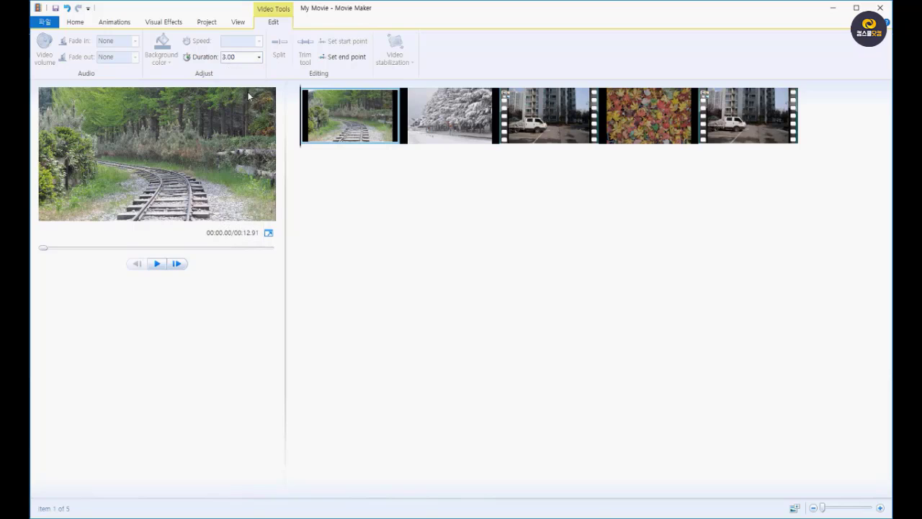
left_click(259, 57)
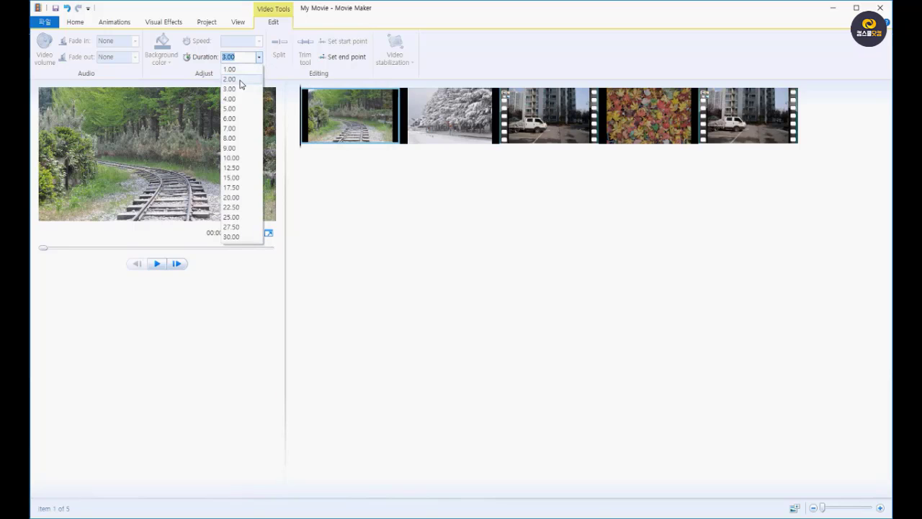
left_click(243, 80)
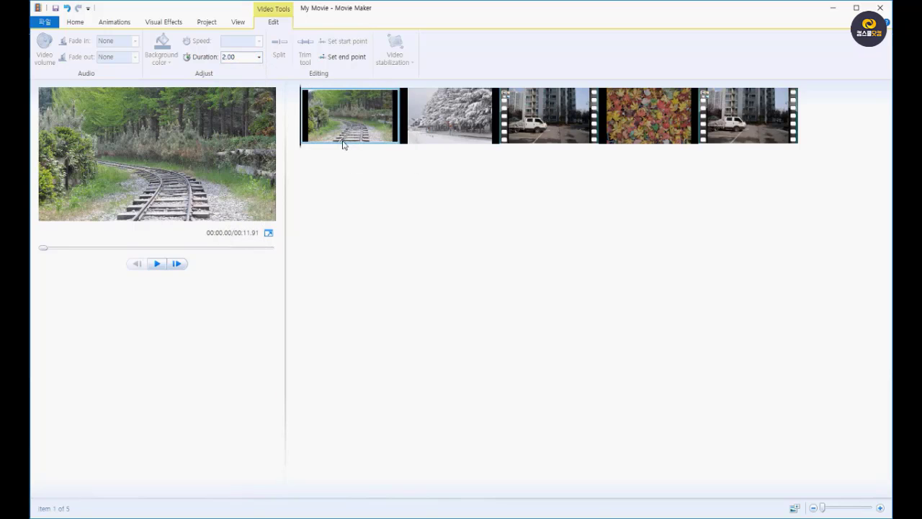